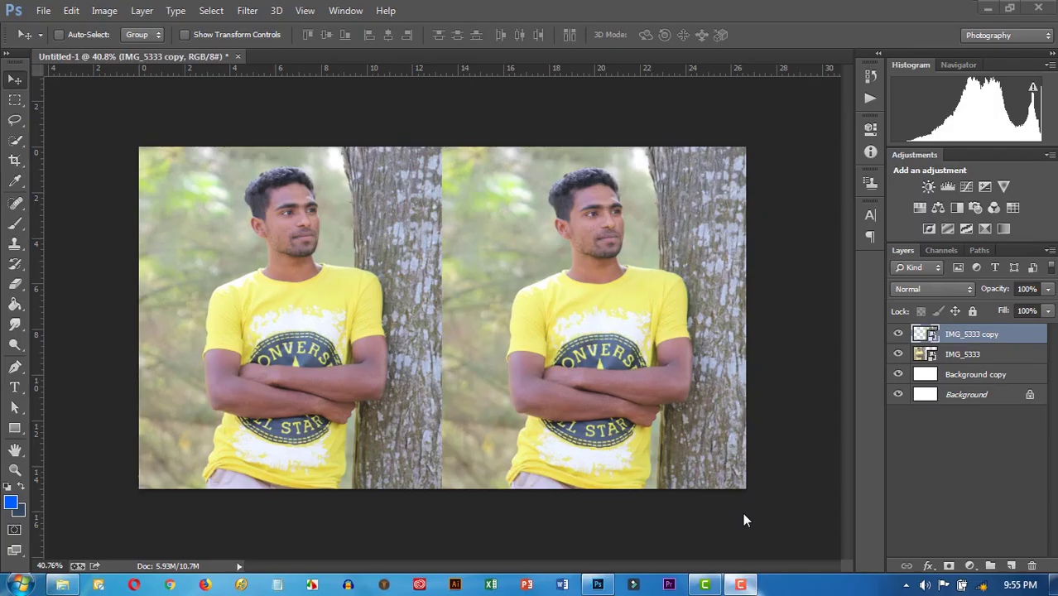
Step: Duplicate the IMG_5333 copy layer into IMG_5333 copy 2, then reselect IMG_5333 copy
click(942, 334)
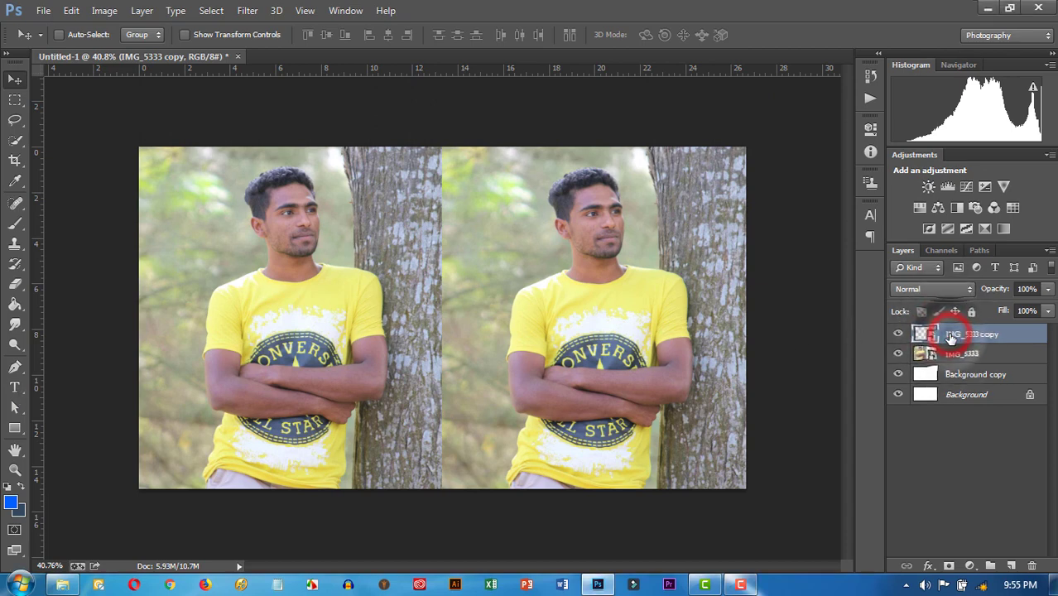
drag(957, 338, 1010, 565)
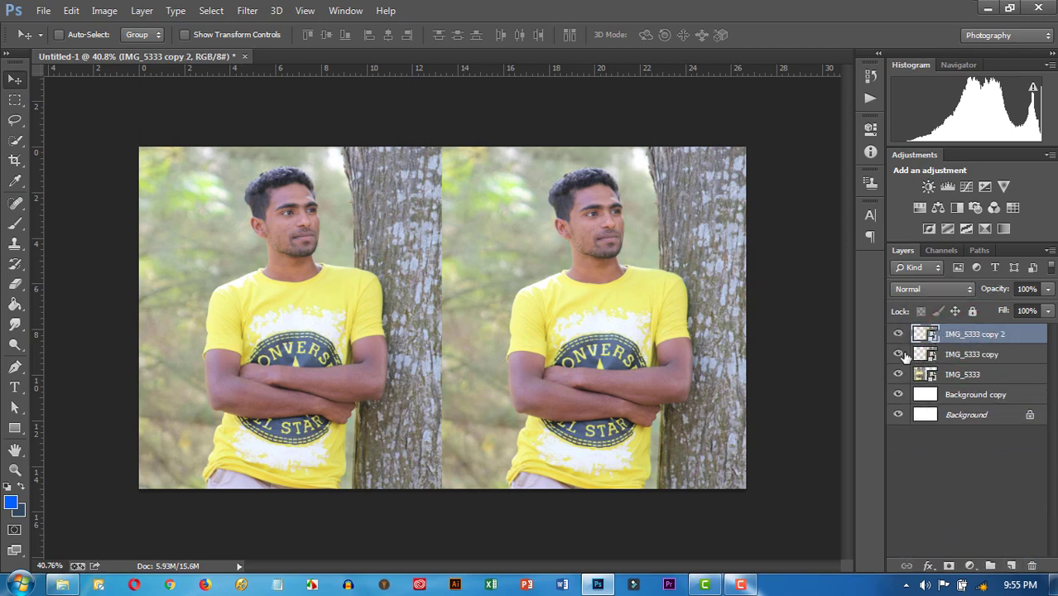
click(964, 356)
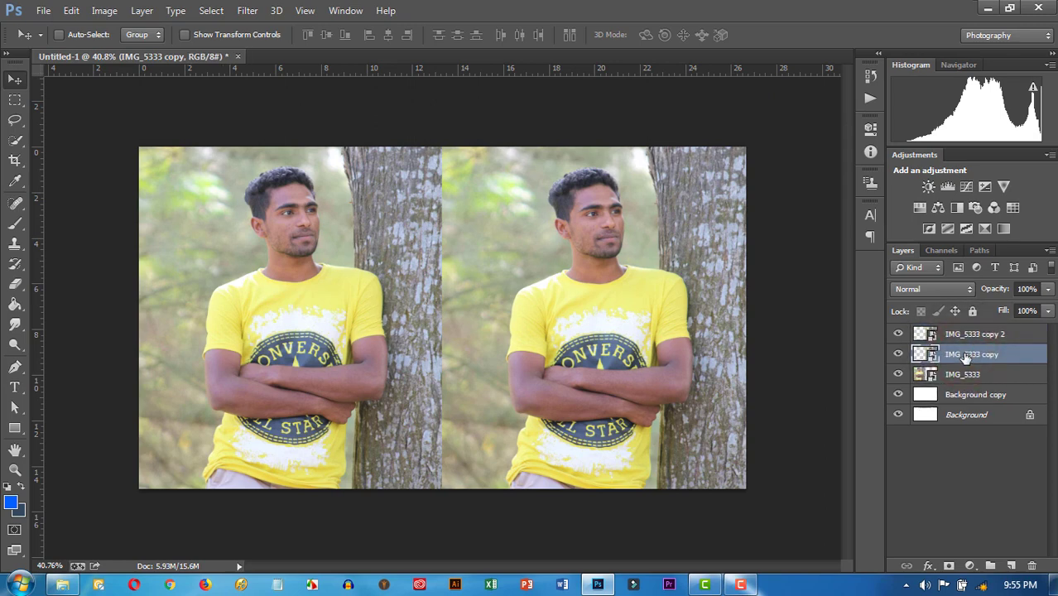
Step: Hide the IMG_5333 copy 2 backup, briefly toggling the right photo to check it
click(898, 333)
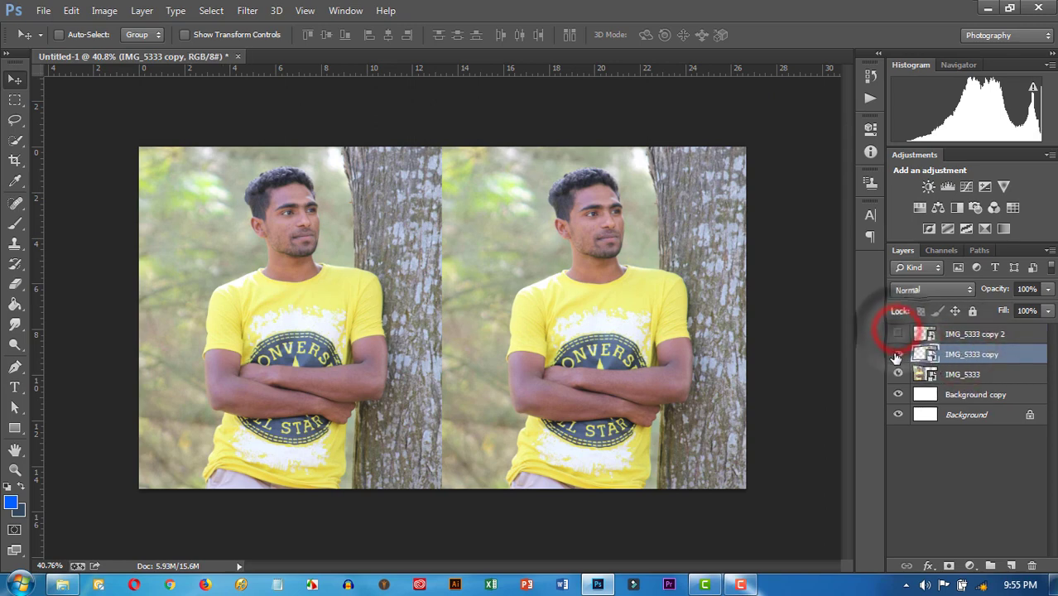
click(898, 355)
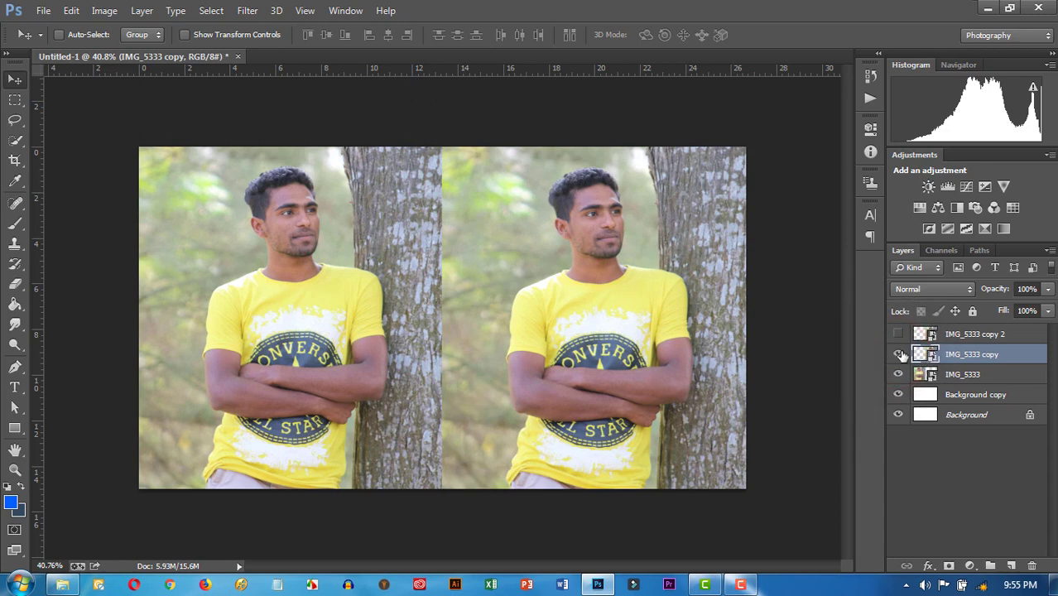
click(898, 355)
click(969, 567)
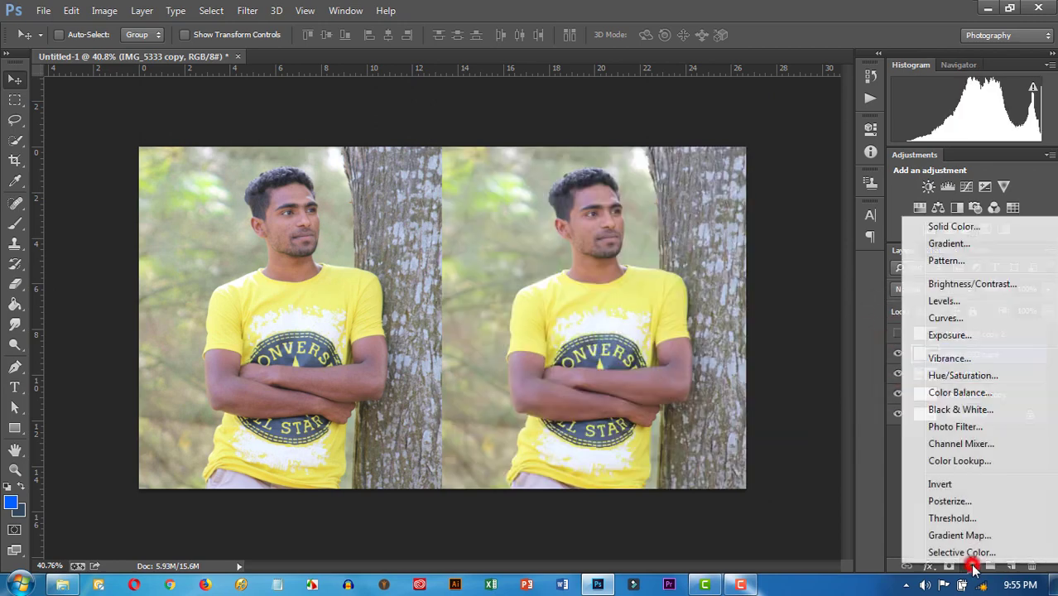
Step: Add a Brightness/Contrast adjustment clipped to the right photo with contrast 20
click(964, 284)
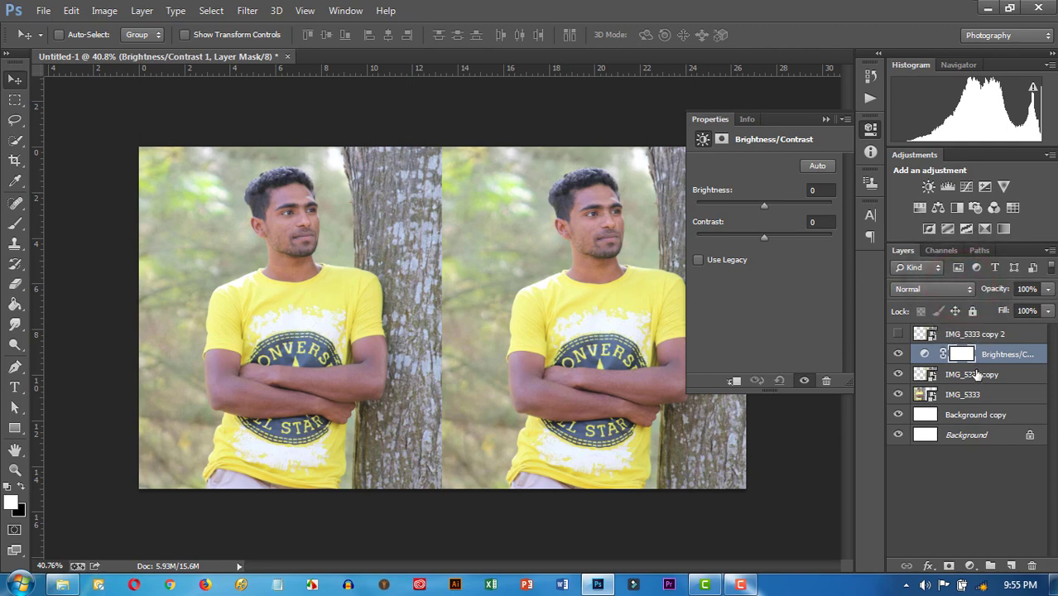
drag(983, 358, 989, 358)
alt+click(987, 362)
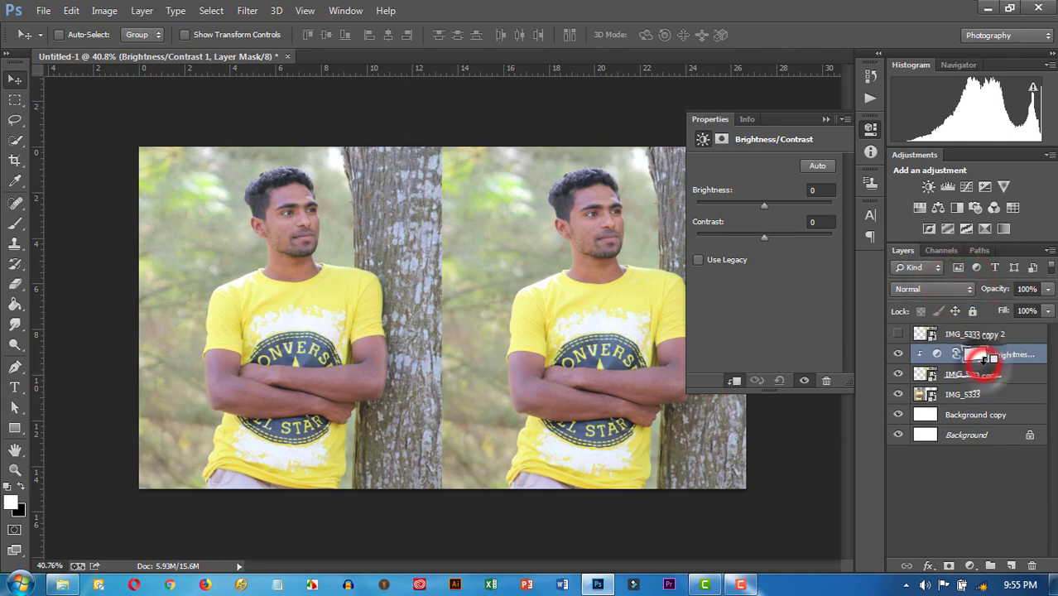
drag(764, 237, 784, 240)
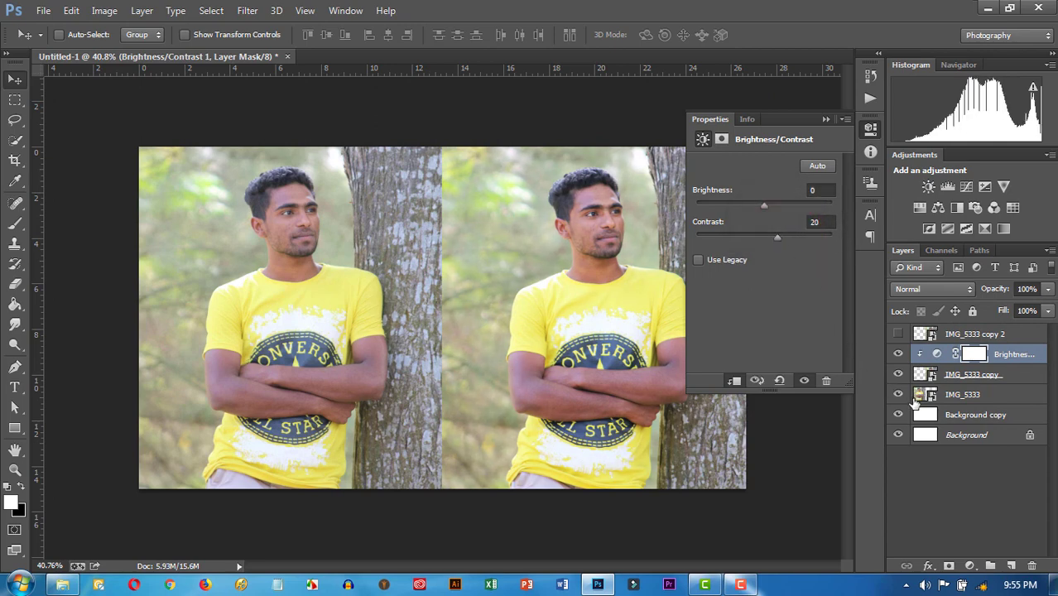
Step: Add a clipped Levels adjustment with the black input raised to 60
click(973, 566)
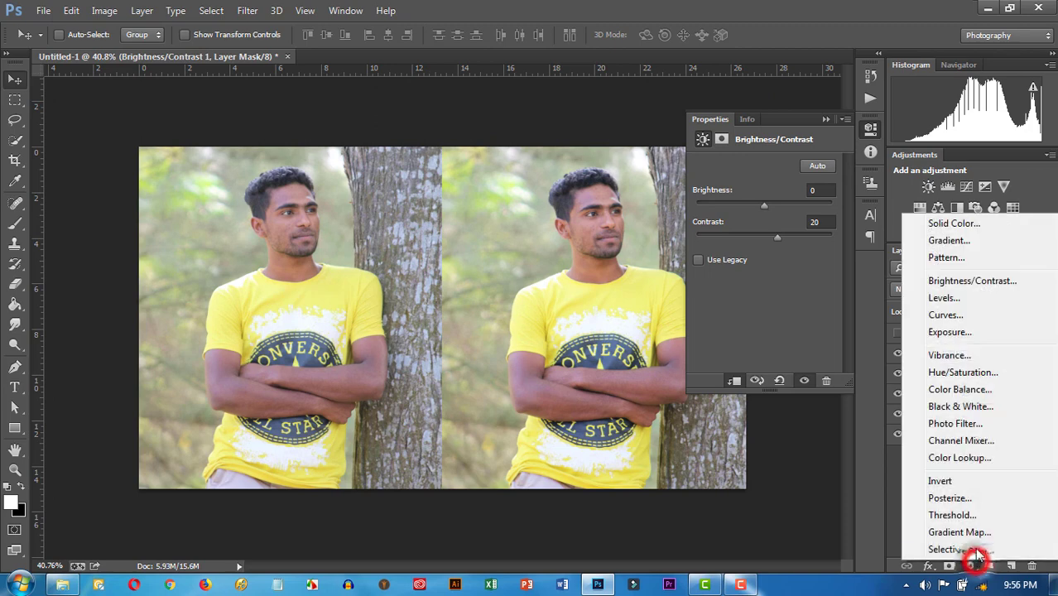
click(969, 298)
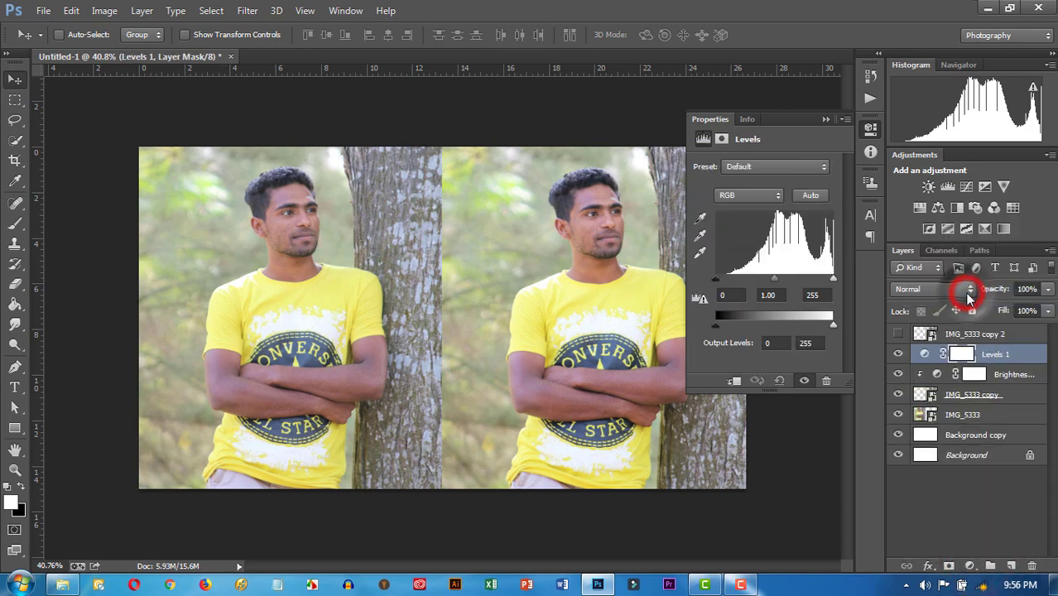
alt+click(977, 363)
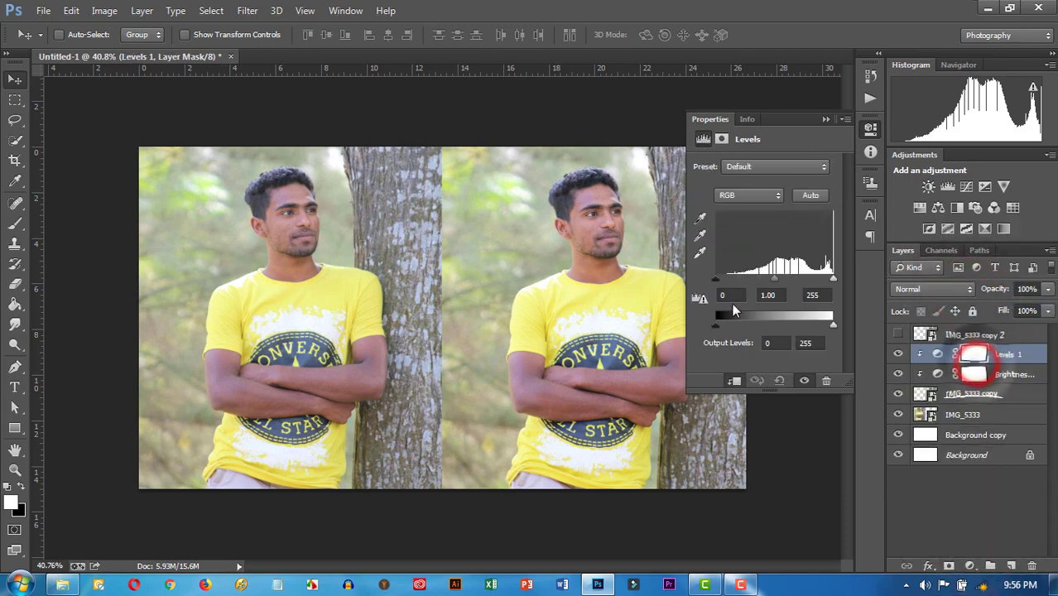
drag(713, 281, 747, 283)
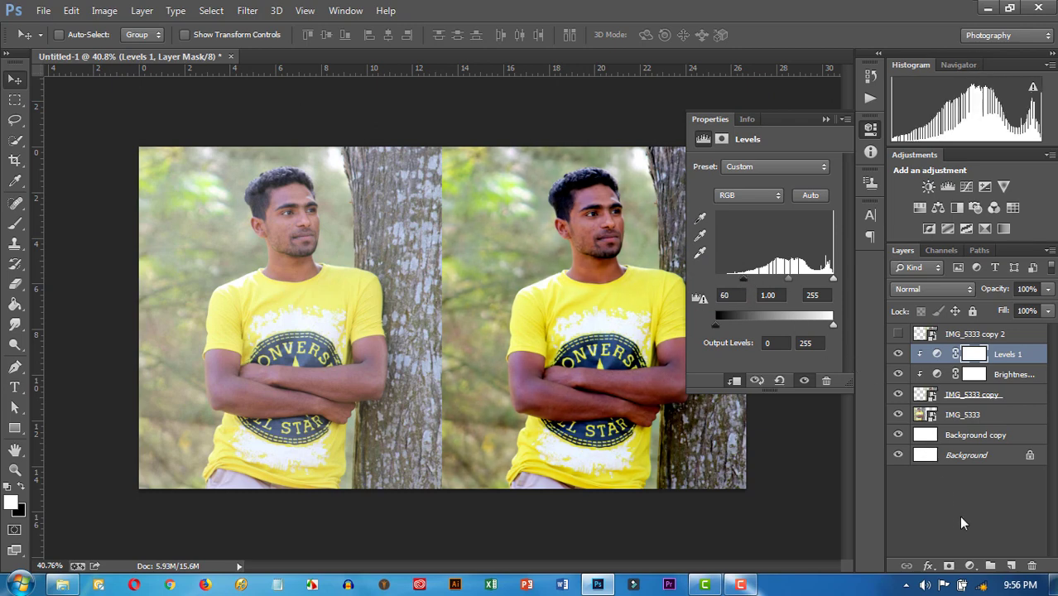
click(969, 564)
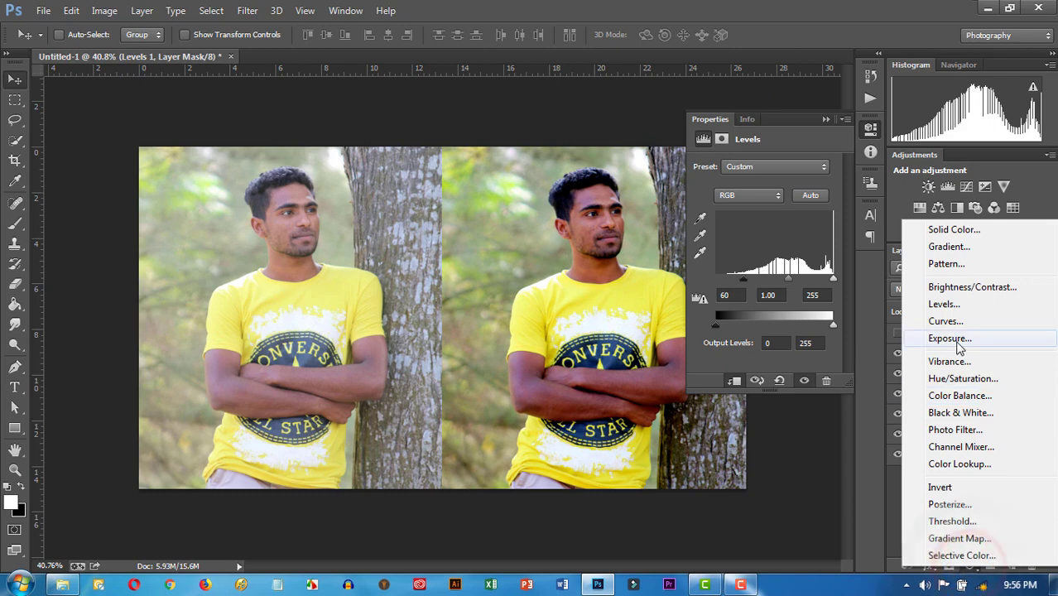
Step: Add a clipped Vibrance layer set to vibrance +51 and saturation -1, then zoom in
click(952, 361)
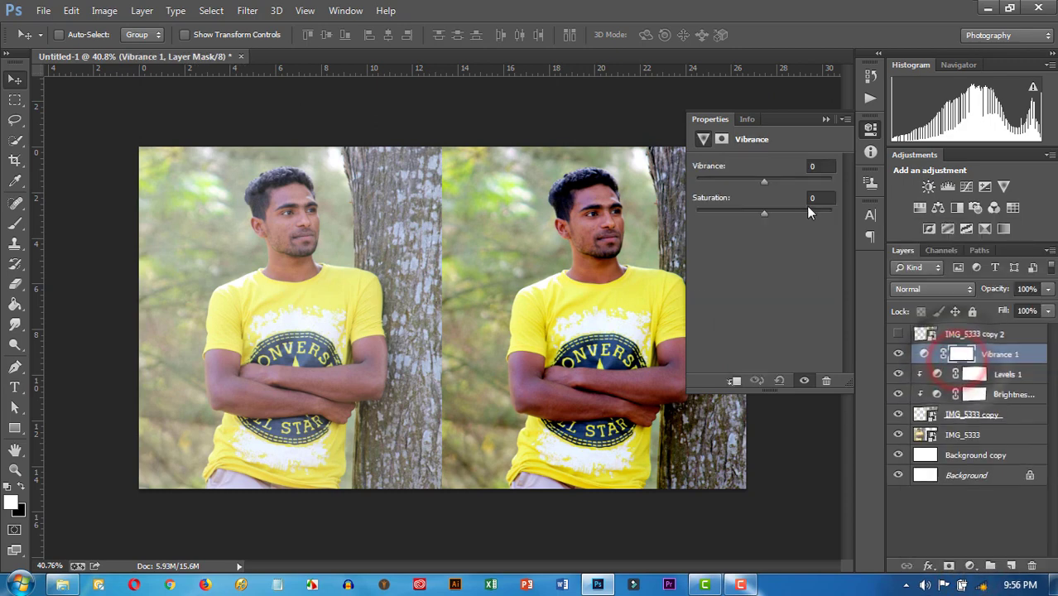
alt+click(985, 364)
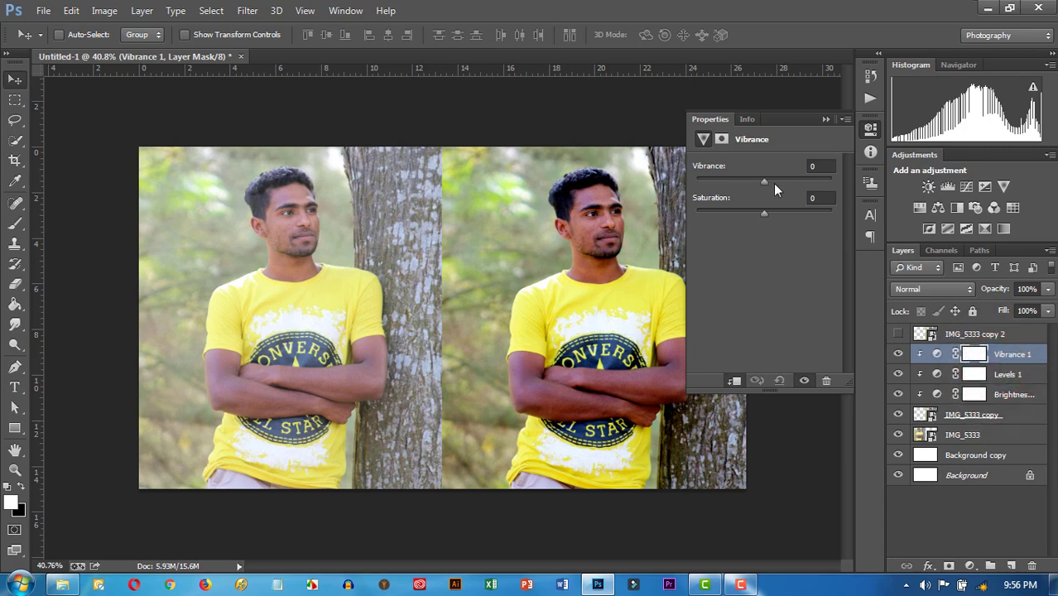
drag(765, 181, 832, 180)
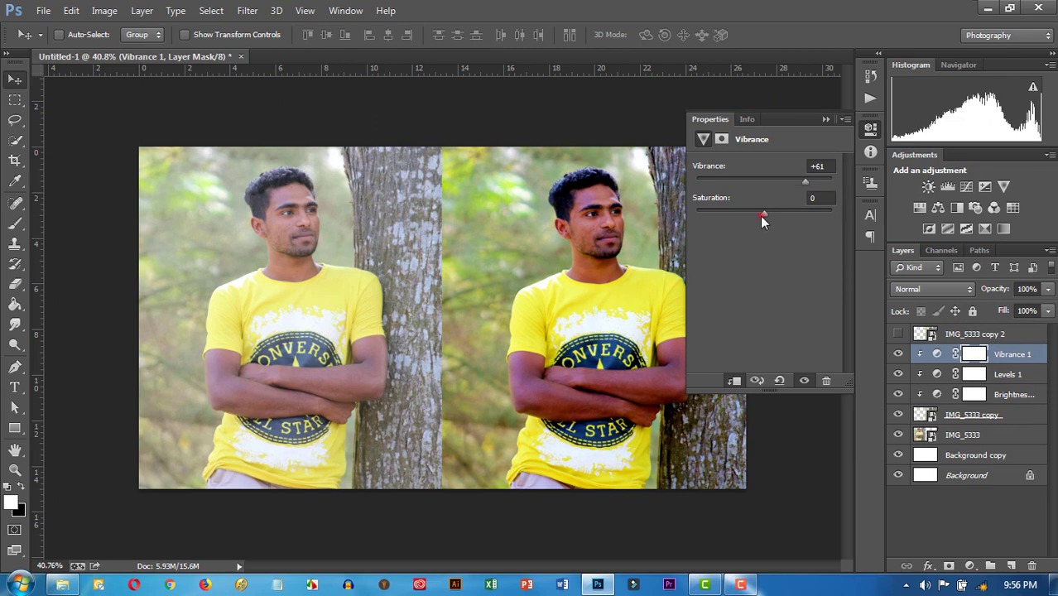
drag(761, 215, 769, 219)
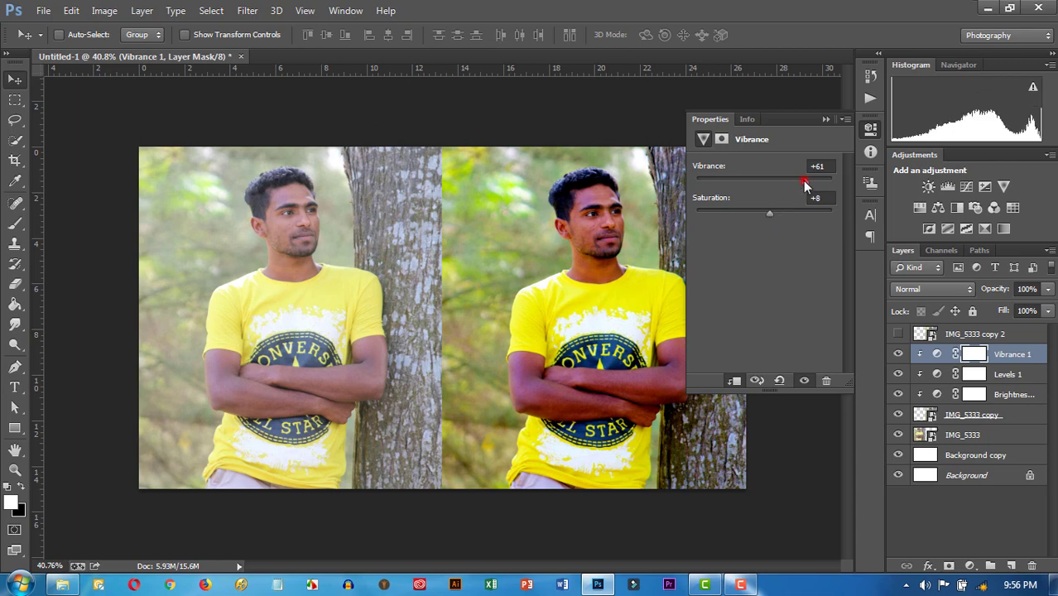
drag(805, 179, 813, 180)
drag(800, 181, 798, 181)
drag(770, 214, 763, 213)
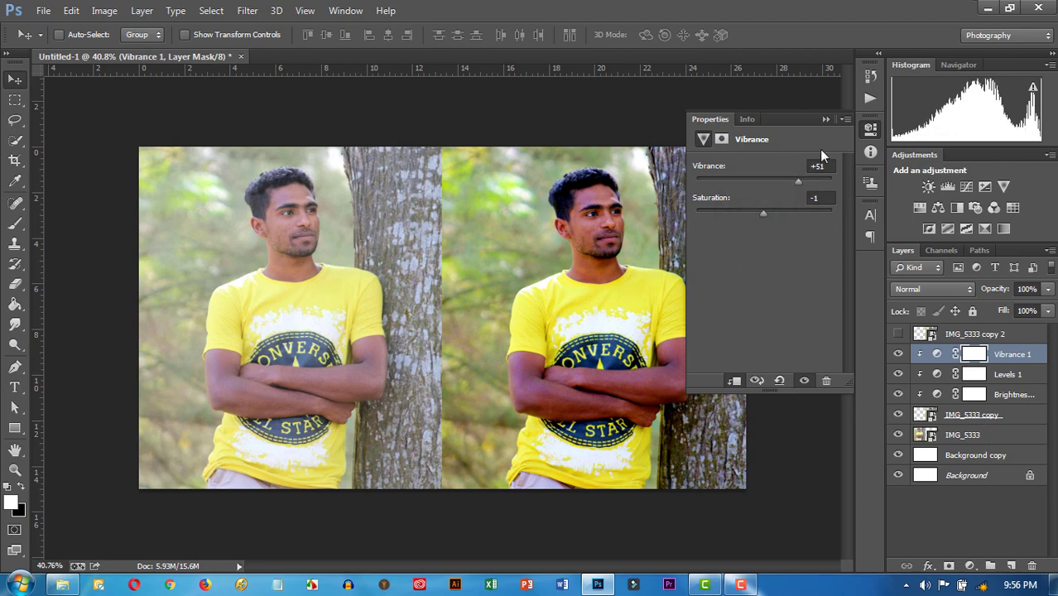
click(825, 119)
key(ctrl+0)
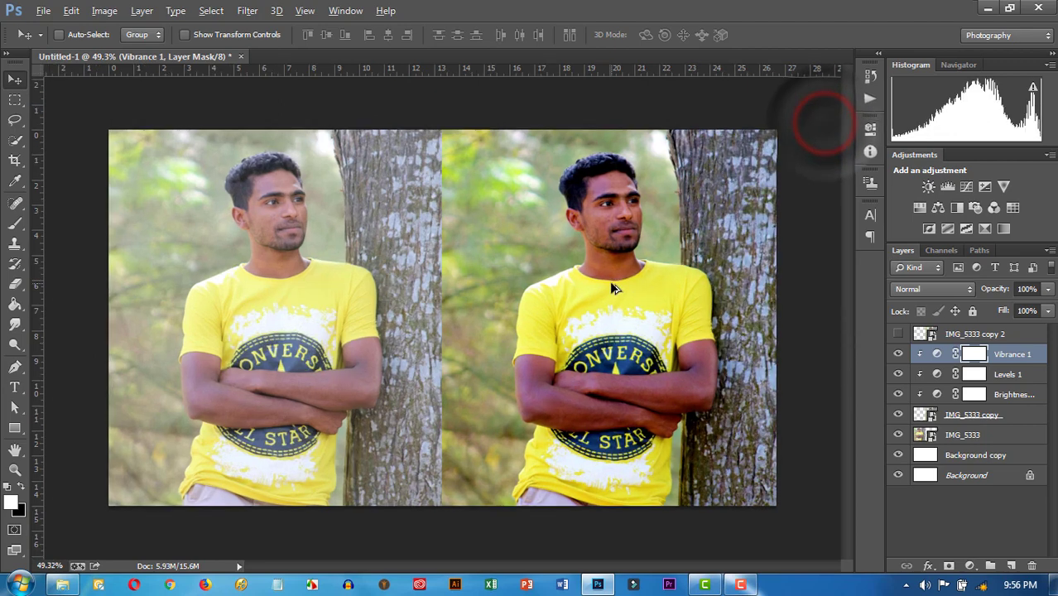
key(alt)
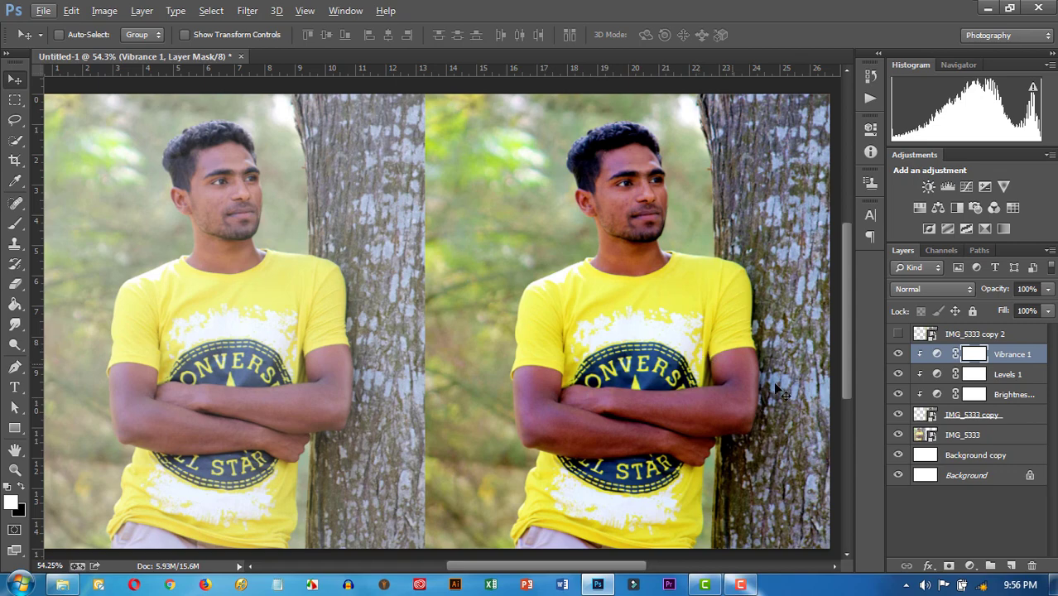
Step: Add an Exposure adjustment clipped to the right photo, raising exposure to +0.46
click(969, 566)
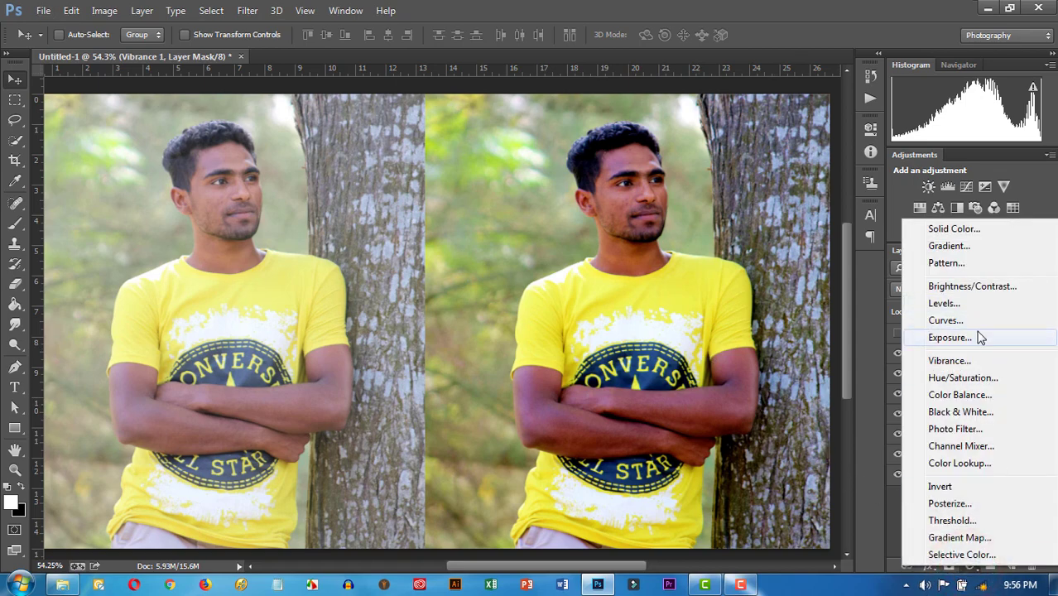
click(952, 337)
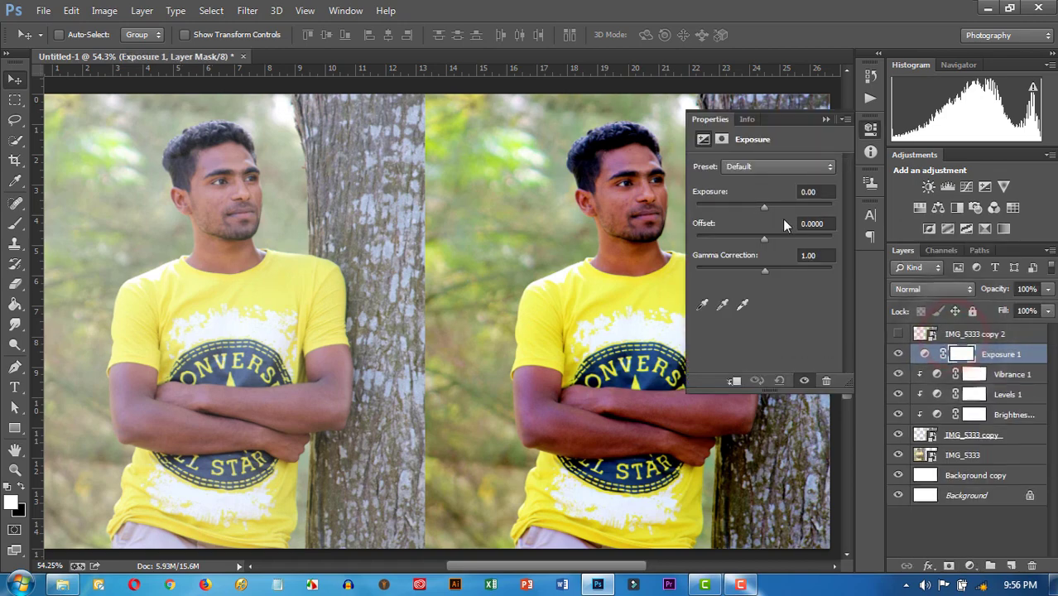
drag(765, 206, 766, 210)
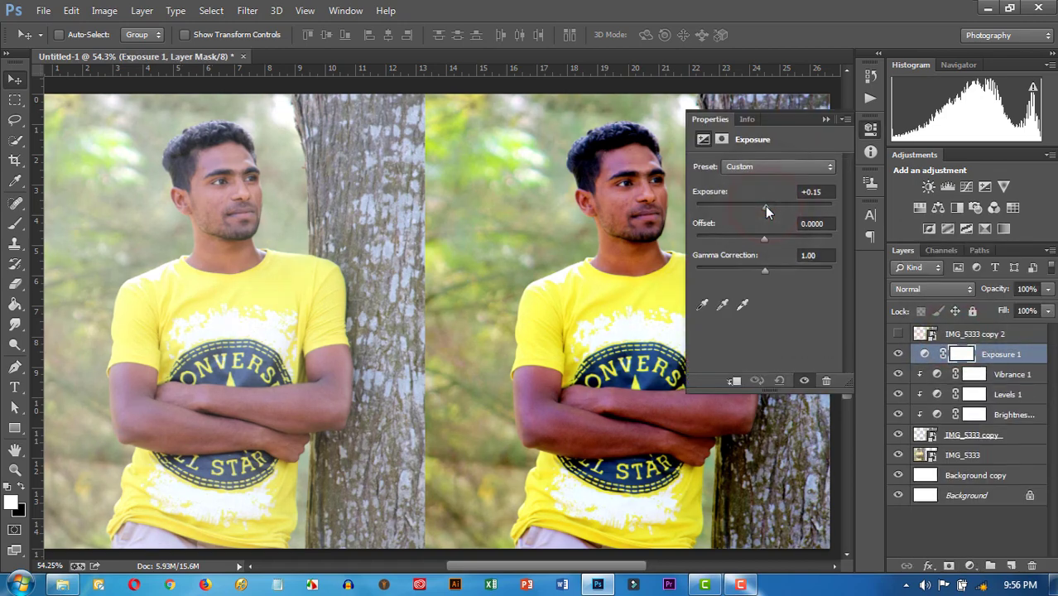
alt+click(1003, 364)
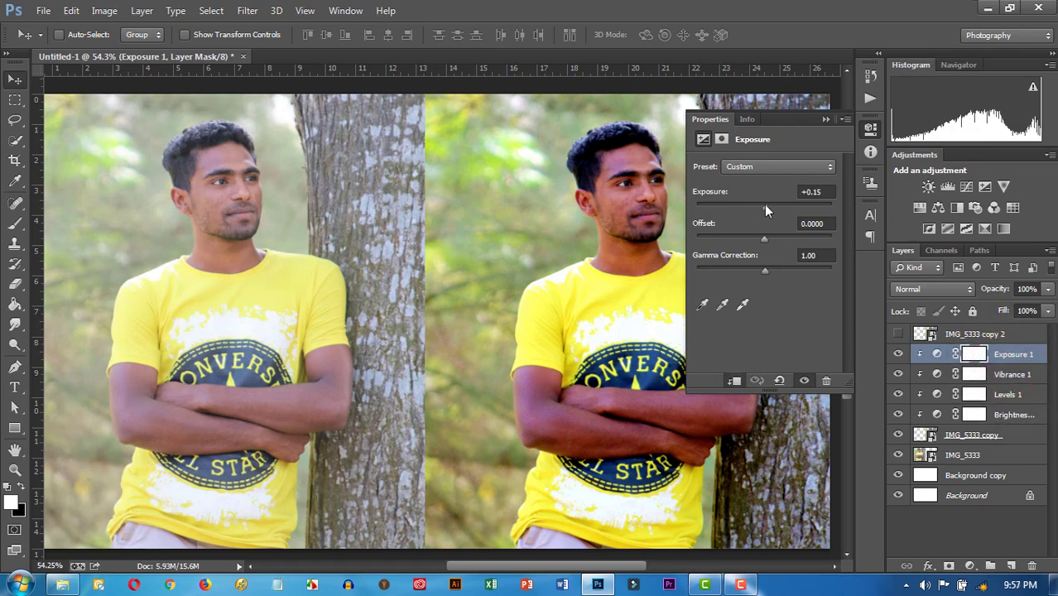
drag(764, 206, 767, 209)
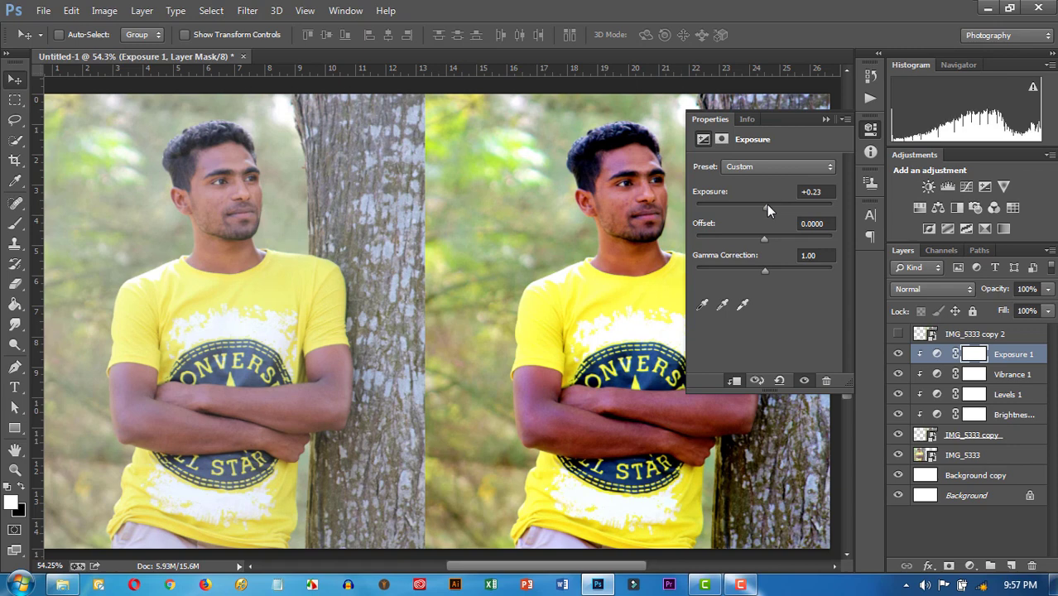
click(766, 205)
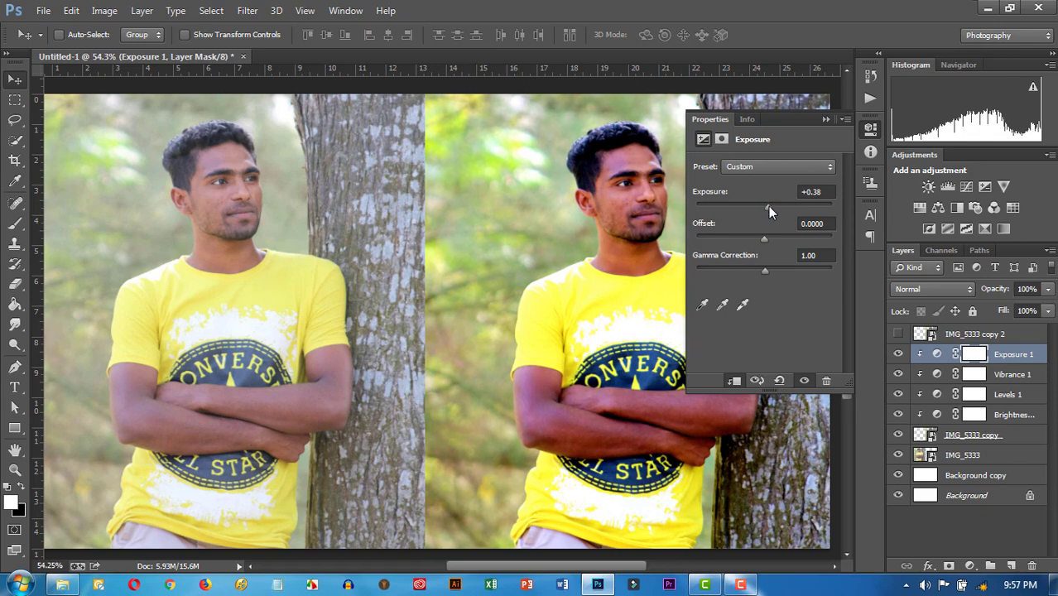
click(768, 206)
click(823, 123)
Step: Group the right photo and its adjustment layers into Group 1, toggling it to compare
shift+click(991, 436)
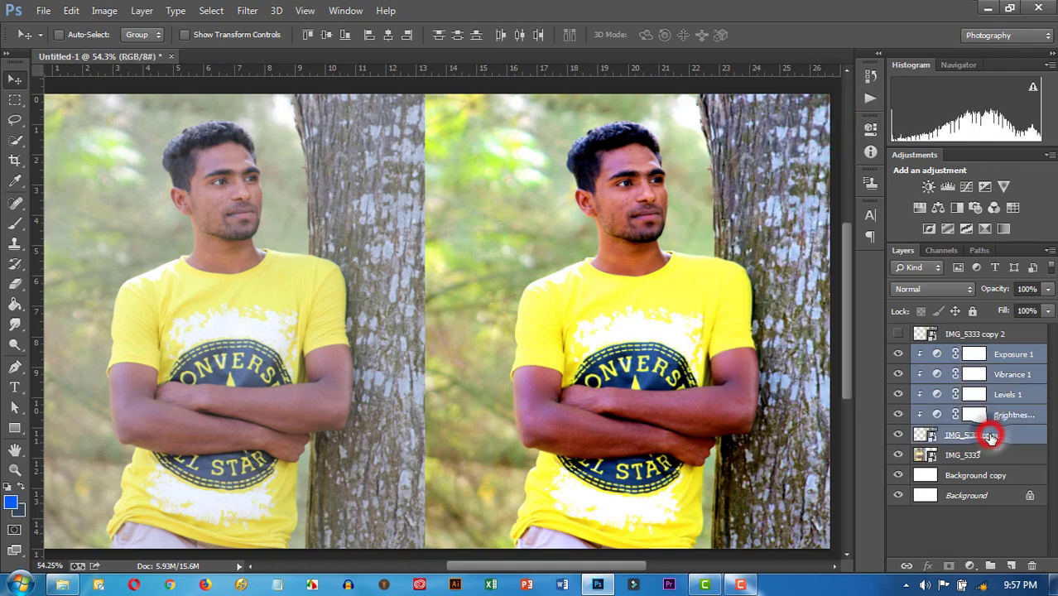
key(ctrl+g)
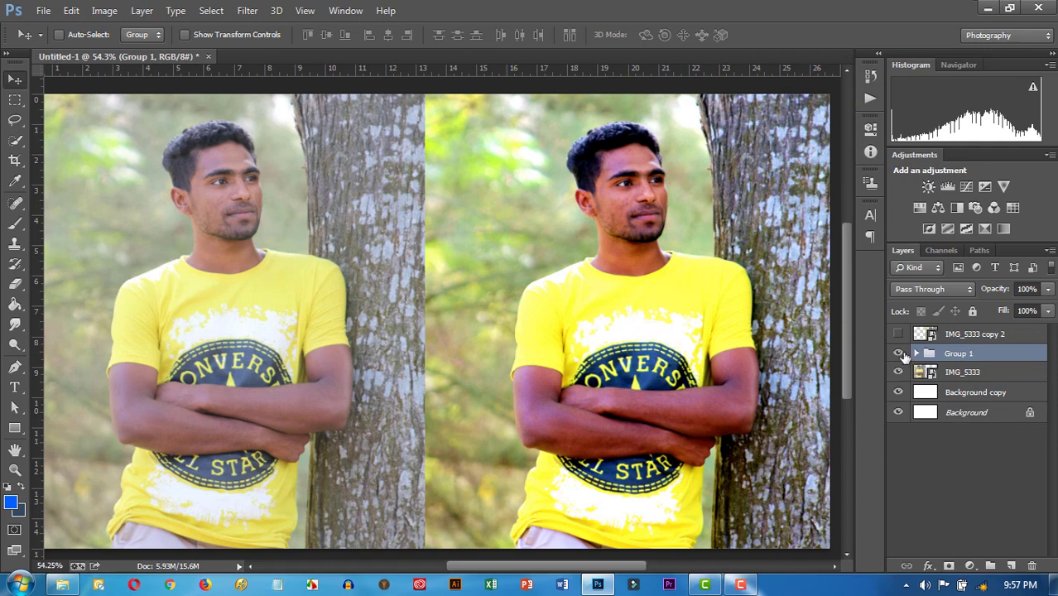
click(900, 355)
scroll(900, 357, down, 2)
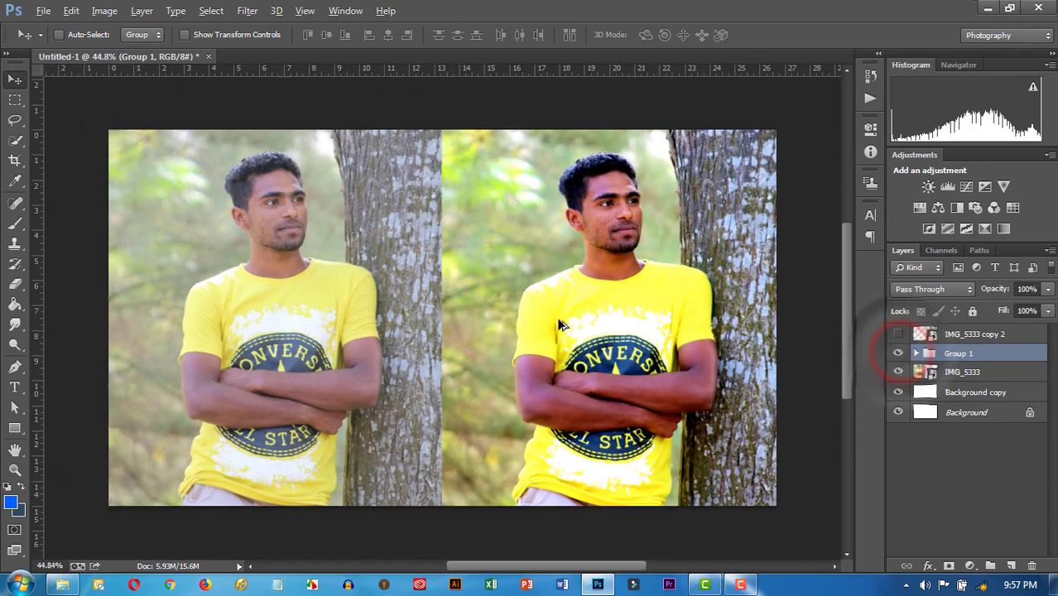
click(899, 355)
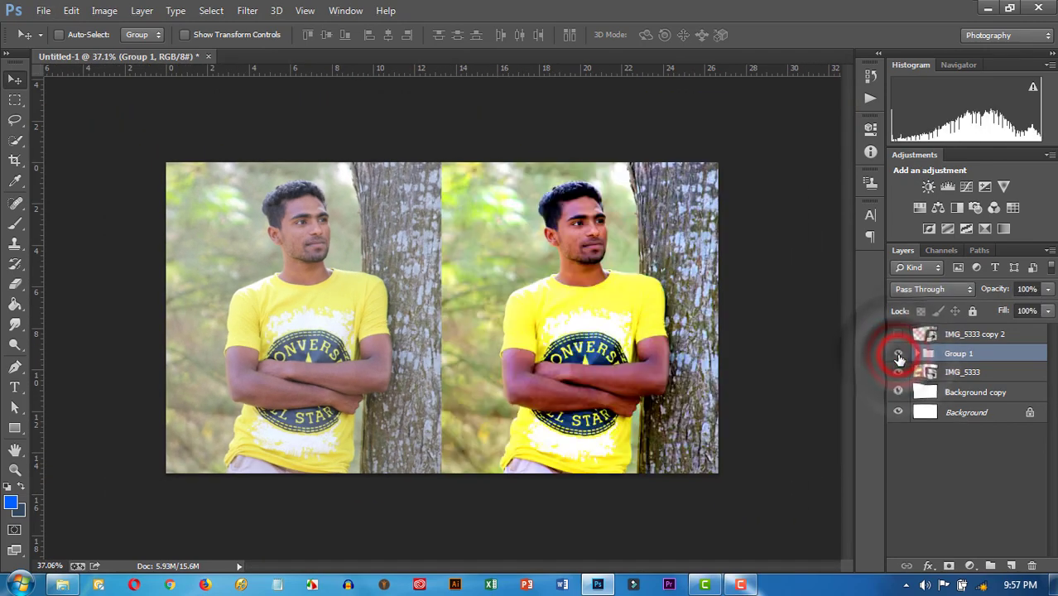
click(899, 354)
scroll(488, 293, up, 1)
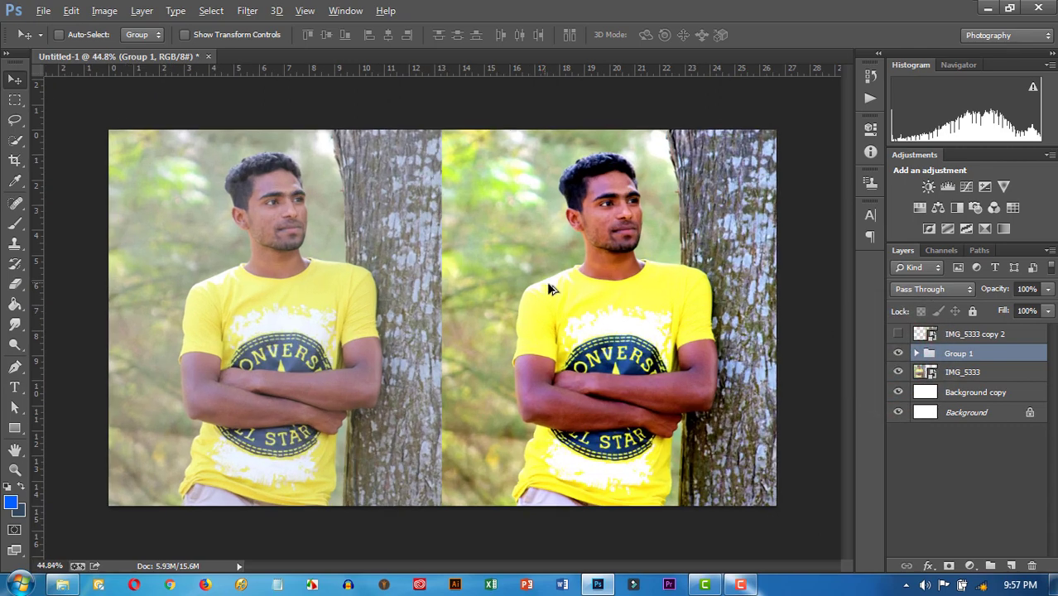
scroll(696, 265, up, 1)
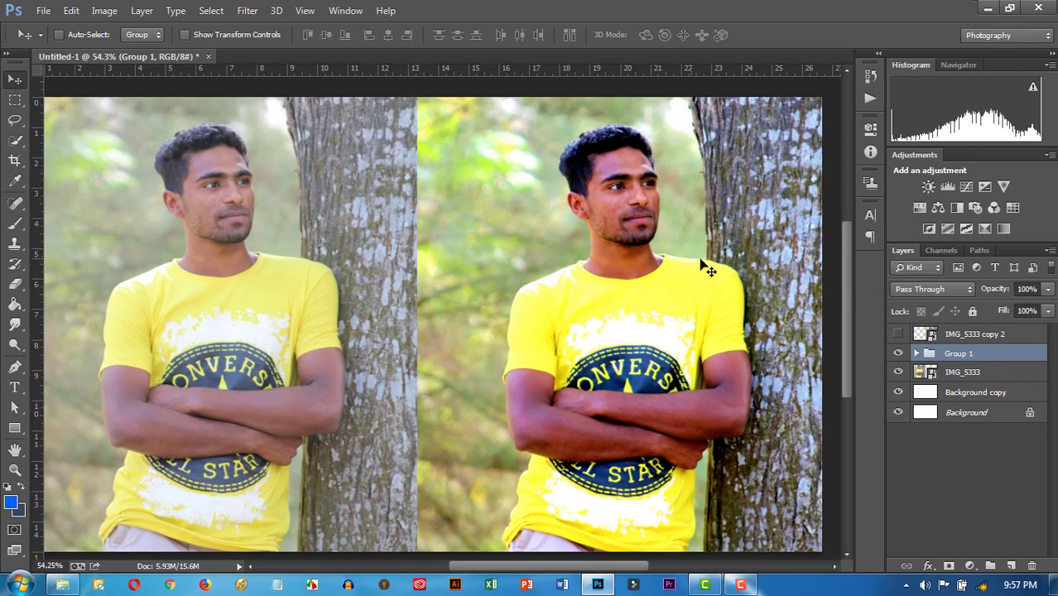
Step: Convert Group 1 to a smart object and show and select IMG_5333 copy 2
right_click(962, 358)
click(875, 236)
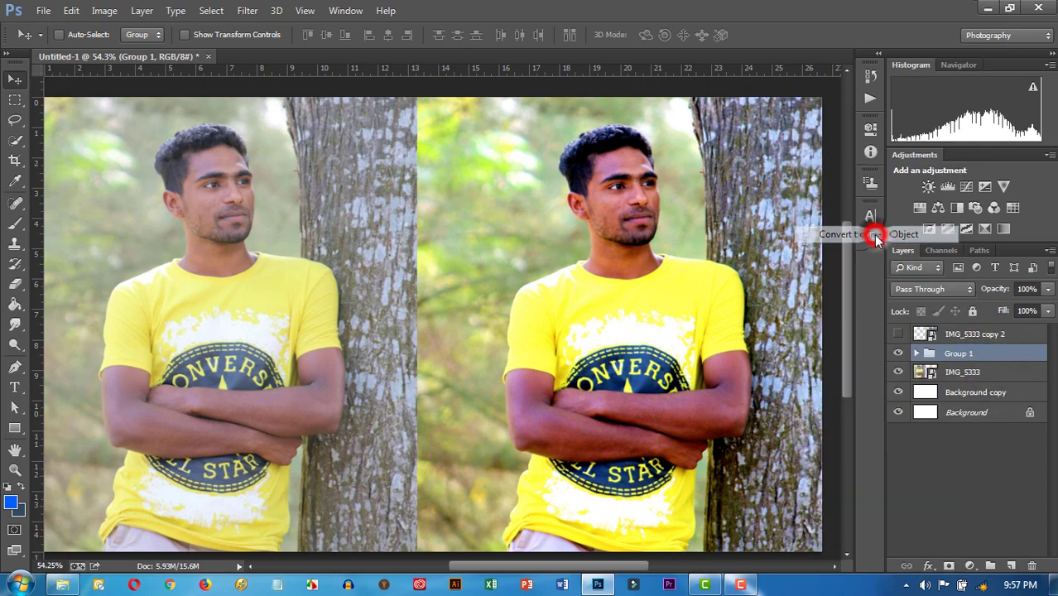
click(898, 333)
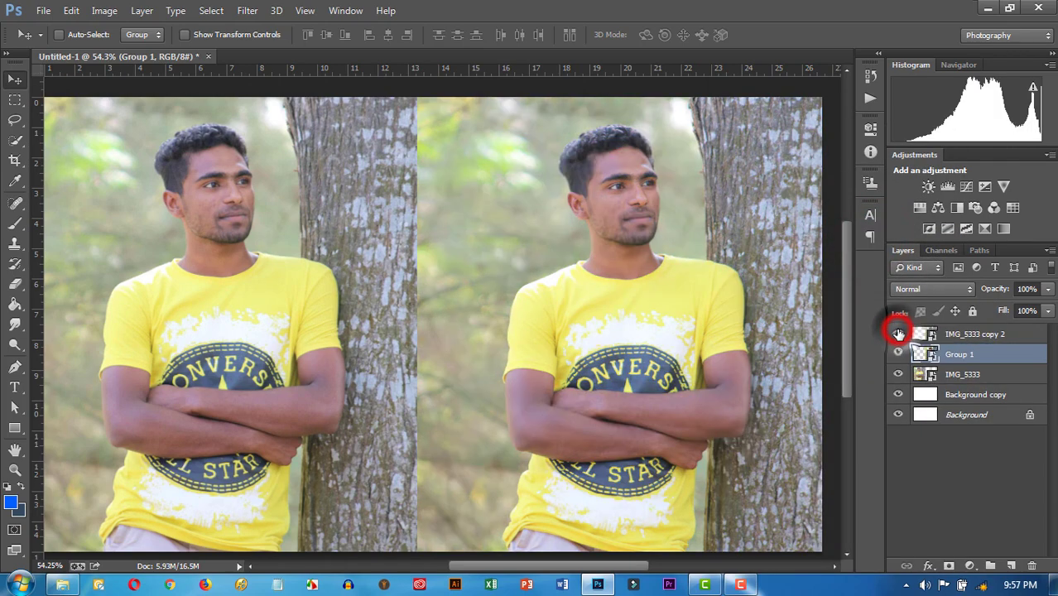
click(898, 334)
click(898, 333)
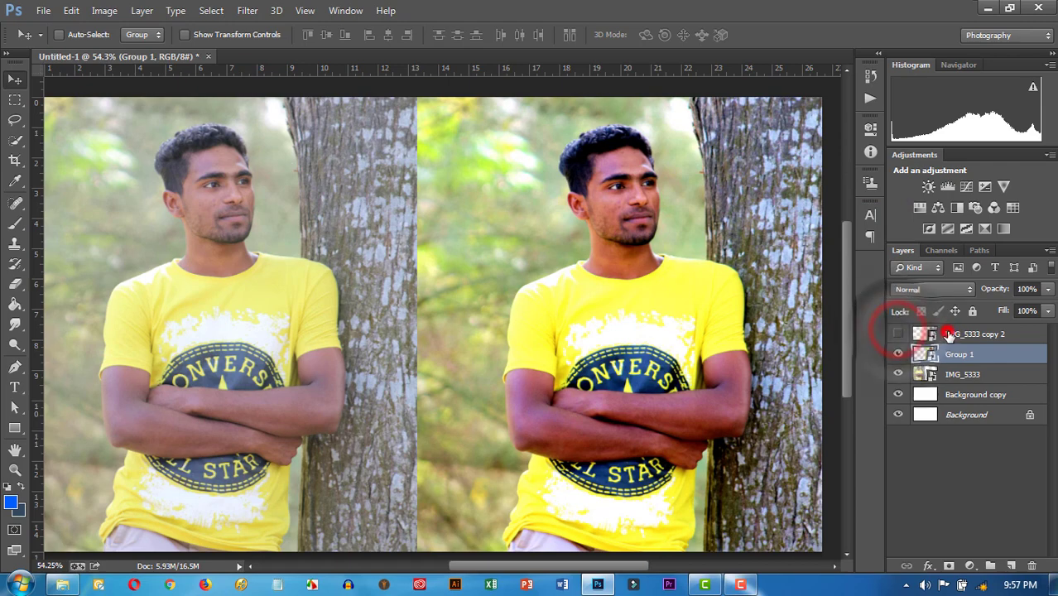
click(949, 334)
click(898, 333)
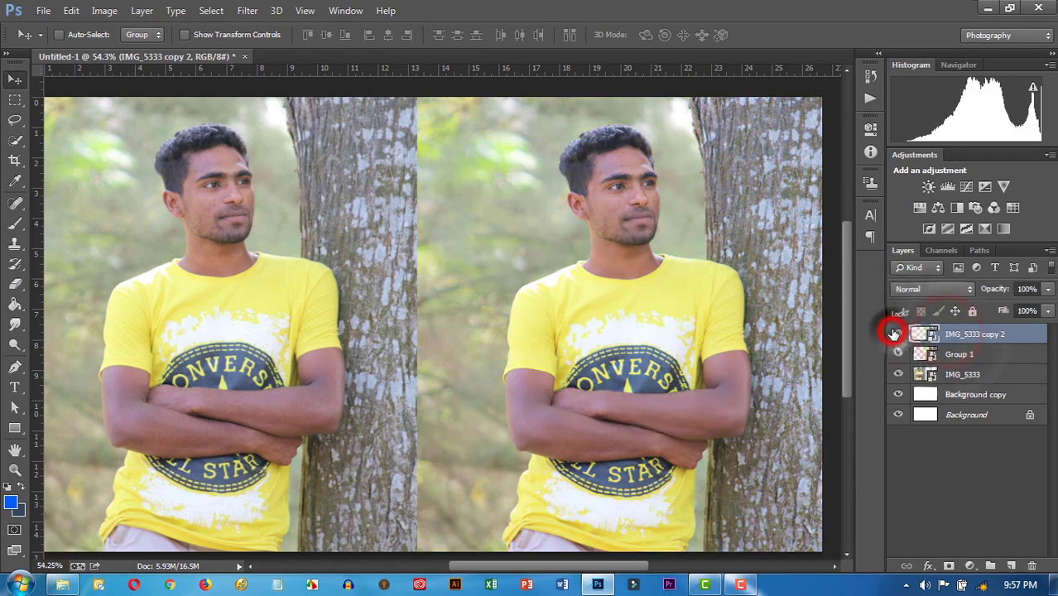
Step: Open the Camera Raw Filter and set Blacks to -6 and Dehaze to +100
click(258, 14)
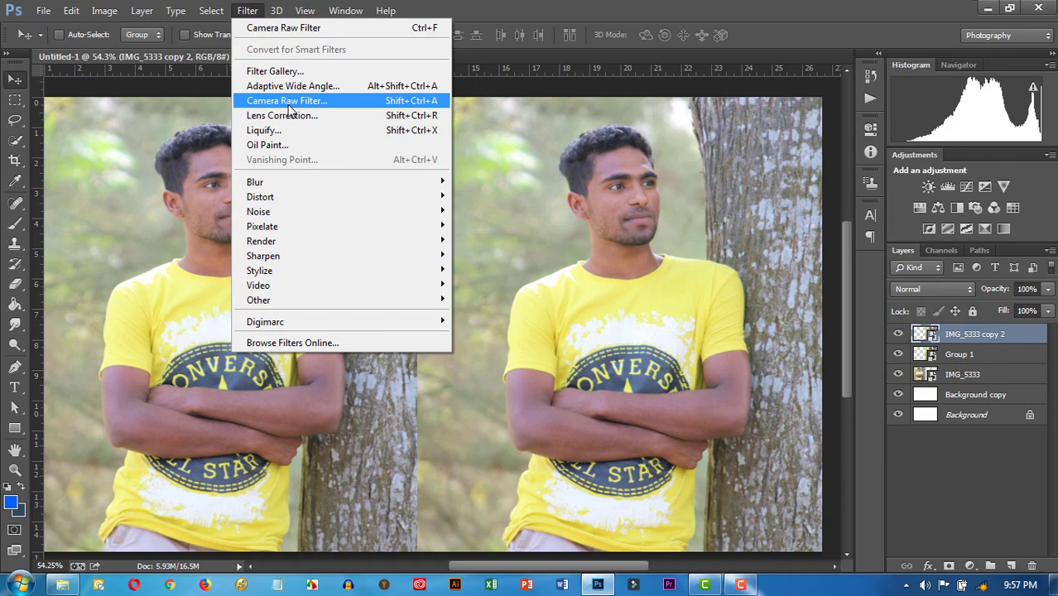
click(286, 101)
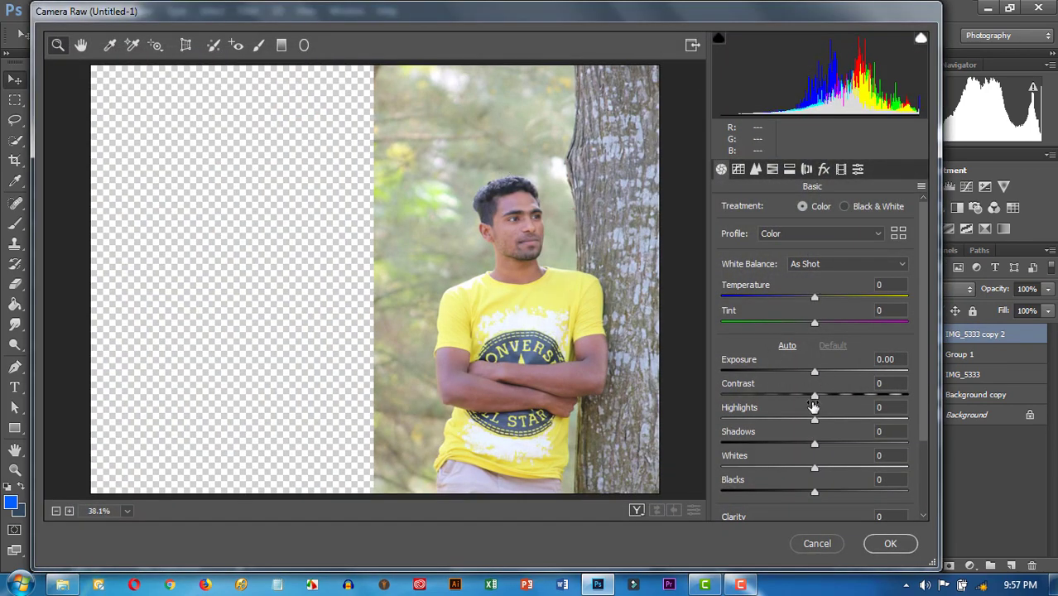
drag(815, 397, 740, 432)
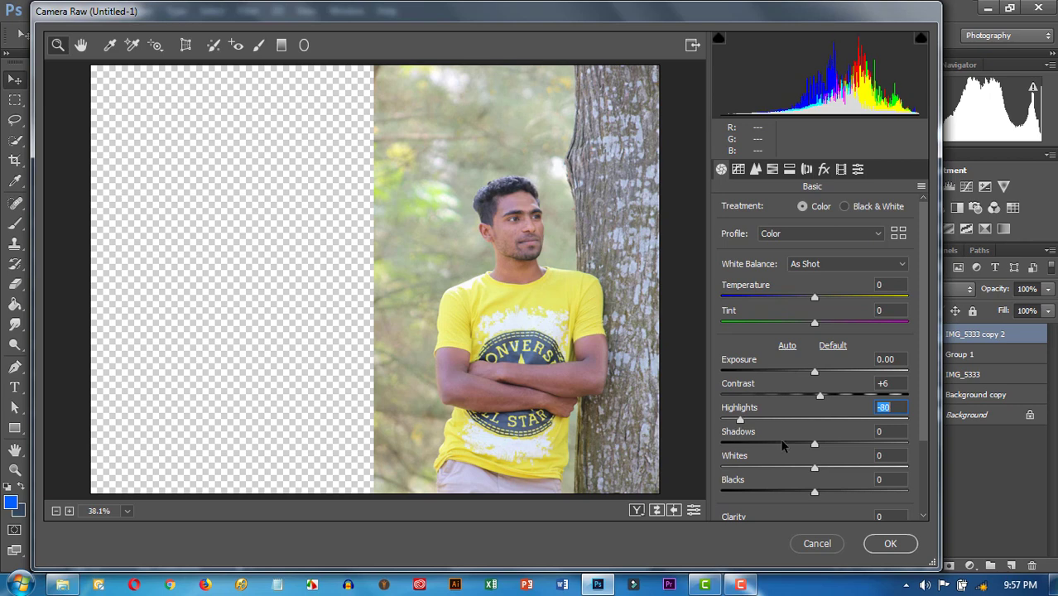
drag(814, 445, 808, 442)
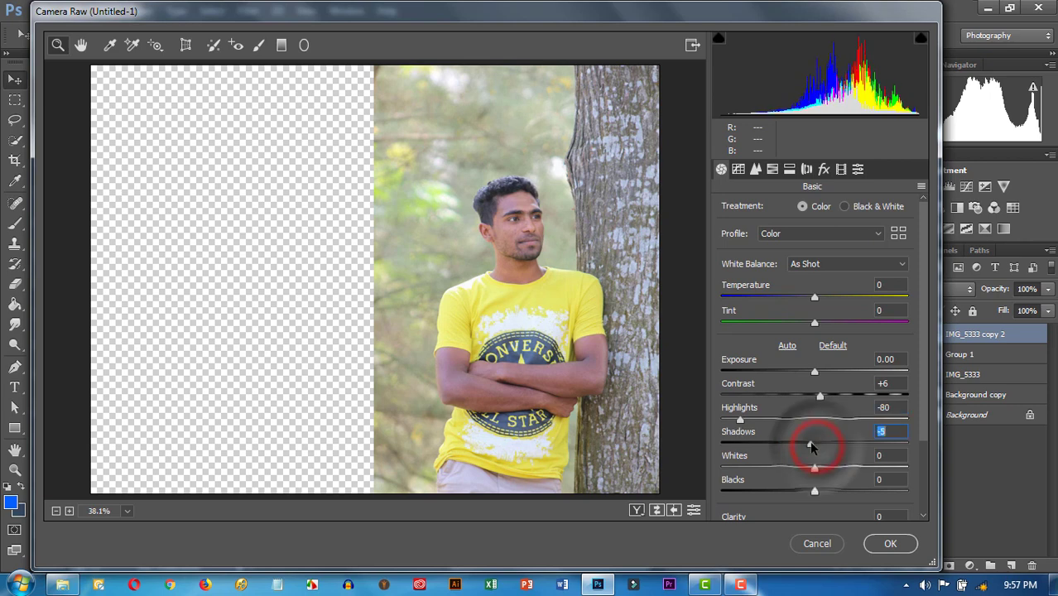
scroll(842, 441, down, 1)
scroll(843, 441, down, 2)
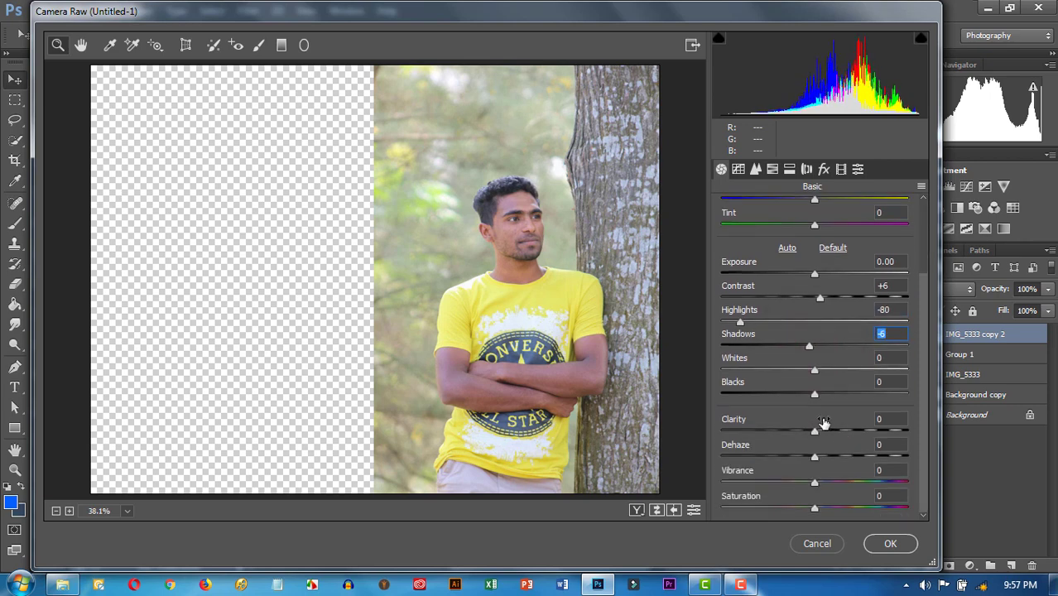
drag(814, 396, 809, 395)
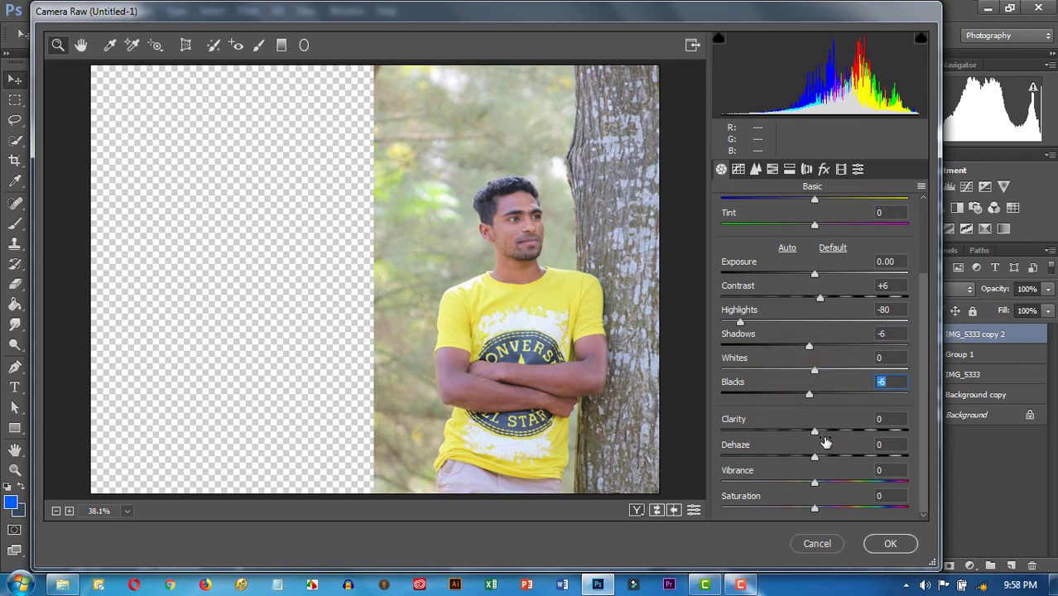
drag(814, 457, 933, 470)
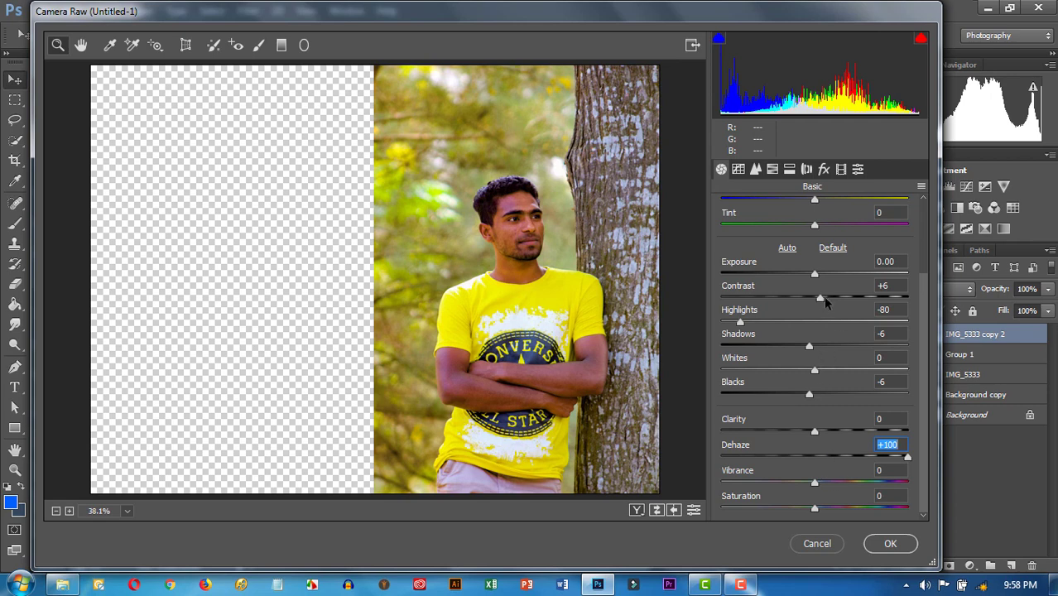
Step: Set Camera Raw Contrast +16, Exposure +0.20 and Vibrance +22, zooming the preview
drag(822, 297, 833, 299)
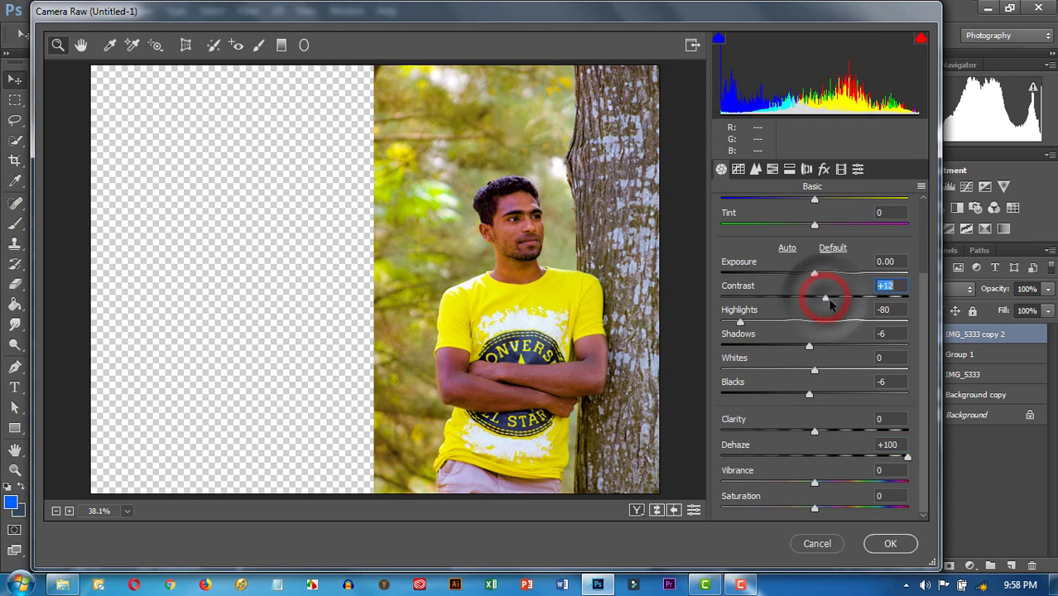
key(Down)
key(Down)
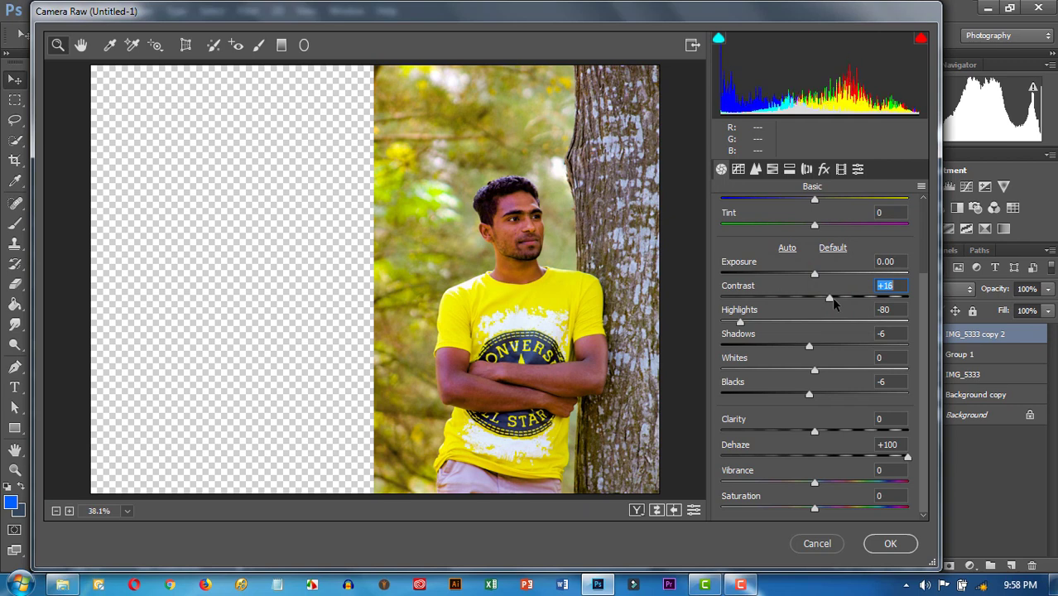
drag(818, 274, 821, 275)
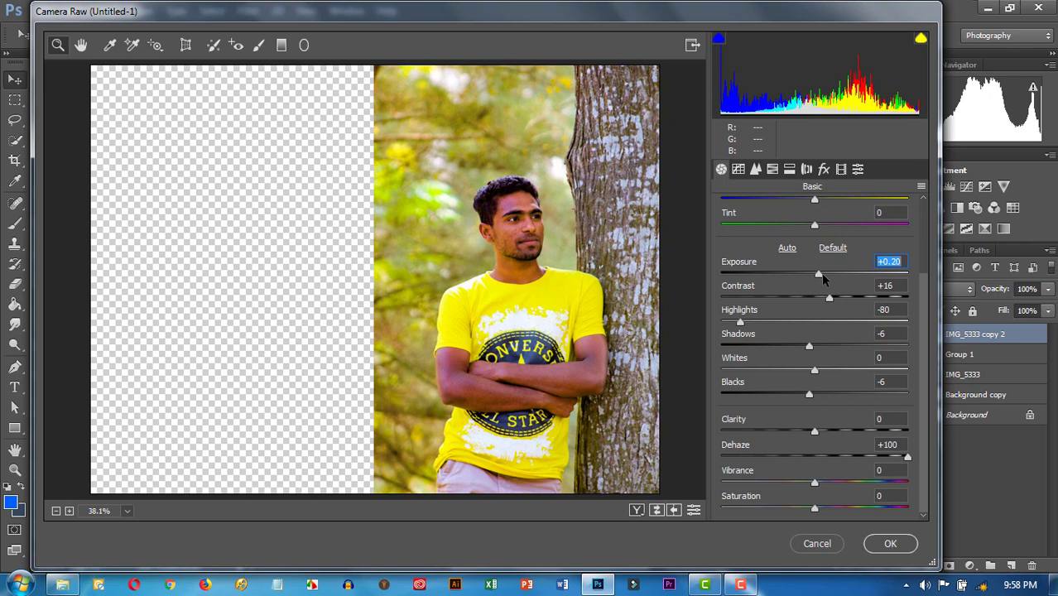
click(821, 482)
drag(820, 481, 816, 512)
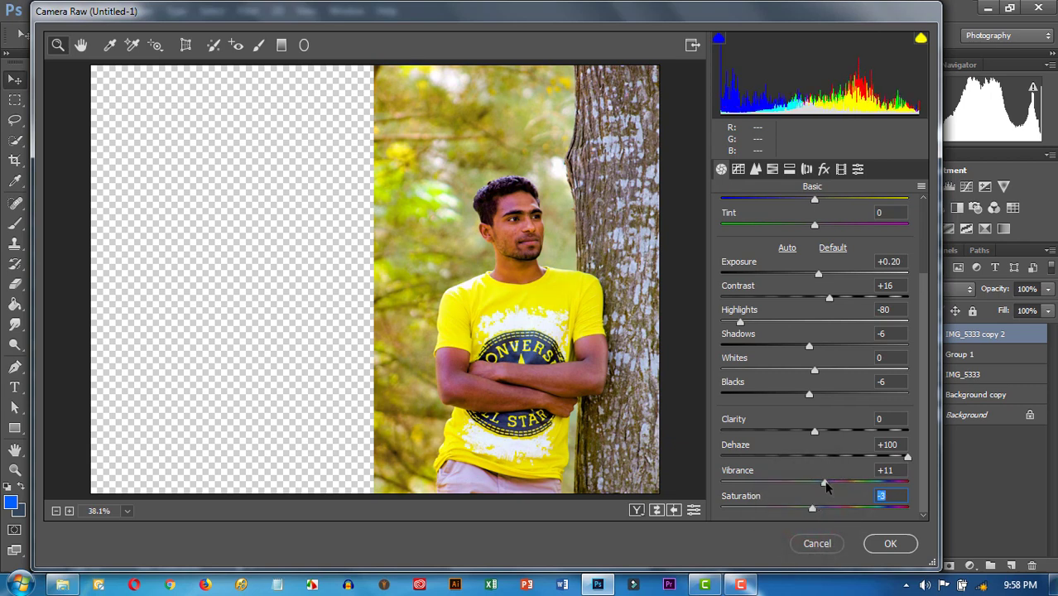
drag(828, 486, 836, 489)
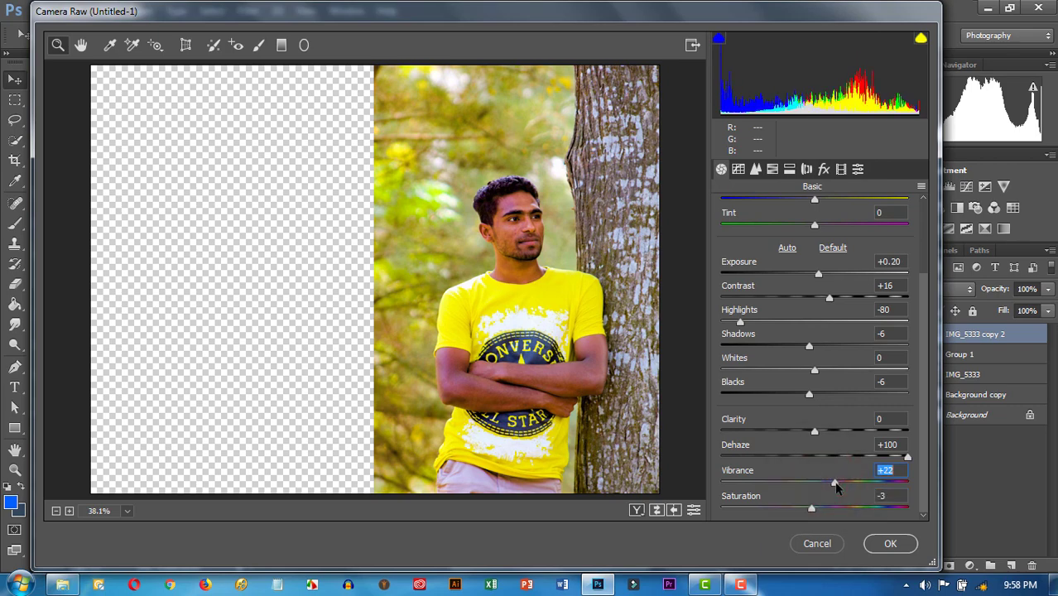
click(523, 239)
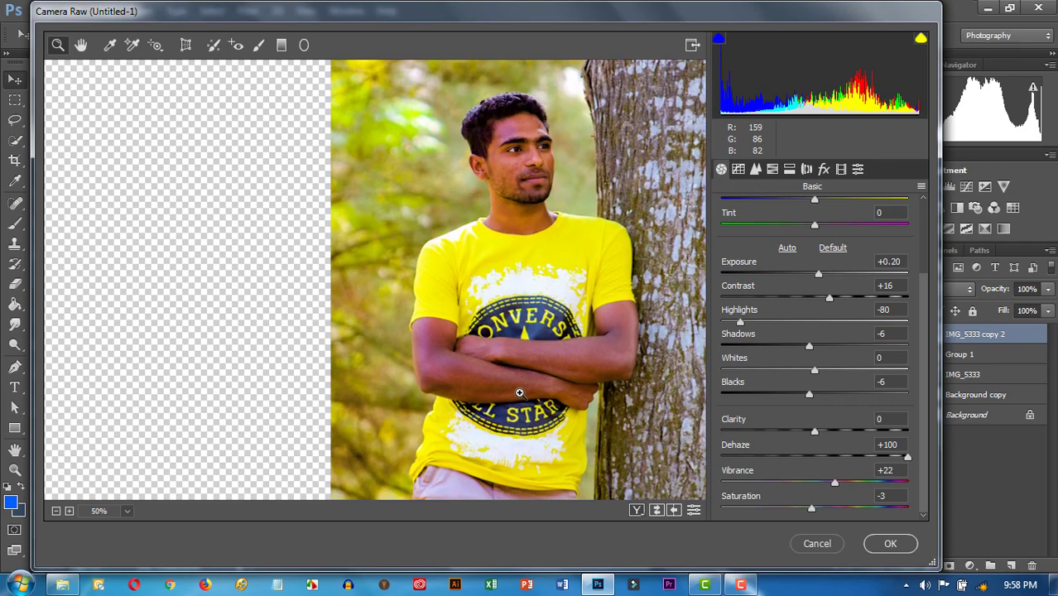
Step: Apply the Camera Raw filter to IMG_5333 copy 2 and toggle it to compare before and after
click(886, 542)
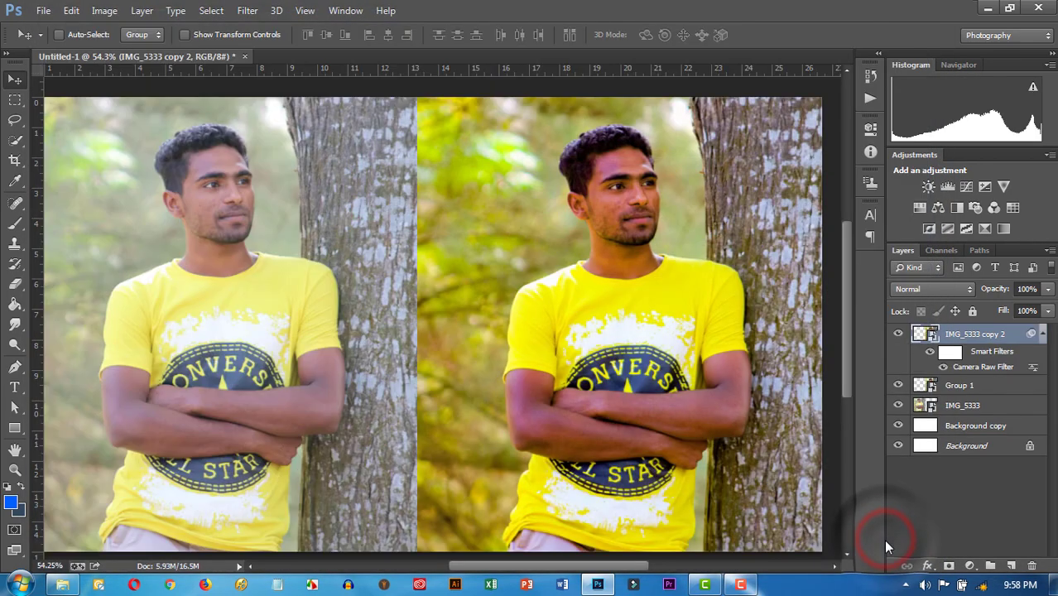
click(900, 334)
click(900, 335)
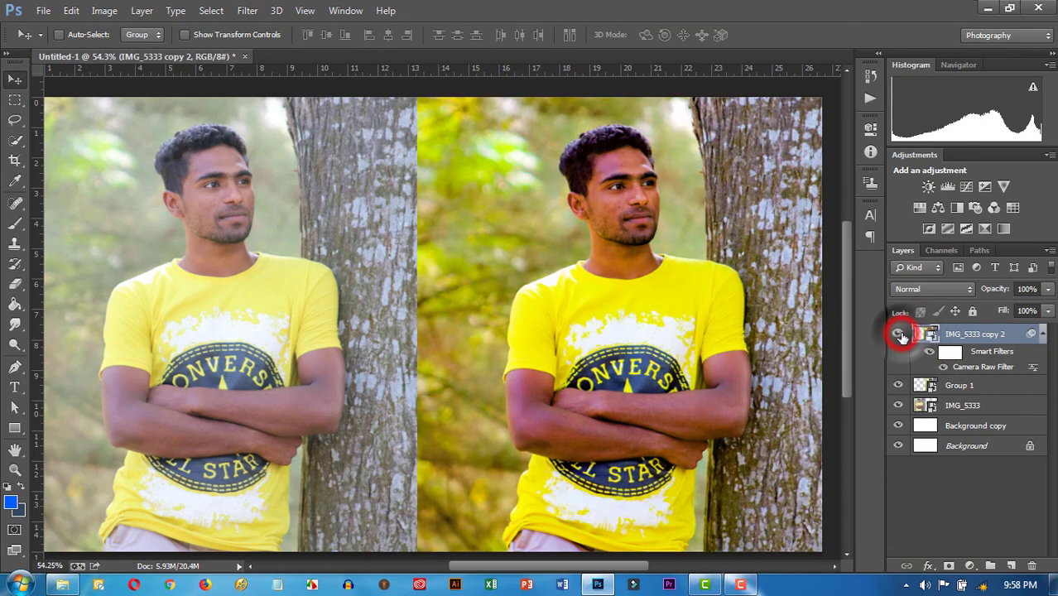
click(899, 334)
click(900, 334)
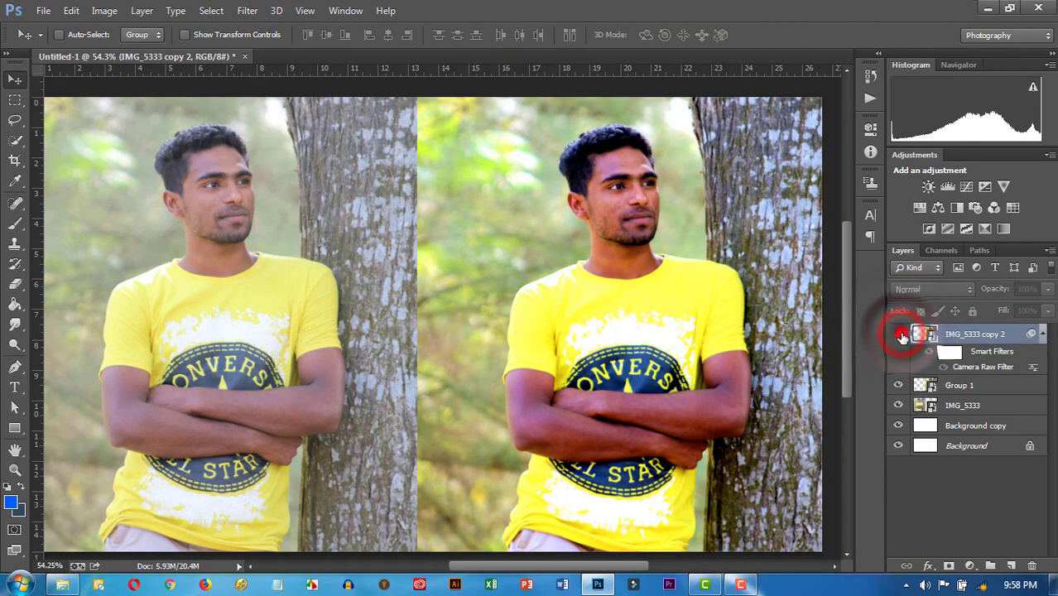
alt+scroll(611, 331, down, 1)
alt+scroll(611, 331, up, 1)
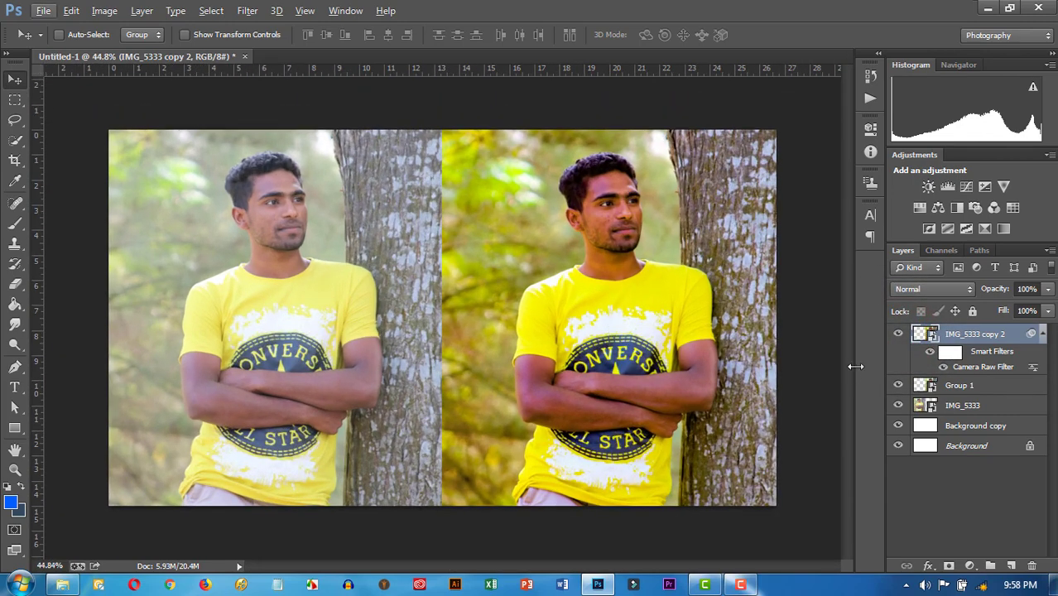
click(900, 333)
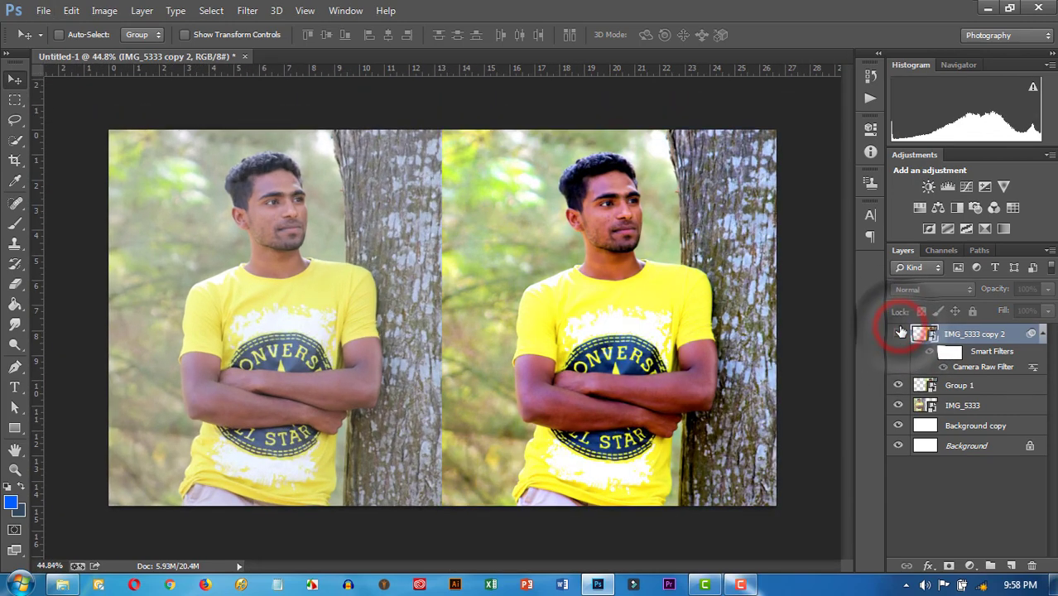
click(900, 333)
click(900, 333)
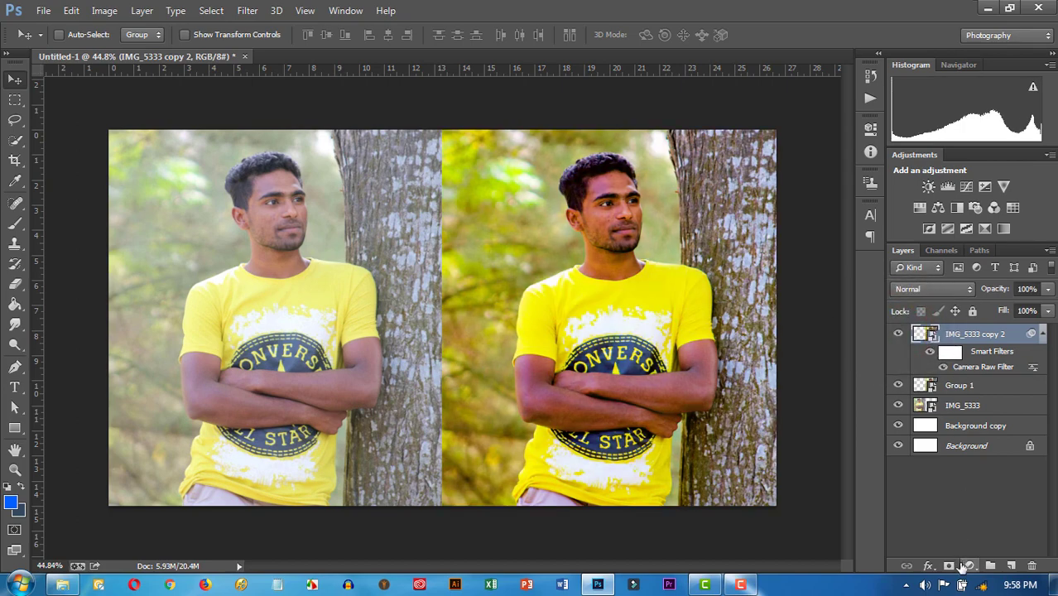
Step: Add a Selective Color layer with Yellows at -13 yellow, Absolute mode, clipped to IMG_5333 copy 2
click(968, 567)
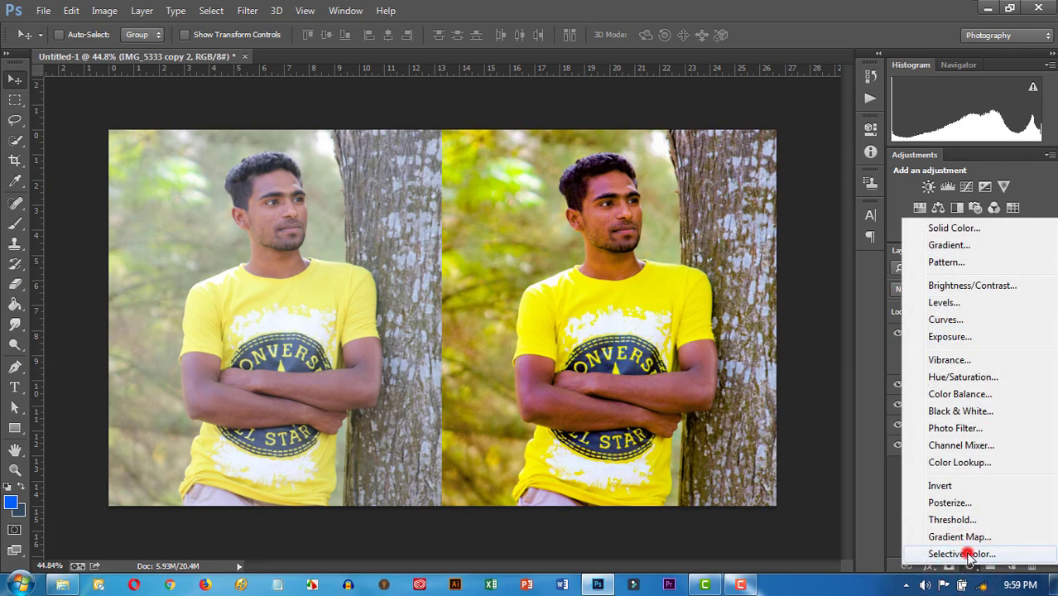
click(969, 553)
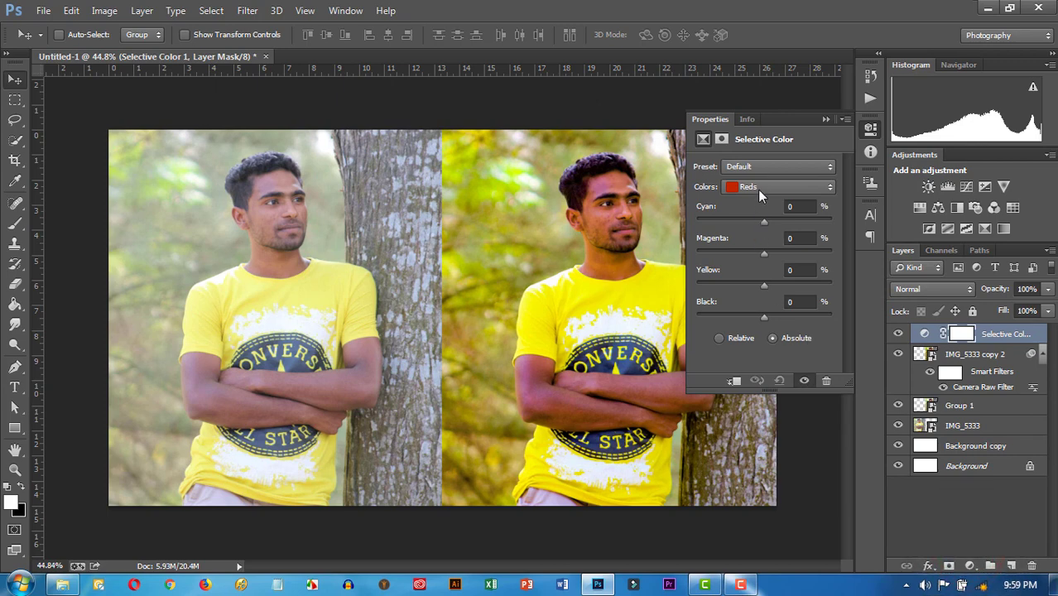
click(756, 167)
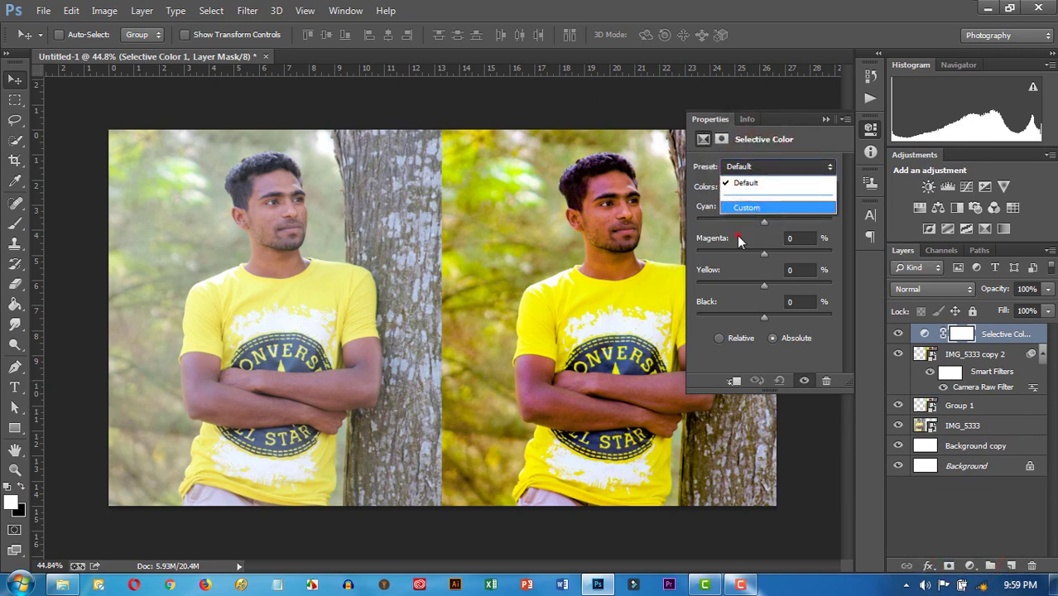
click(736, 236)
click(760, 187)
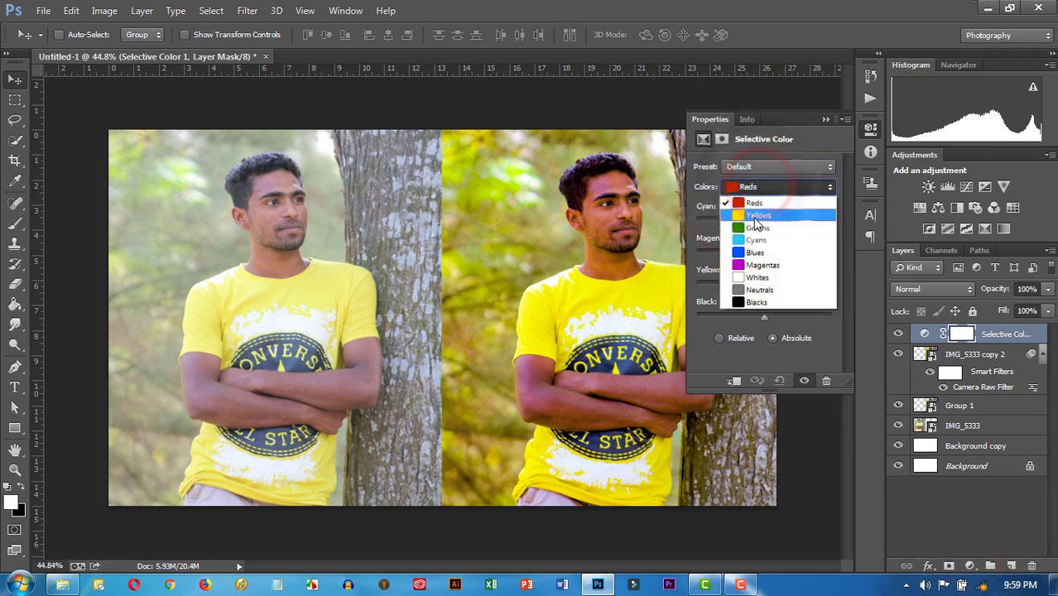
click(756, 216)
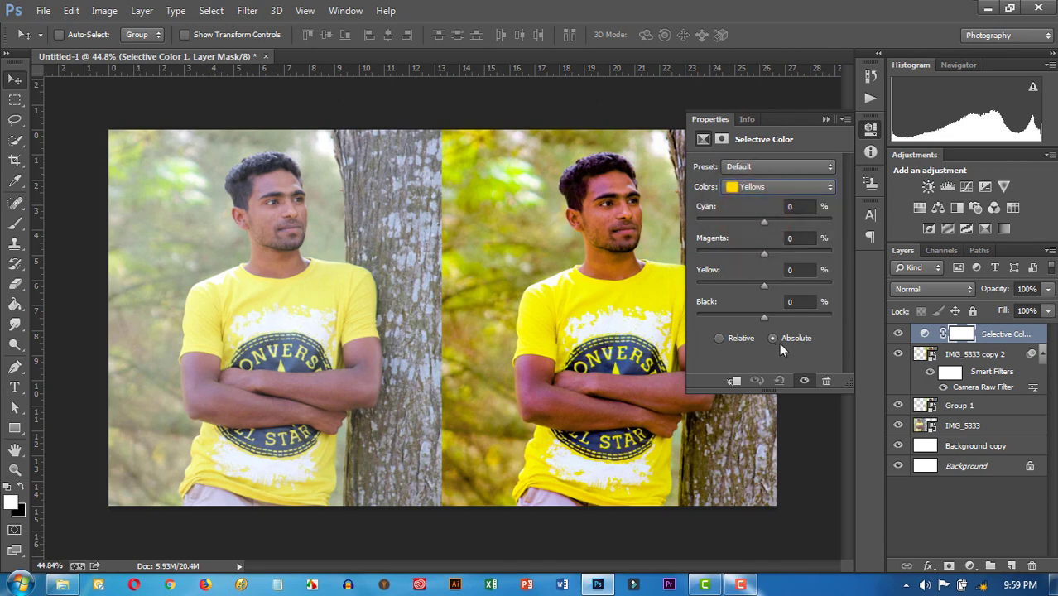
click(776, 337)
drag(762, 284, 753, 286)
alt+click(985, 343)
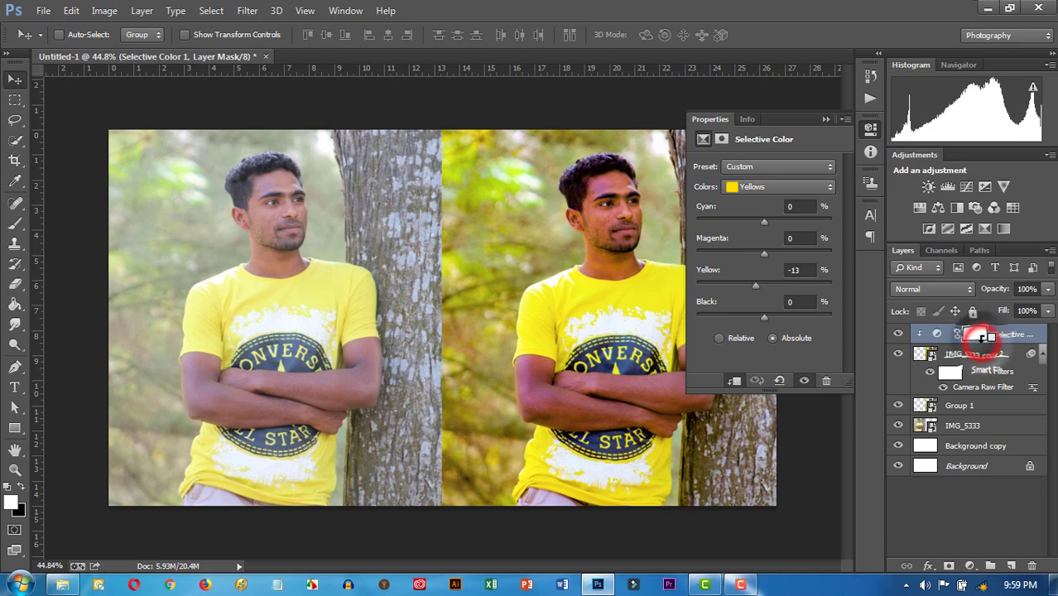
click(820, 120)
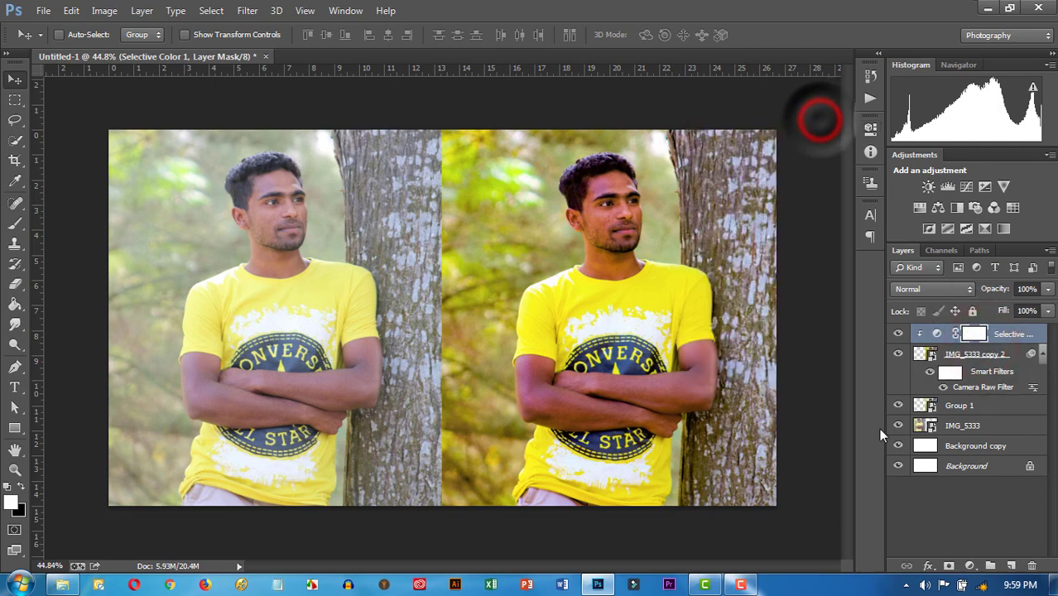
Step: Add a clipped Color Balance layer with midtones Cyan–Red -15 and Yellow–Blue +16
click(971, 566)
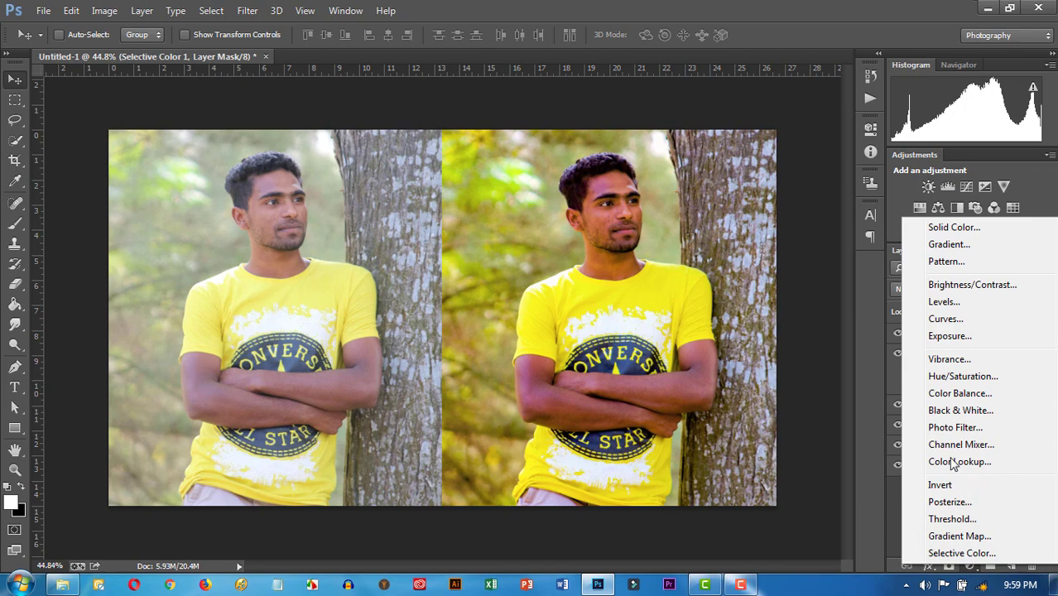
click(958, 394)
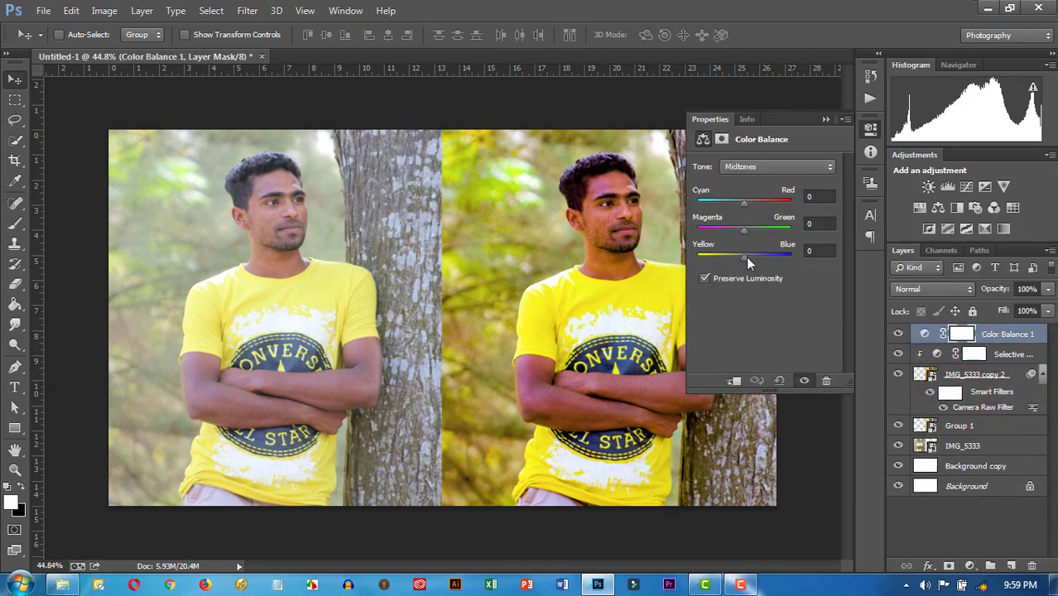
drag(746, 257, 750, 257)
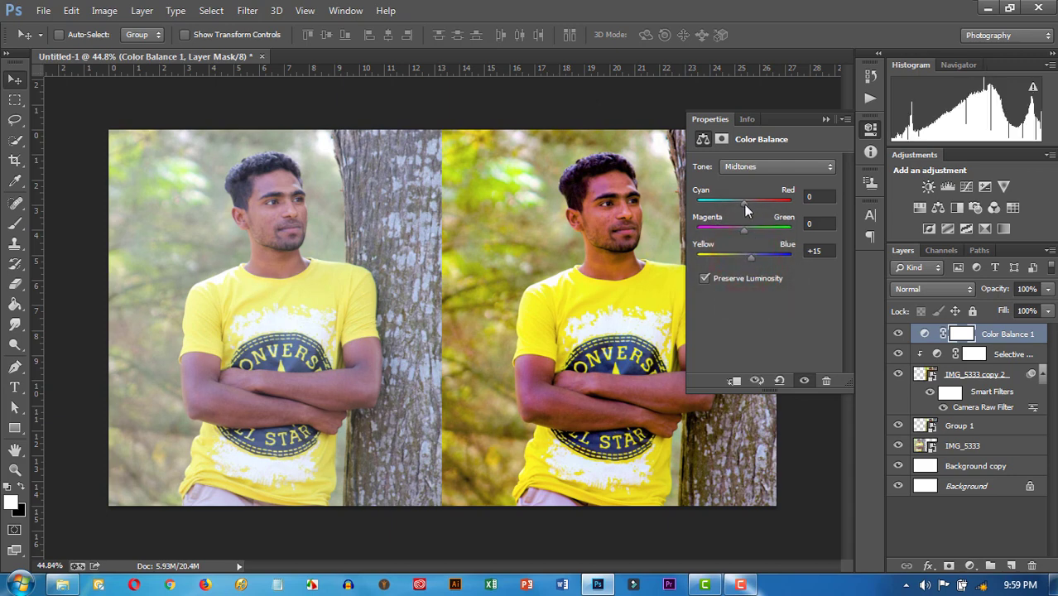
drag(745, 204, 734, 202)
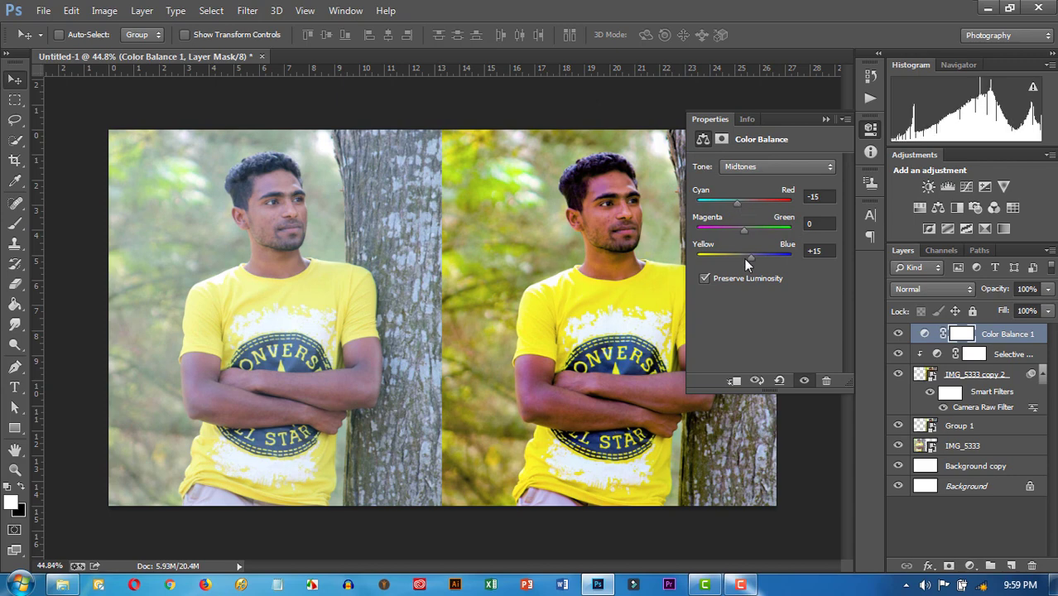
drag(748, 257, 753, 257)
key(alt)
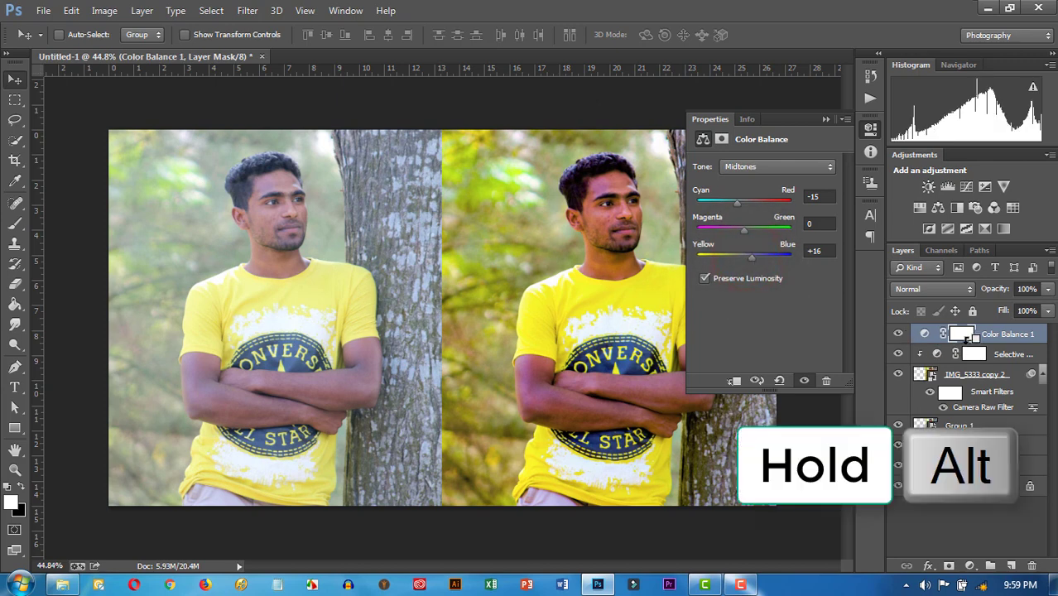
alt+click(984, 339)
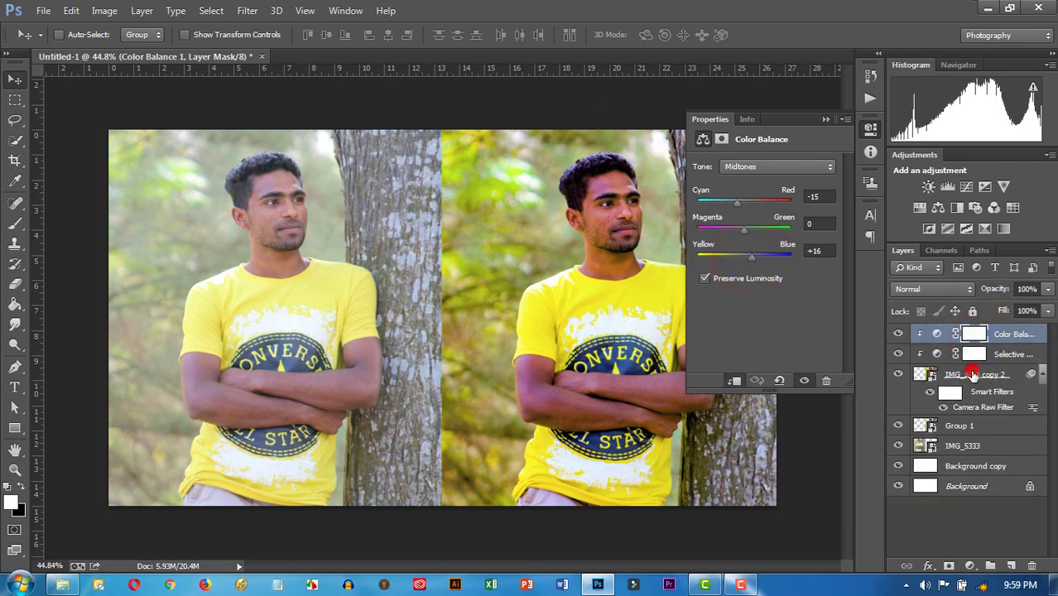
shift+click(974, 375)
Step: Group the photo and its two adjustments into Group 2, toggling it to compare
key(ctrl+g)
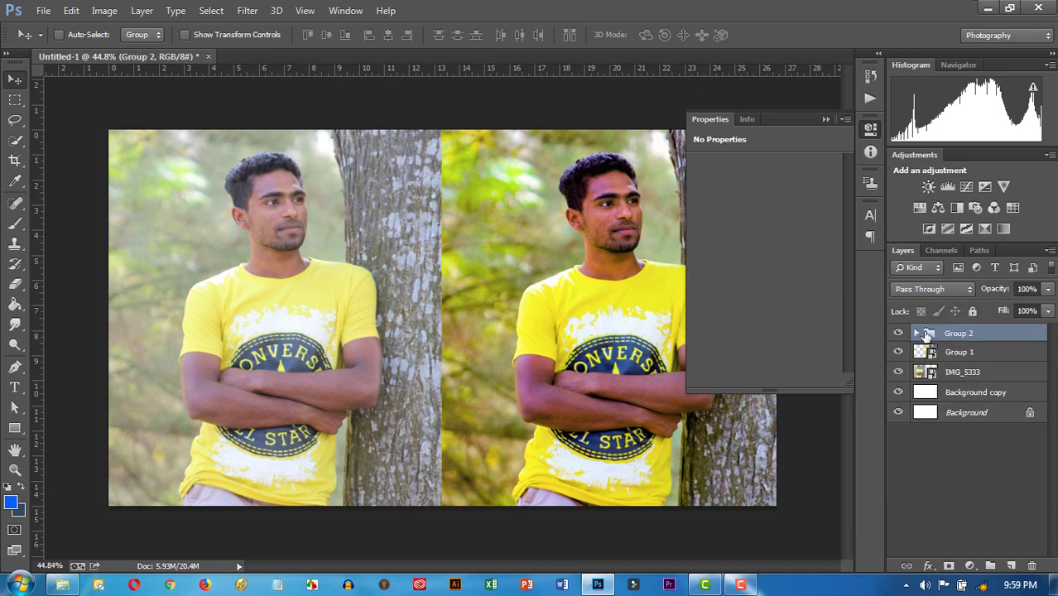
click(898, 334)
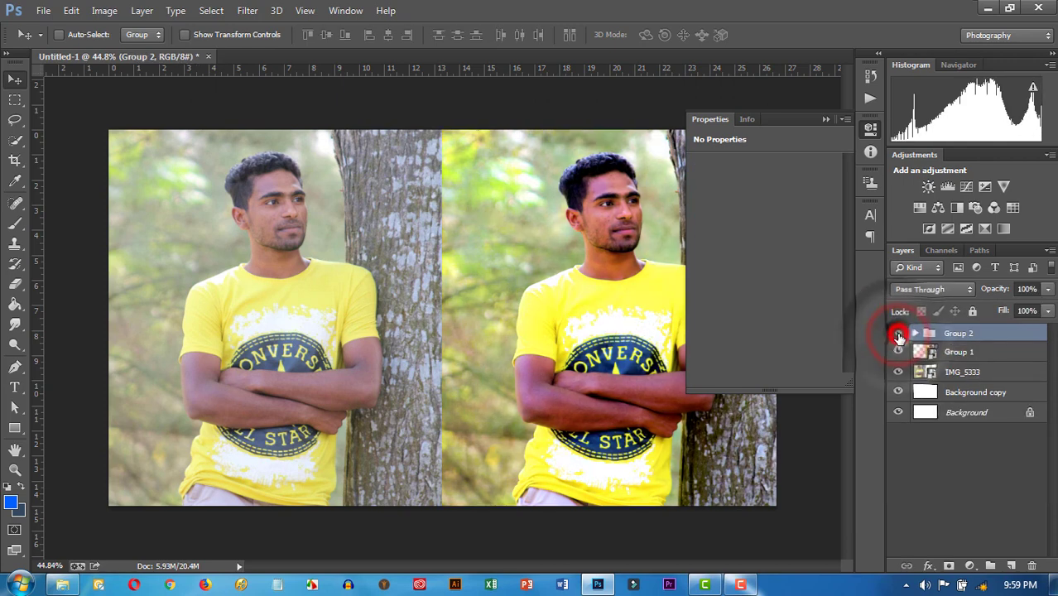
click(898, 334)
click(899, 334)
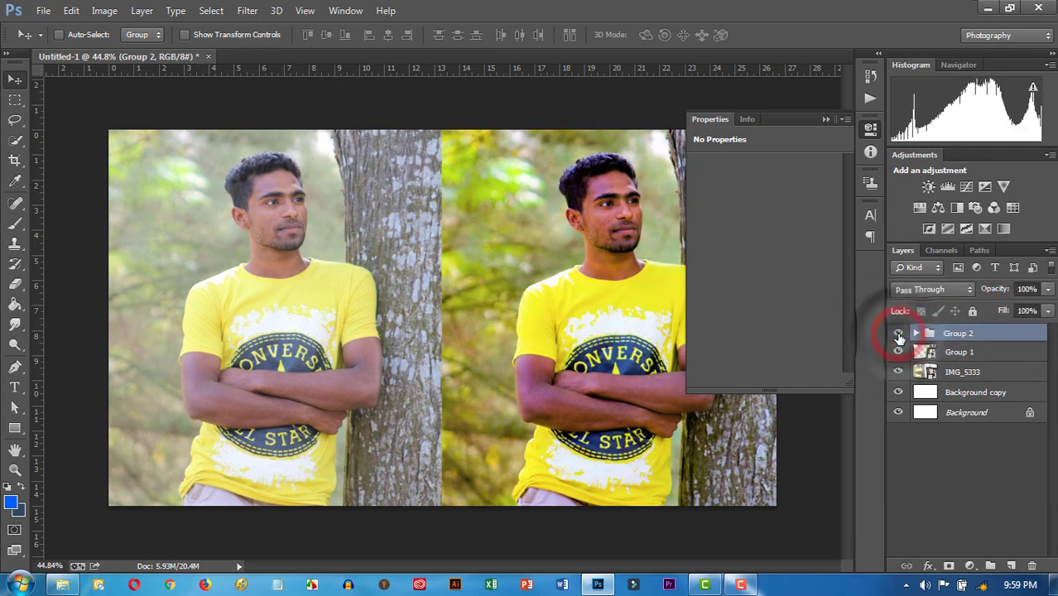
click(826, 119)
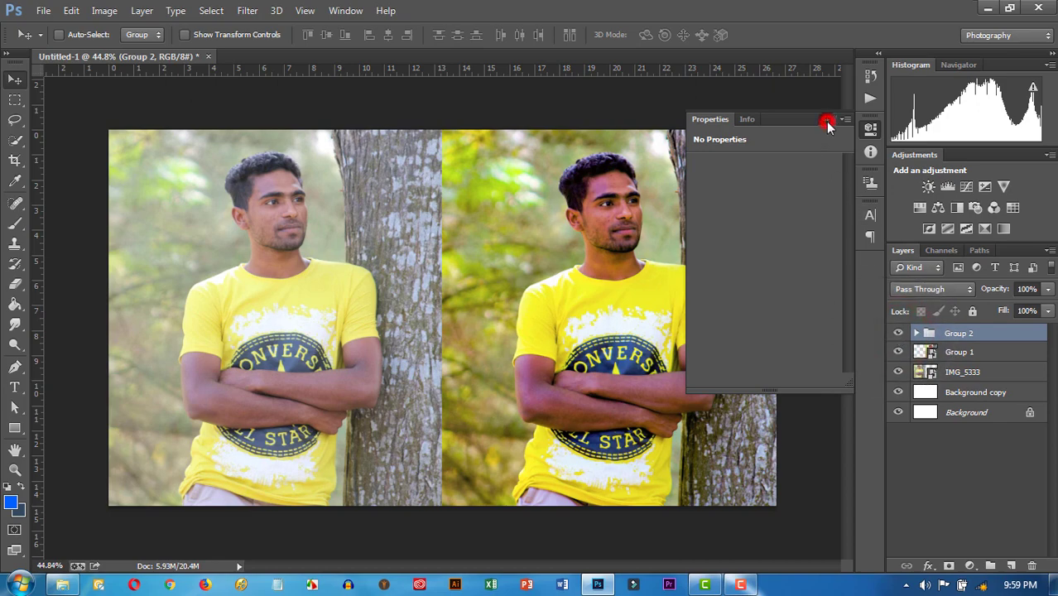
Step: Check Group 2 before and after once more, then convert it to a smart object
scroll(633, 241, up, 1)
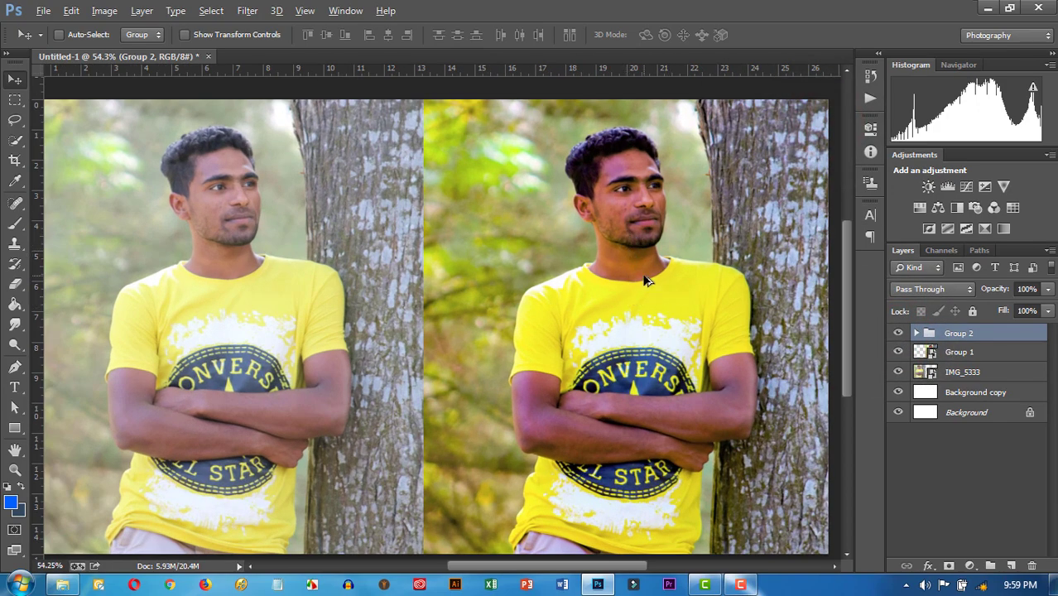
click(899, 338)
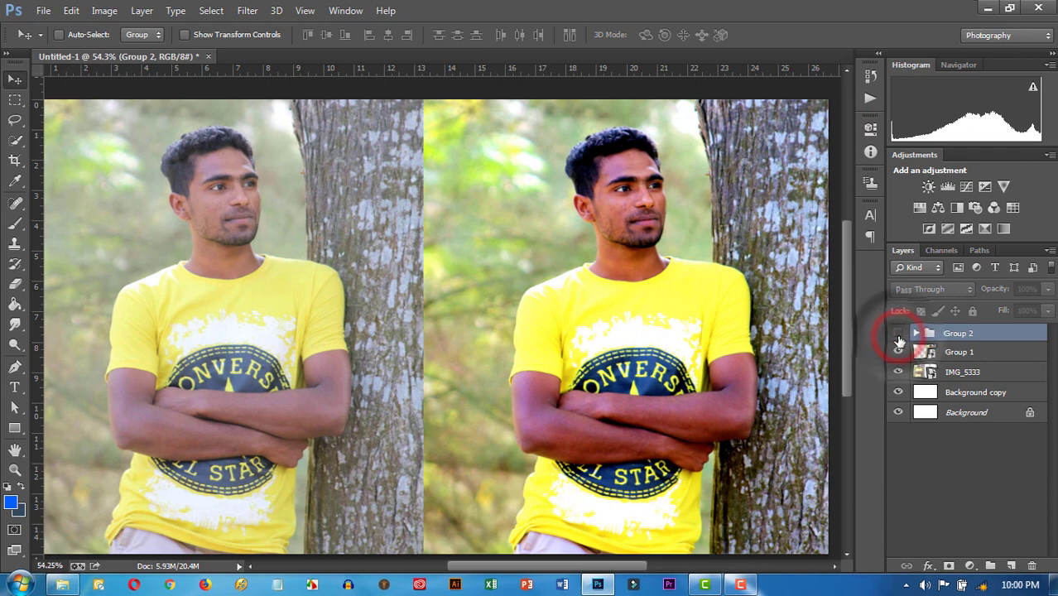
click(899, 338)
click(899, 338)
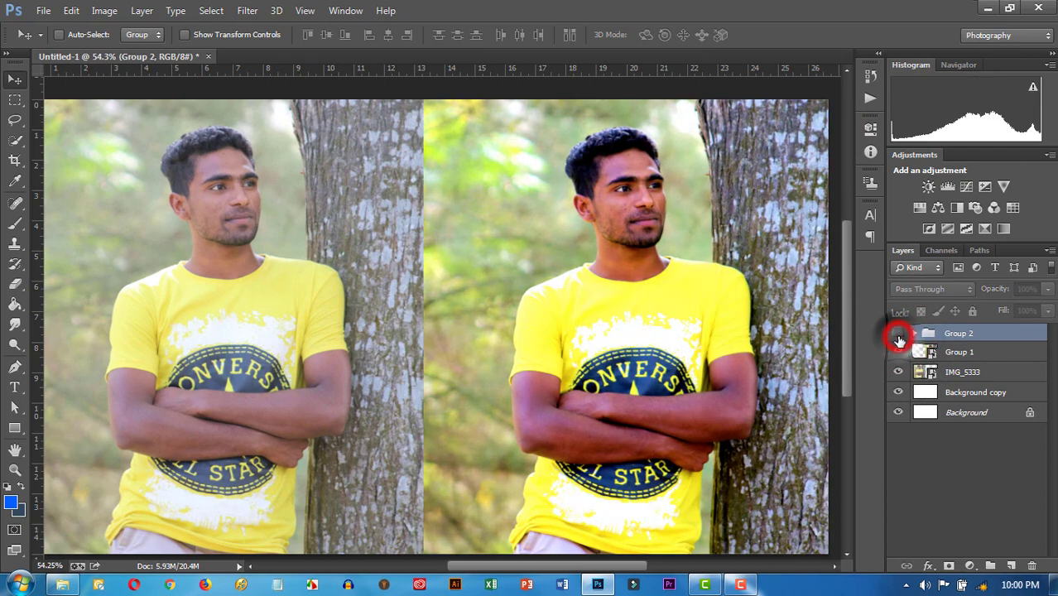
scroll(648, 348, down, 2)
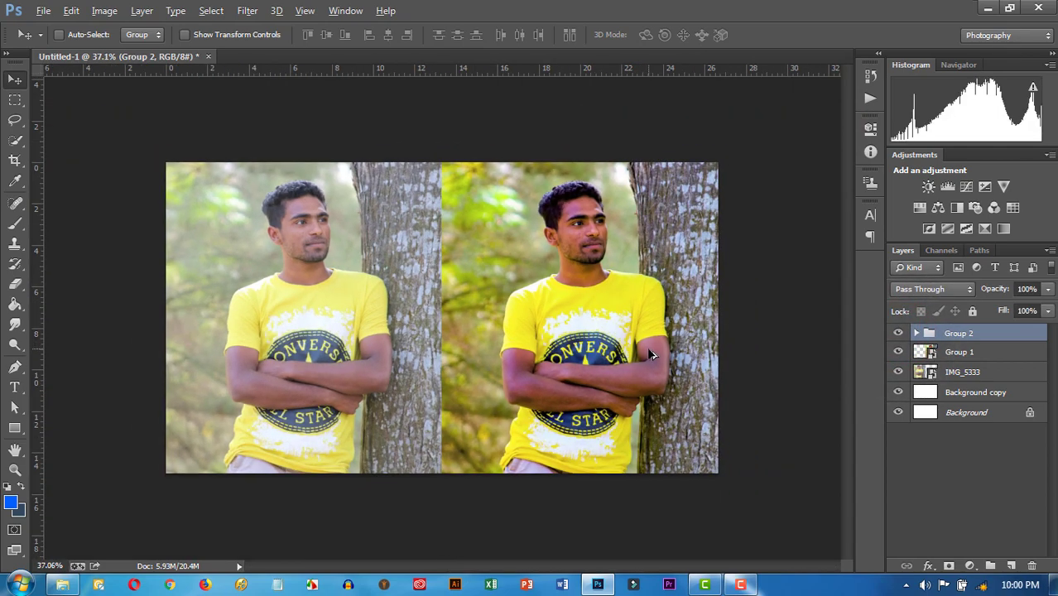
scroll(650, 354, up, 1)
scroll(693, 346, up, 1)
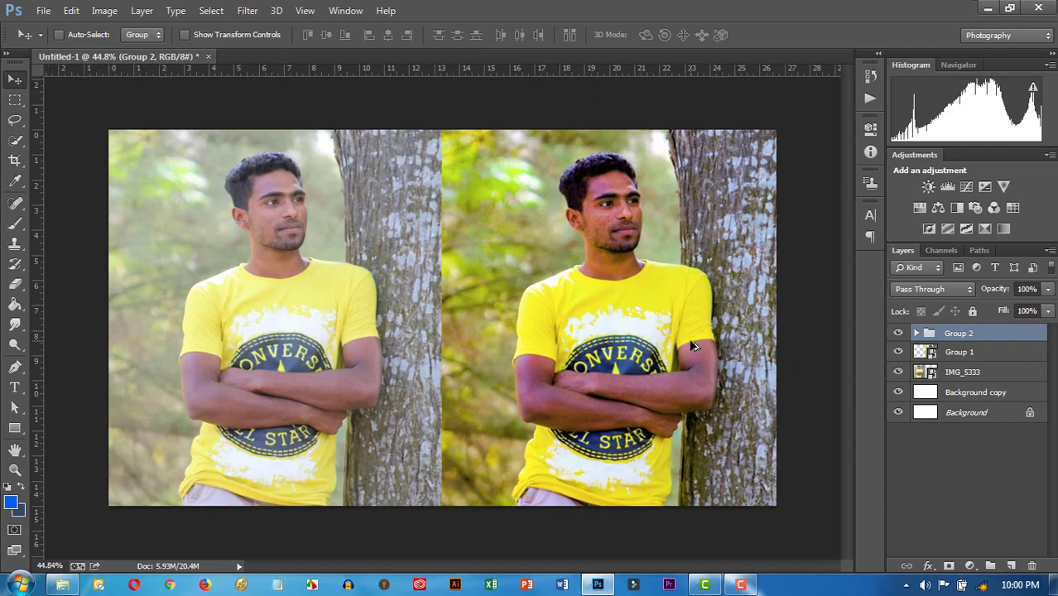
right_click(967, 335)
click(867, 232)
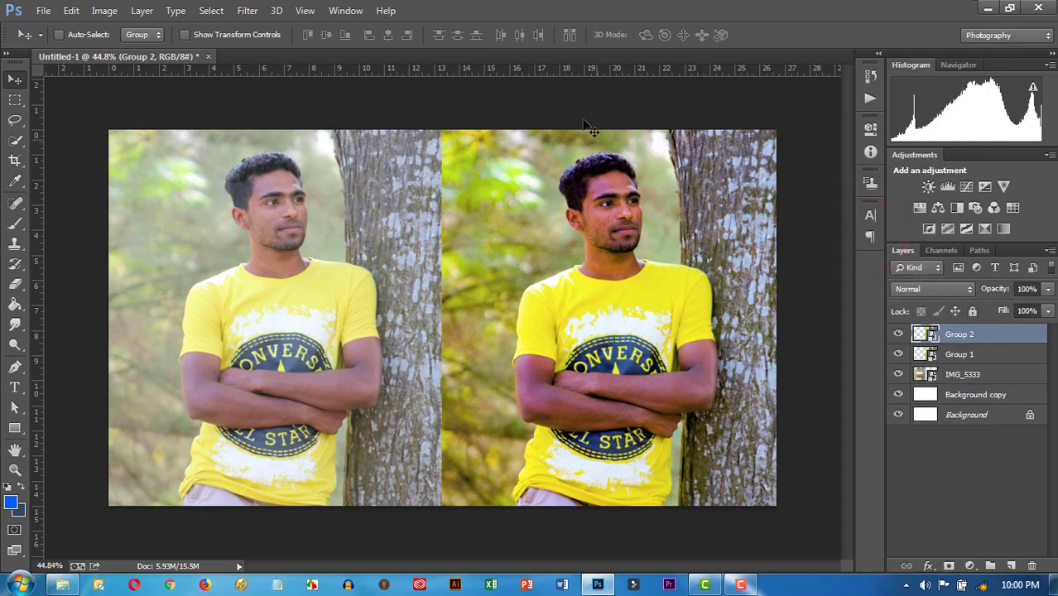
Step: Apply a Lighting Effects point light centred on the right-hand man's upper chest
click(248, 10)
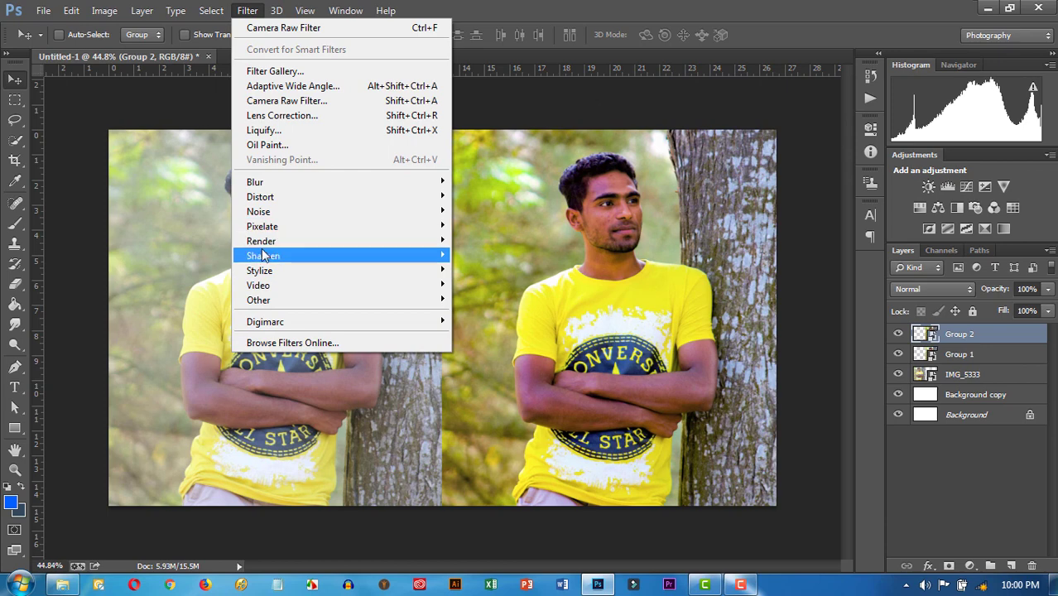
mouse_move(261, 241)
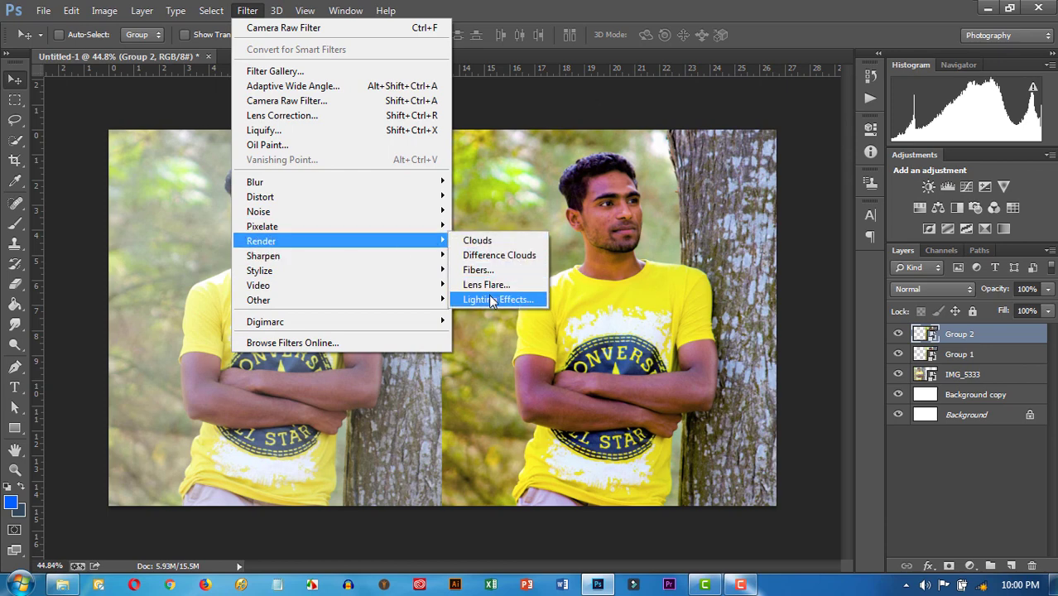
click(497, 299)
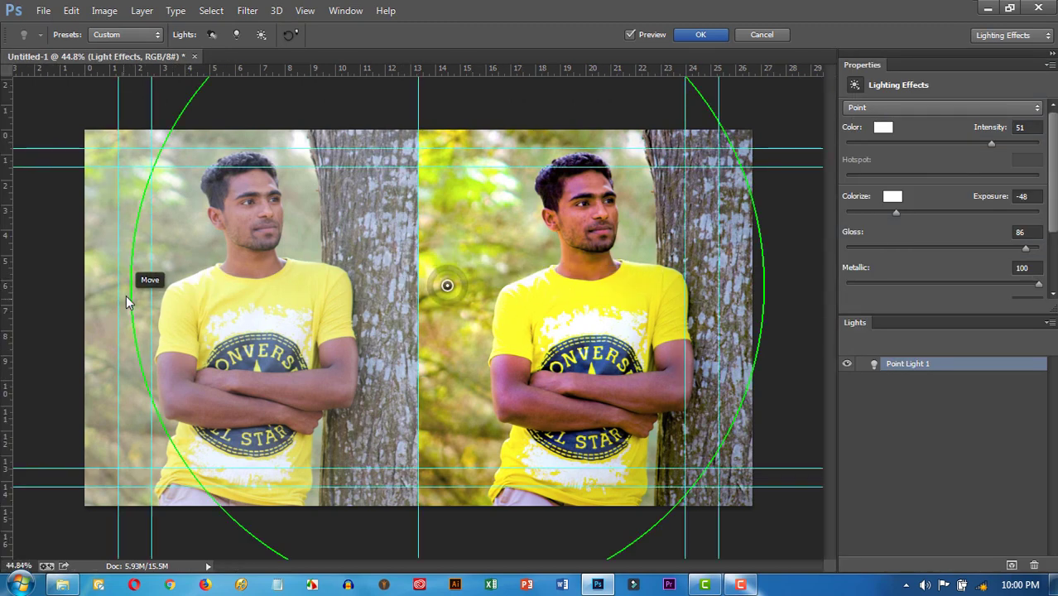
drag(133, 290, 307, 304)
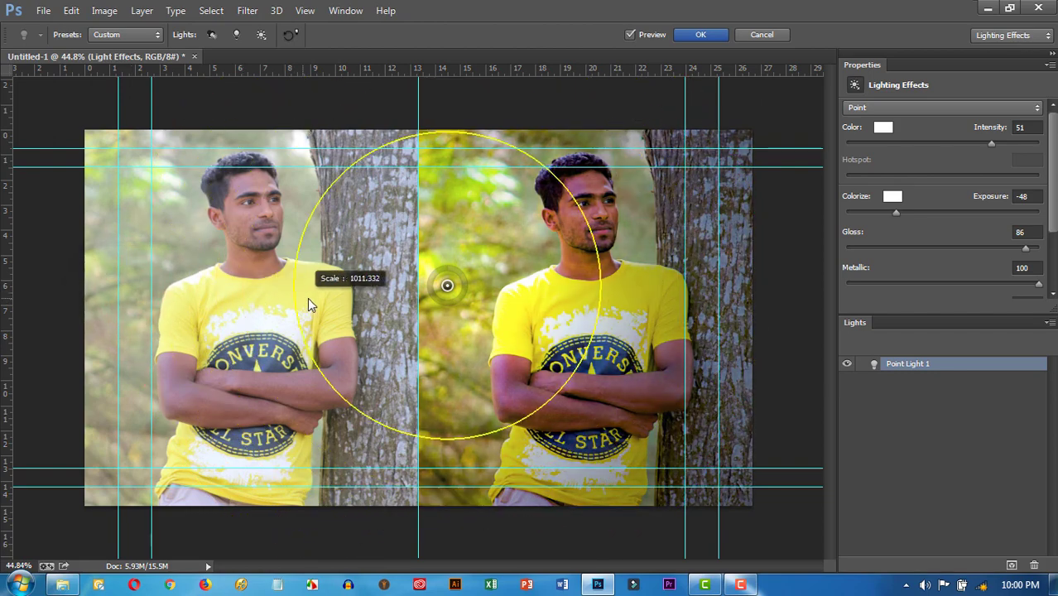
drag(307, 305, 322, 303)
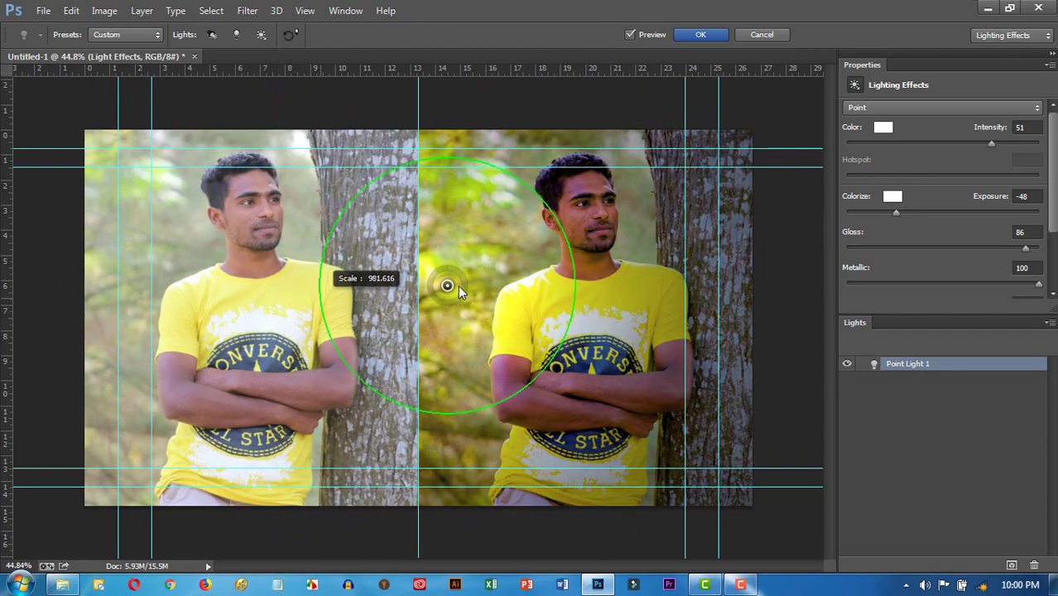
mouse_move(448, 287)
mouse_down()
mouse_move(568, 260)
mouse_move(601, 236)
mouse_move(594, 256)
mouse_move(598, 233)
mouse_move(591, 264)
mouse_up()
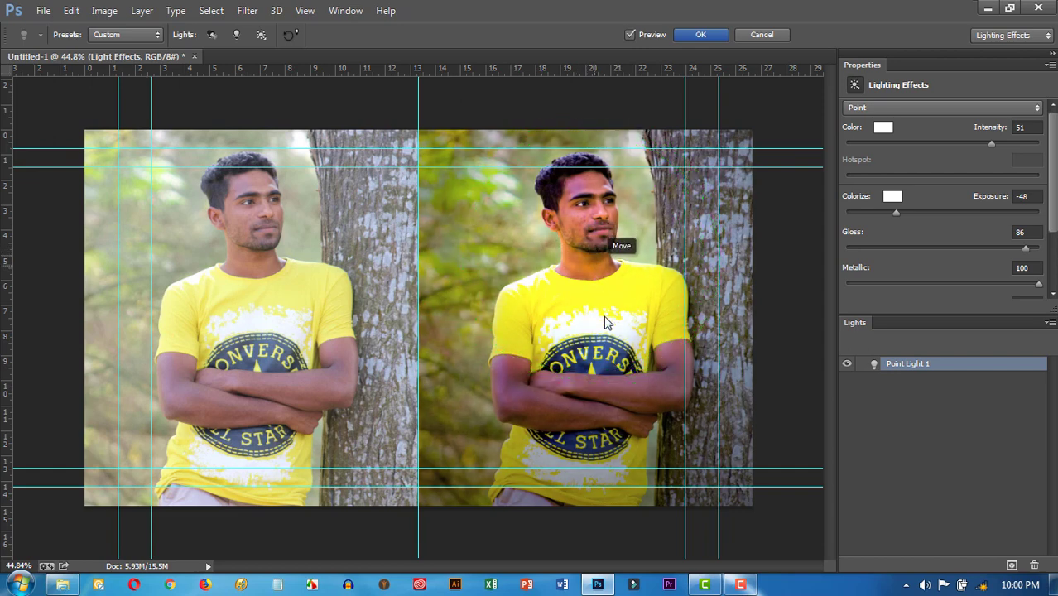
mouse_move(595, 388)
mouse_down()
mouse_move(601, 422)
mouse_move(602, 355)
mouse_up()
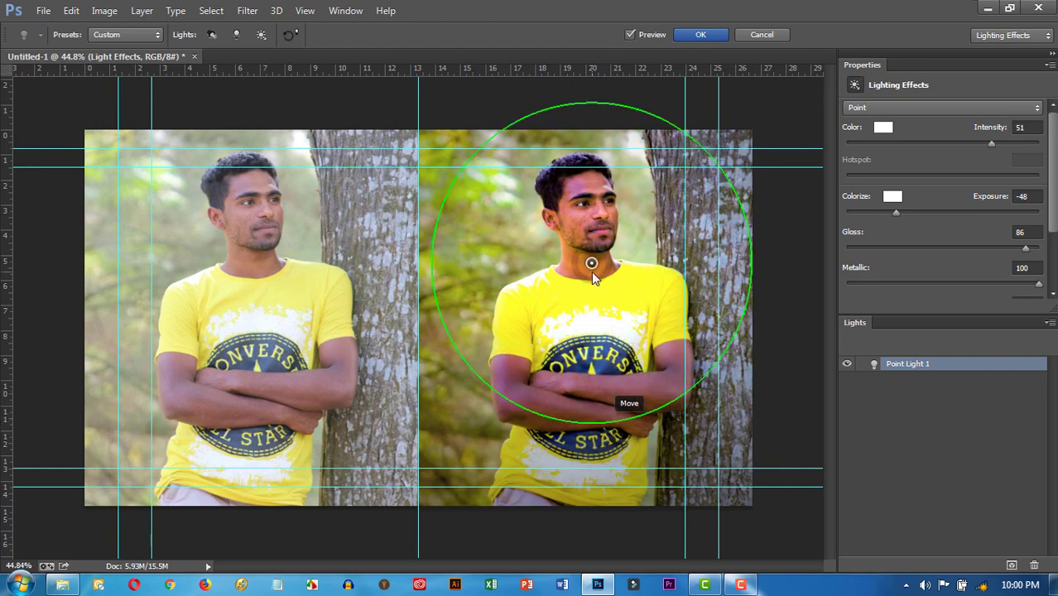
mouse_move(592, 262)
mouse_down()
mouse_move(581, 280)
mouse_move(598, 295)
mouse_up()
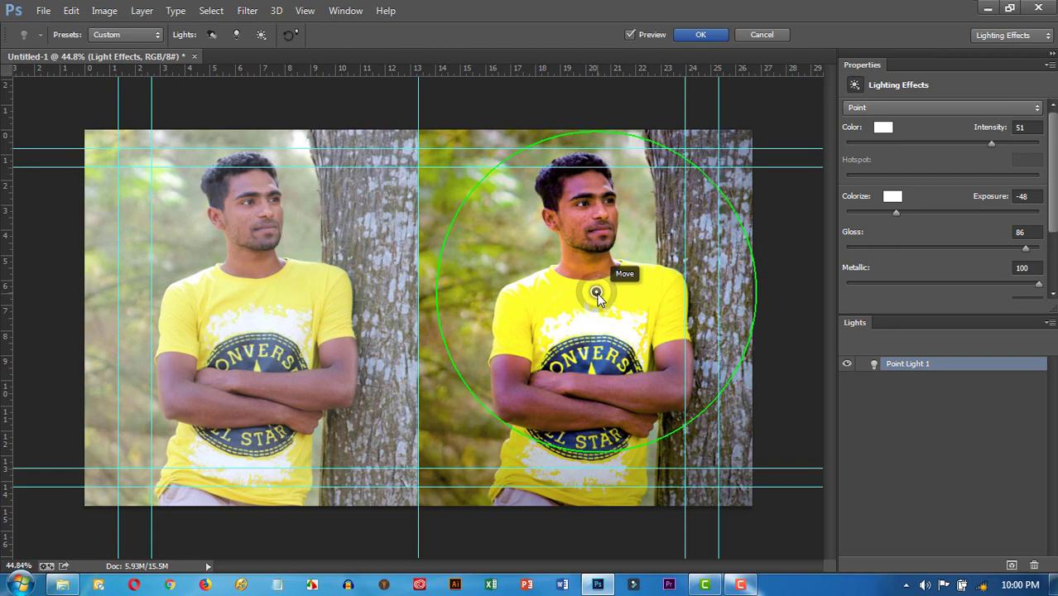
drag(598, 296, 601, 295)
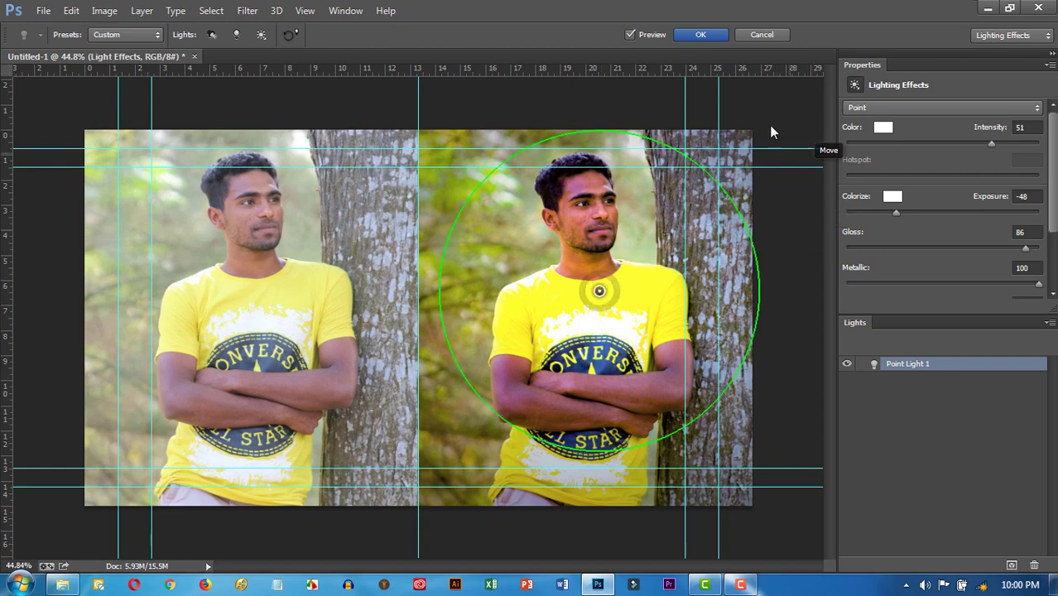
click(721, 37)
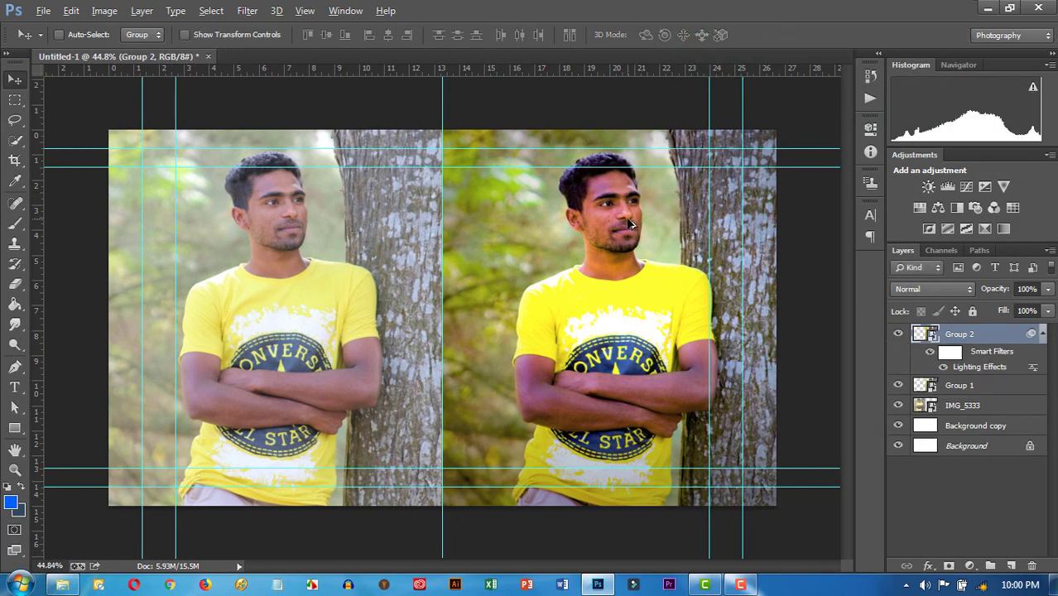
Step: Collapse Group 2's smart filters and toggle its visibility to check the lighting
scroll(627, 220, up, 2)
scroll(628, 220, up, 2)
scroll(654, 232, up, 1)
scroll(674, 253, up, 1)
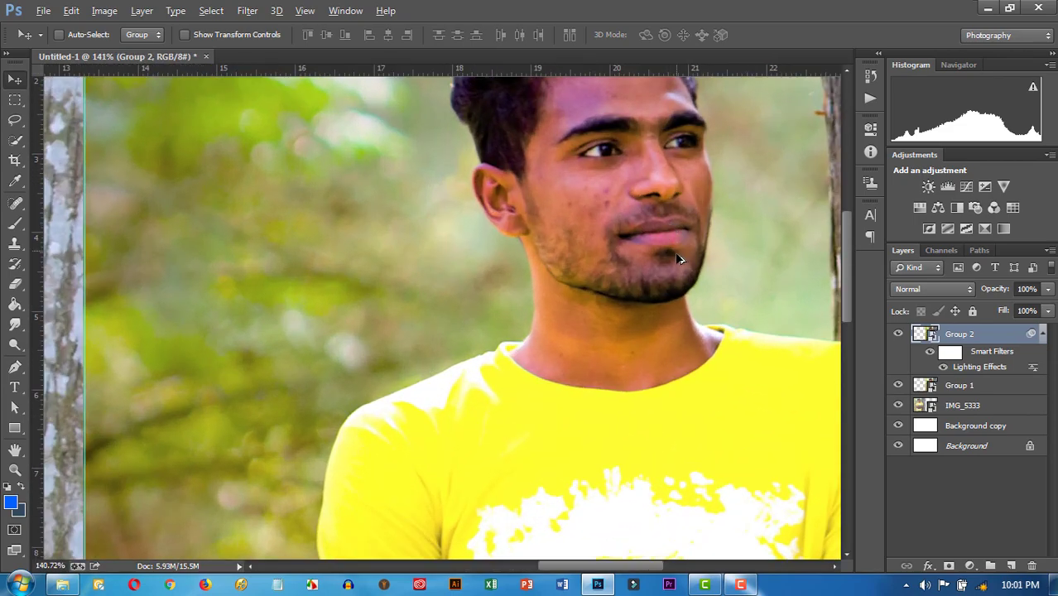
scroll(677, 259, down, 1)
scroll(678, 259, down, 2)
scroll(645, 313, down, 1)
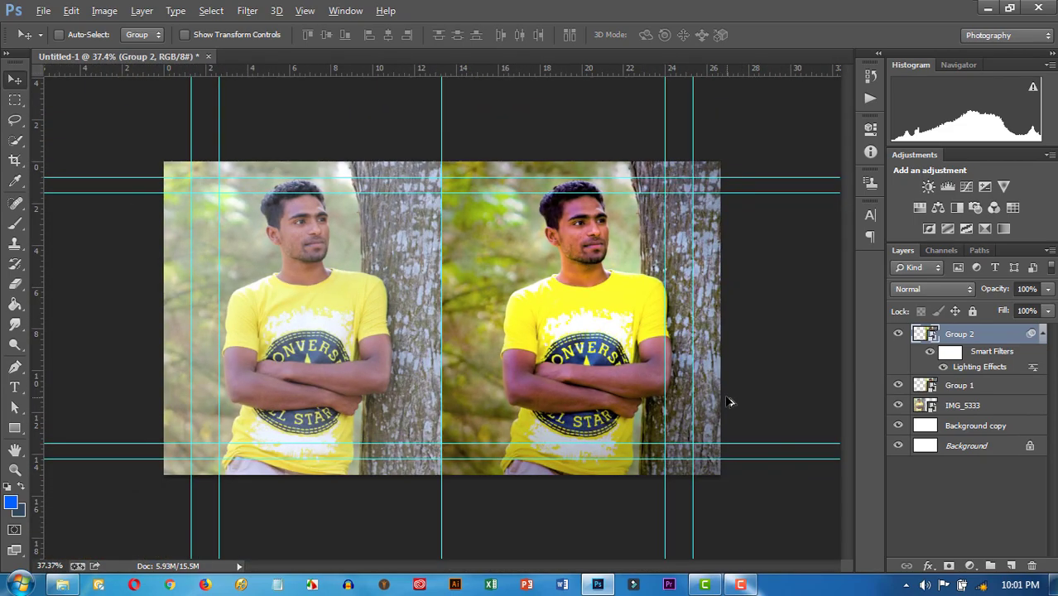
scroll(729, 402, up, 1)
scroll(688, 303, up, 1)
scroll(687, 303, up, 1)
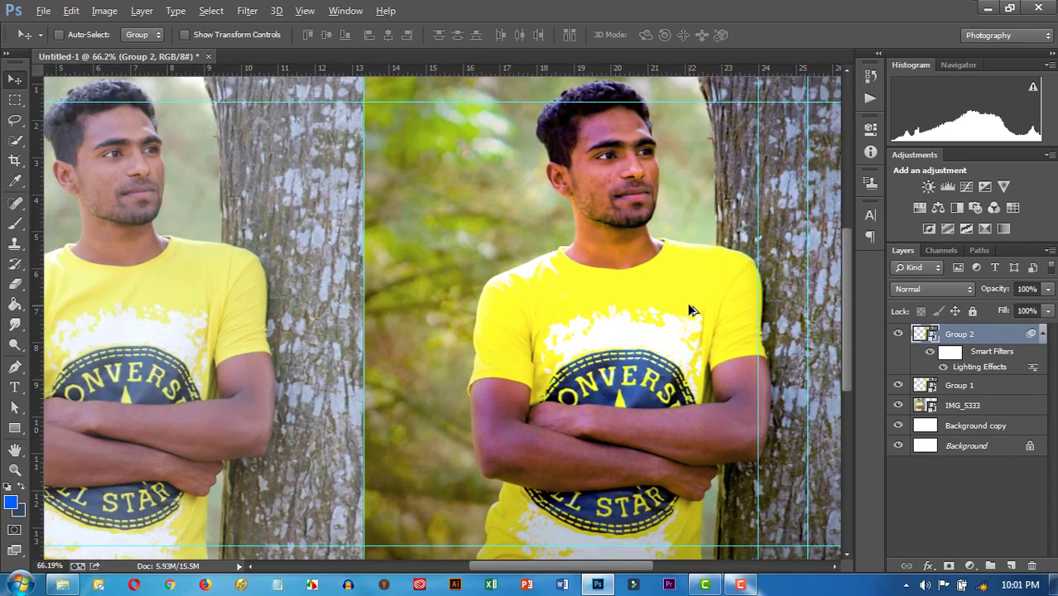
drag(702, 305, 628, 317)
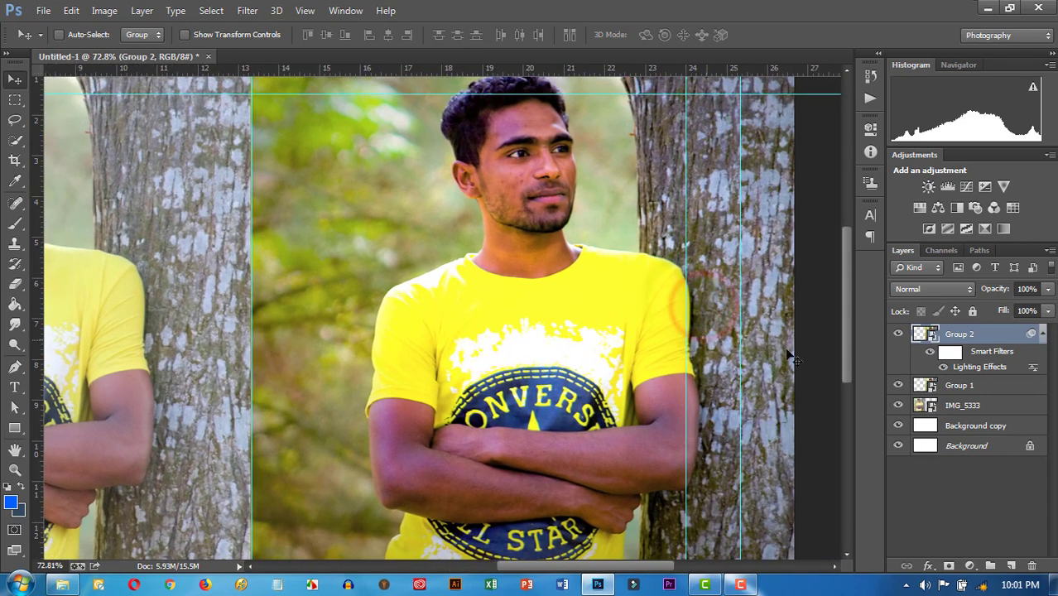
click(1042, 334)
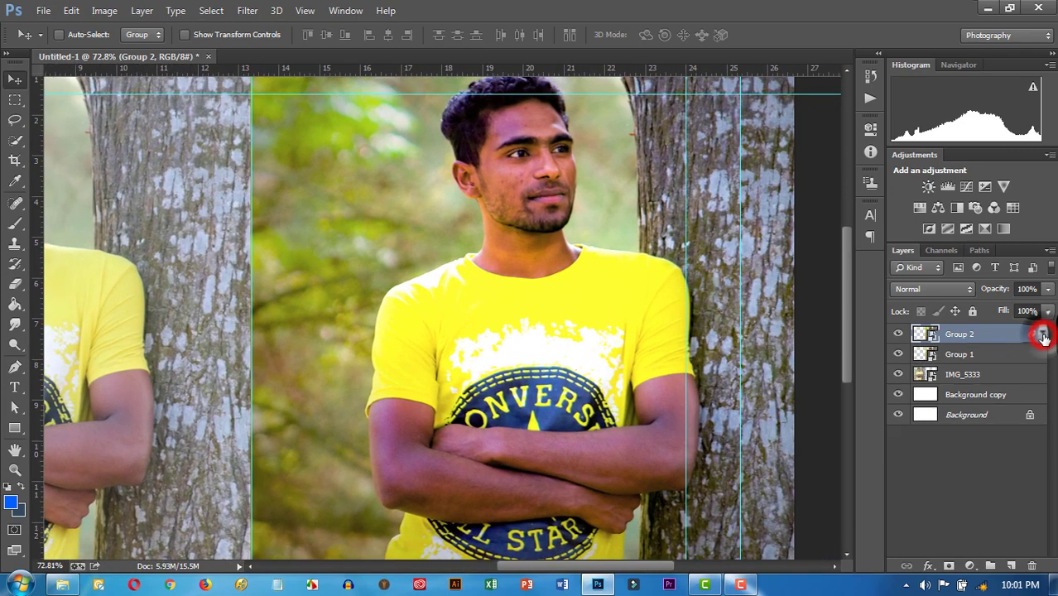
click(896, 333)
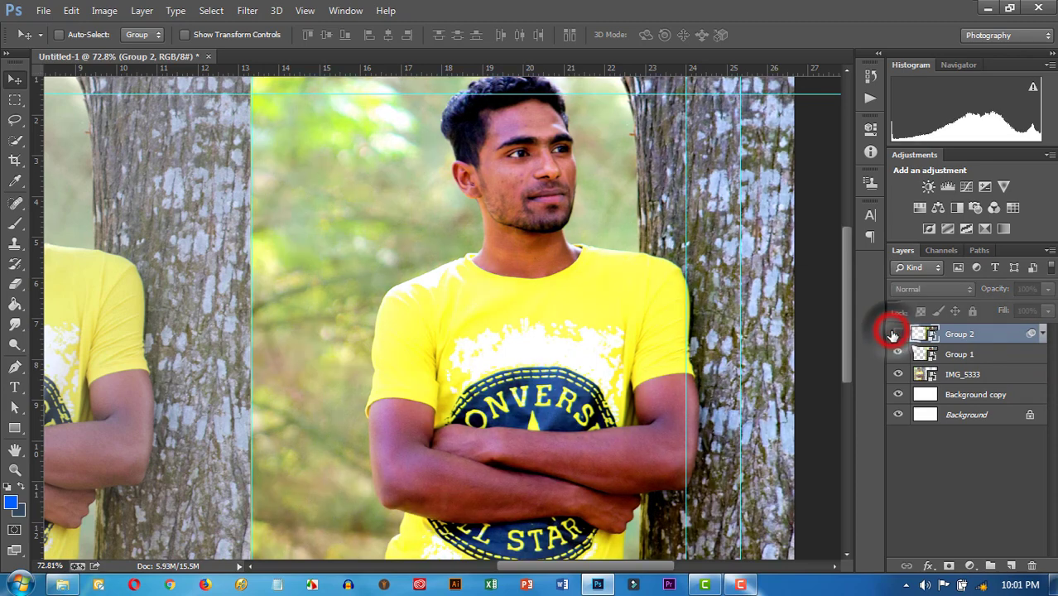
click(897, 333)
Step: Rasterize Group 2 into a plain pixel layer and compare it with the original
scroll(601, 327, down, 2)
scroll(613, 315, up, 1)
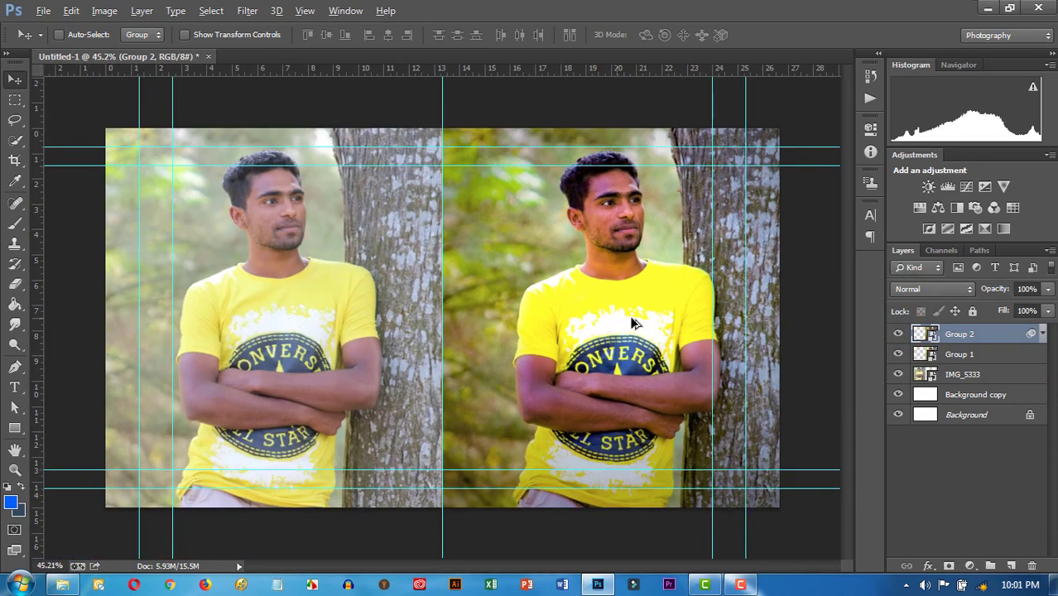
scroll(670, 303, up, 1)
scroll(716, 290, up, 1)
scroll(722, 278, up, 1)
scroll(721, 279, up, 1)
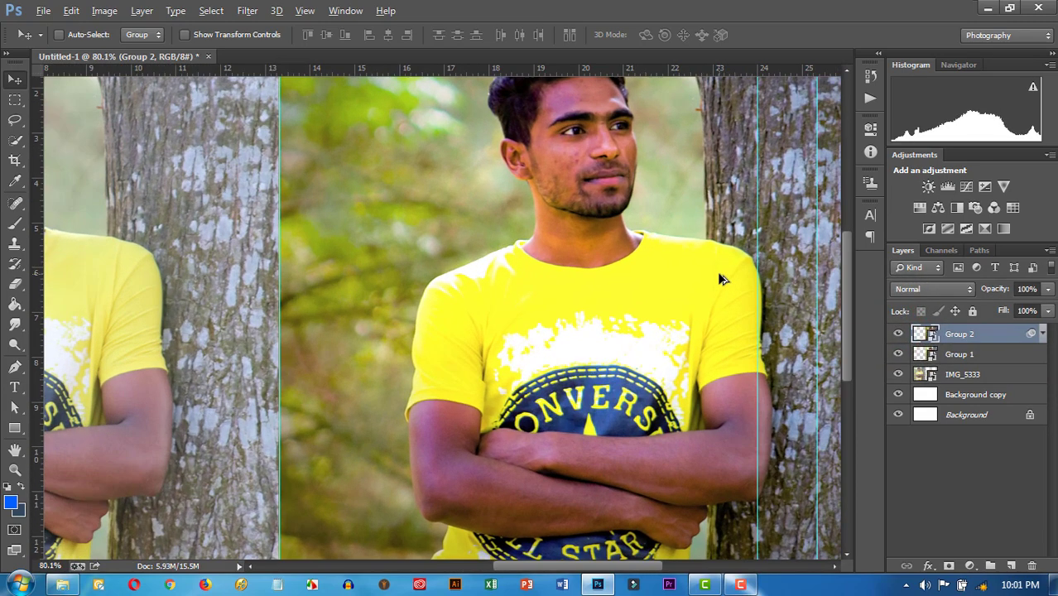
scroll(737, 290, up, 2)
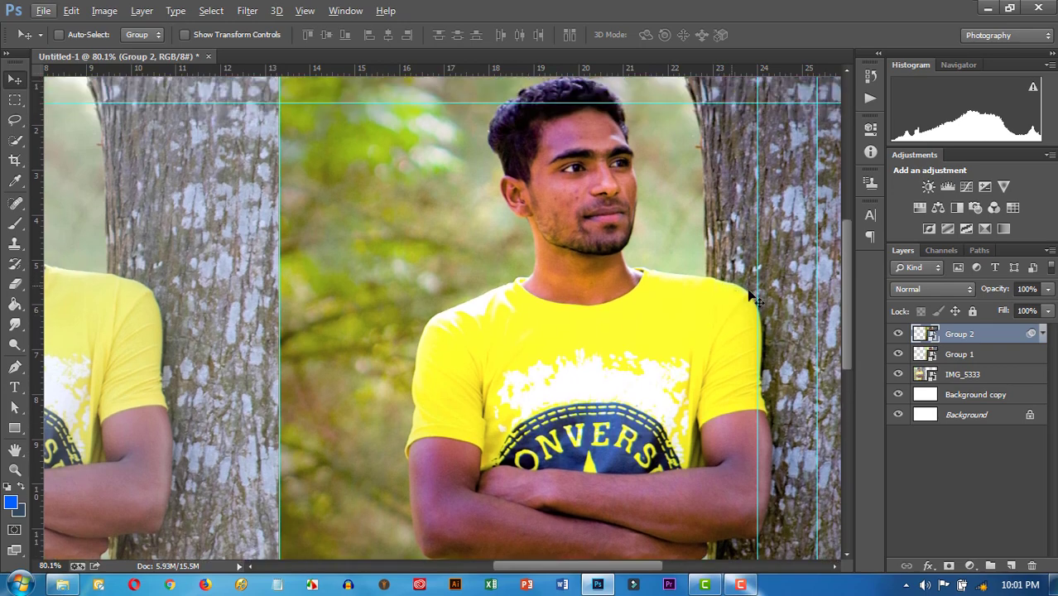
right_click(962, 334)
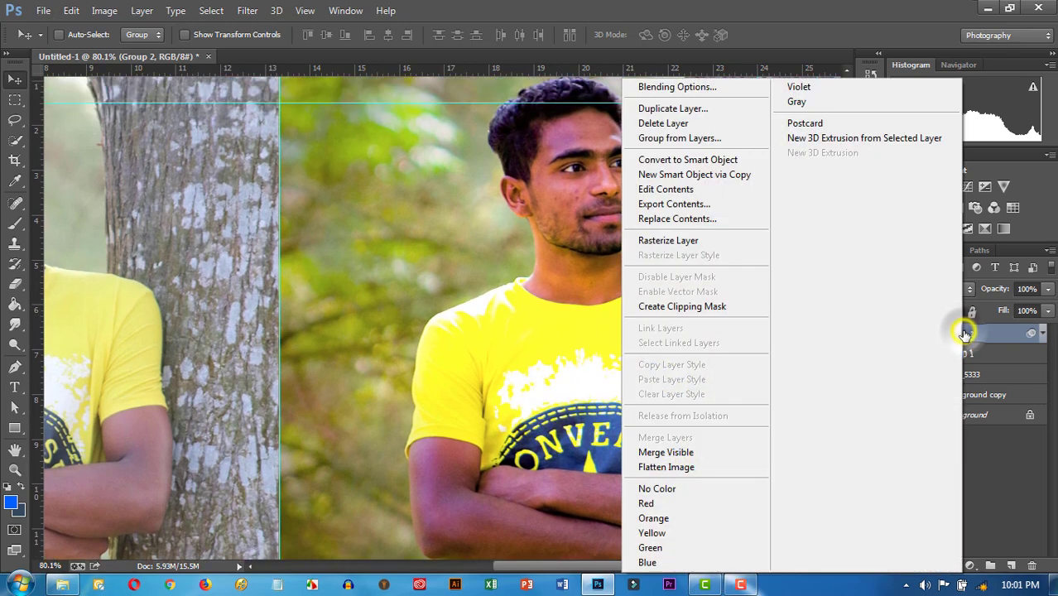
click(676, 242)
scroll(615, 265, down, 2)
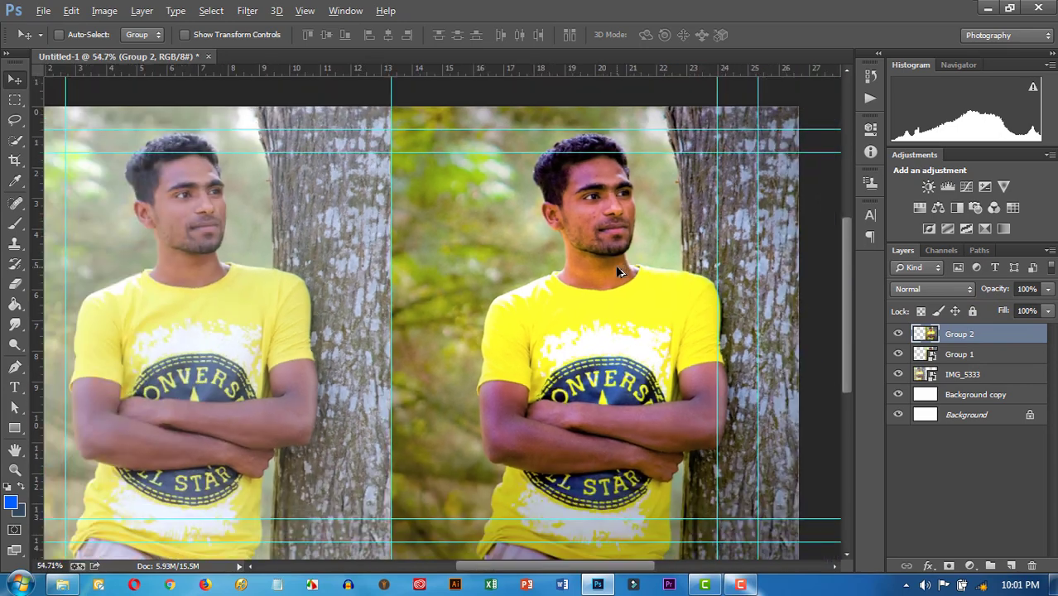
scroll(617, 271, down, 1)
click(898, 334)
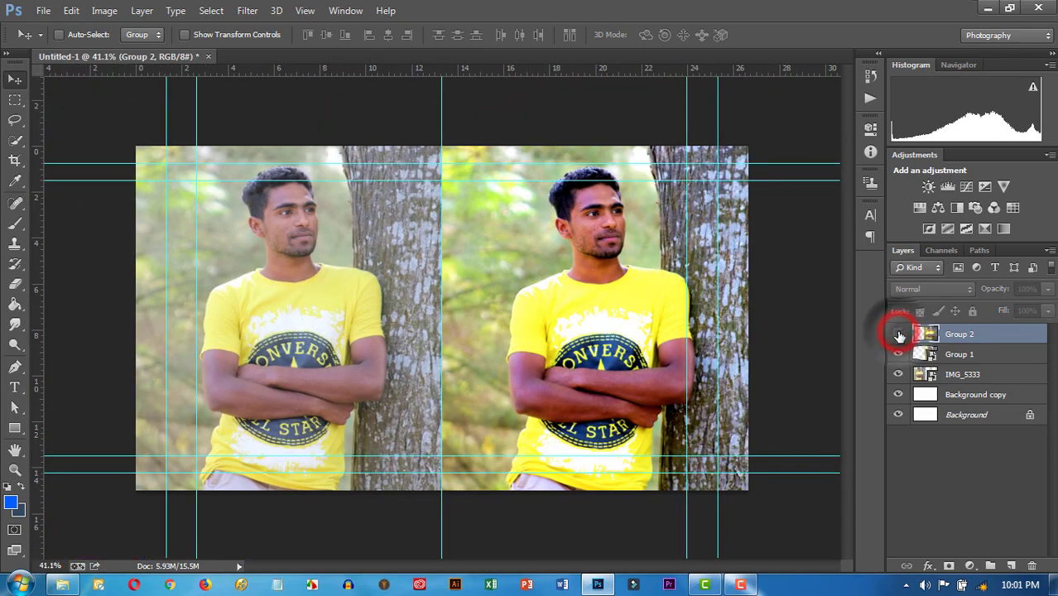
Step: Set up the Eraser with a soft round brush at 19% opacity
click(15, 284)
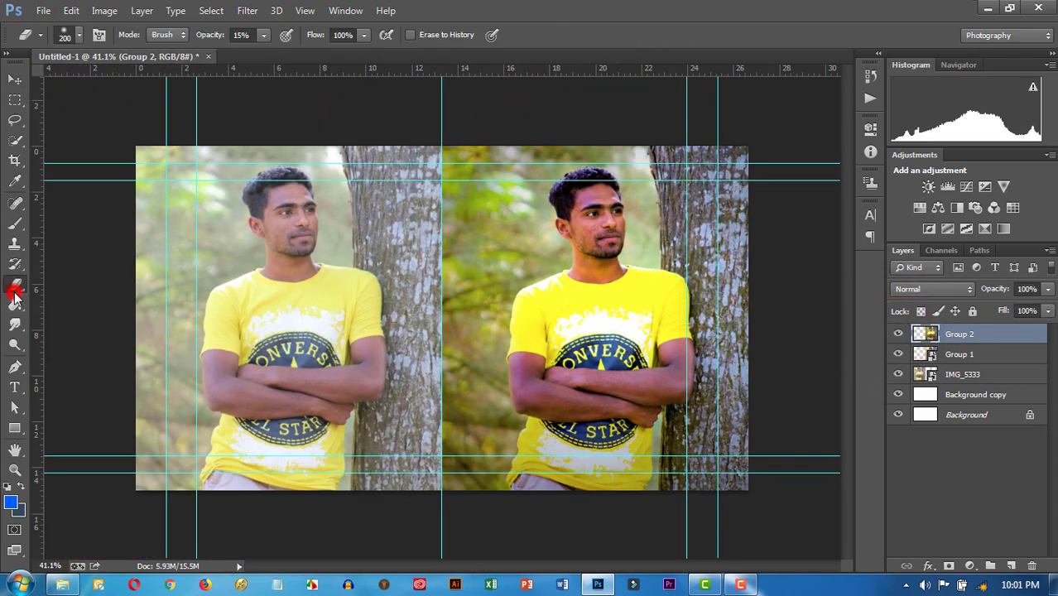
right_click(410, 270)
click(433, 378)
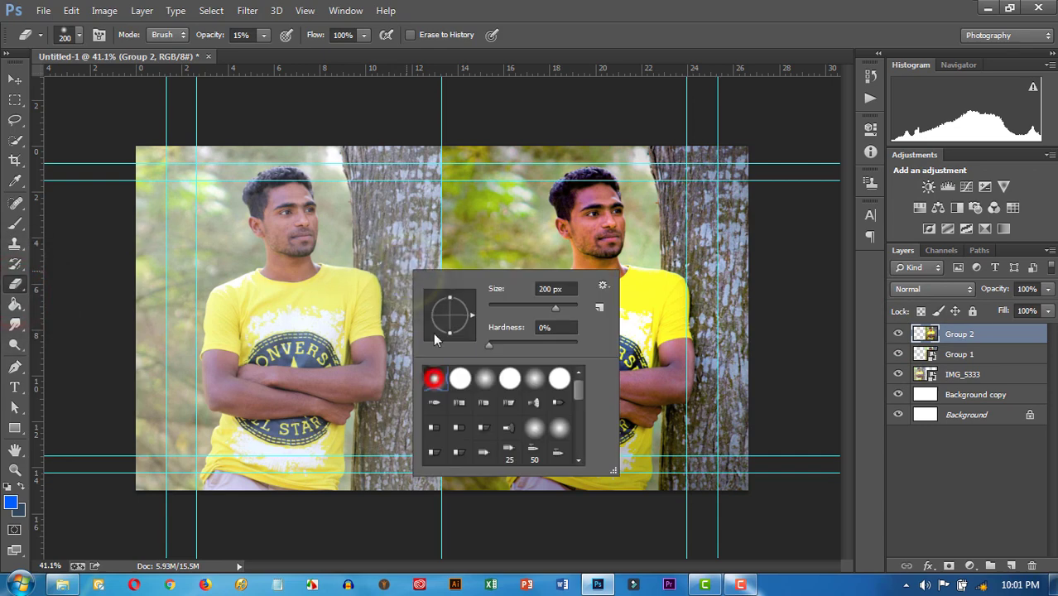
click(262, 36)
drag(256, 50, 265, 53)
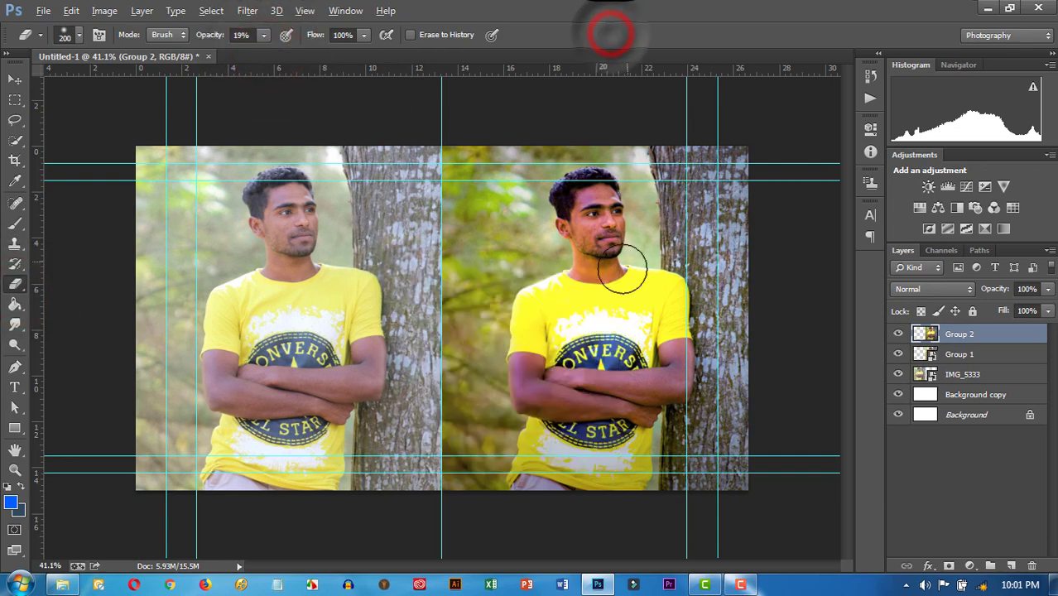
Step: Erase the over-bright lighting effect across both of the man's shoulders
scroll(610, 307, up, 2)
scroll(609, 308, up, 2)
drag(654, 310, 571, 300)
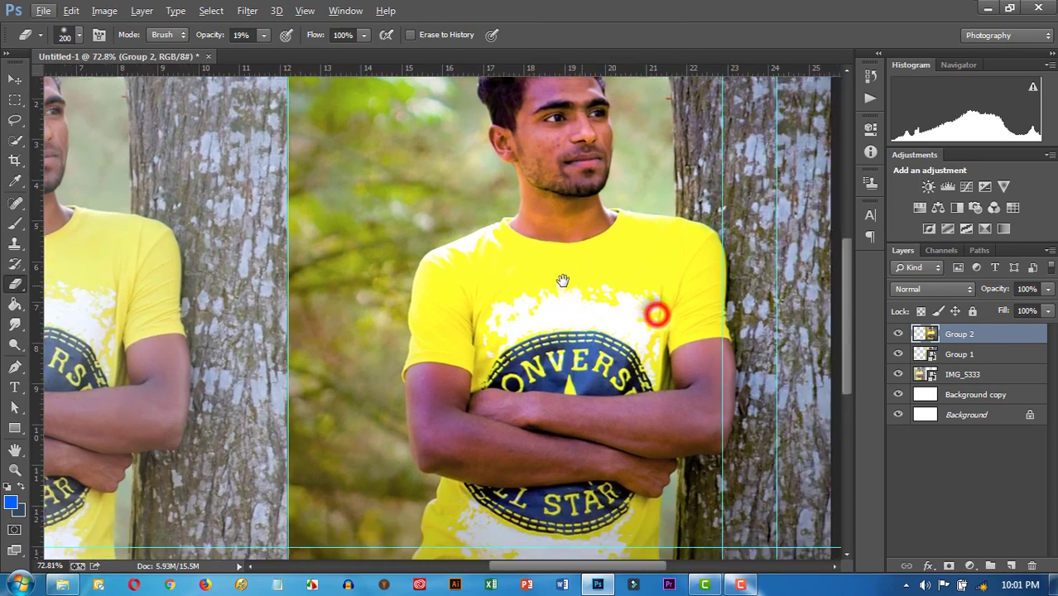
drag(456, 274, 501, 277)
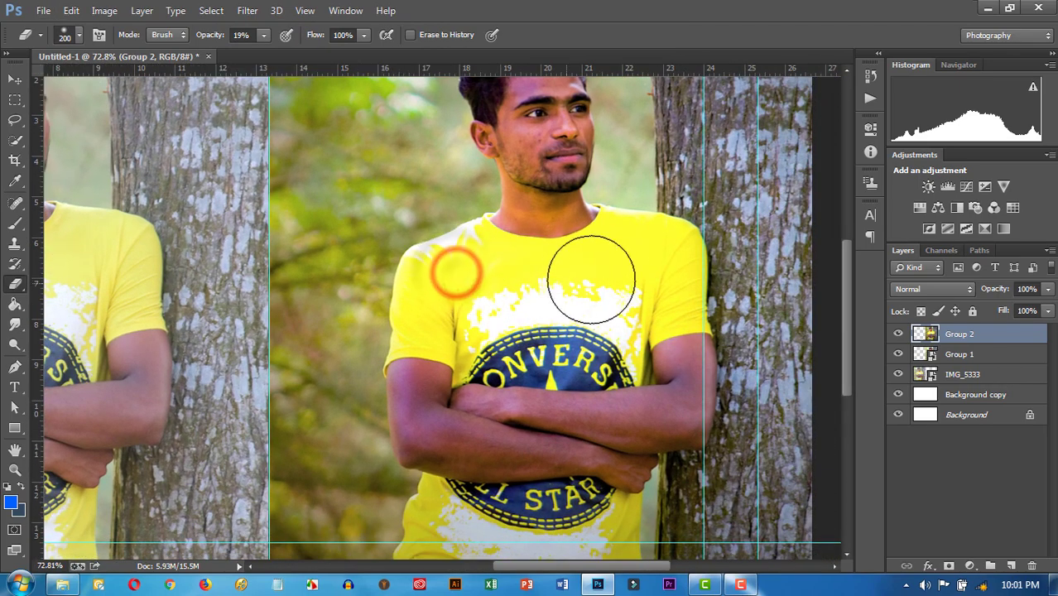
mouse_move(639, 251)
mouse_down()
mouse_move(678, 267)
mouse_move(630, 235)
mouse_up()
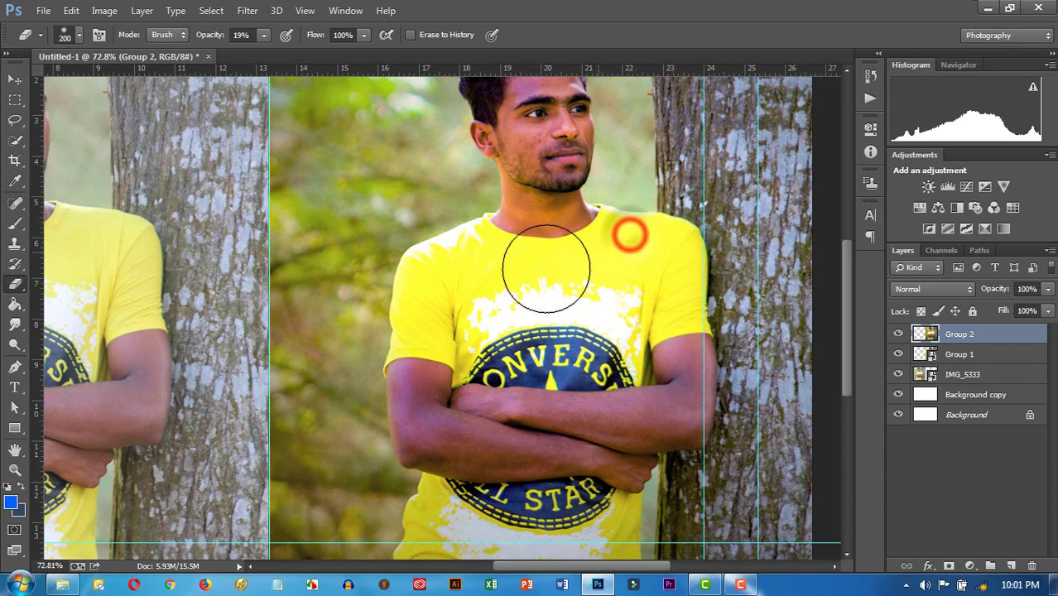
mouse_move(461, 255)
mouse_down()
mouse_move(424, 311)
mouse_move(465, 278)
mouse_up()
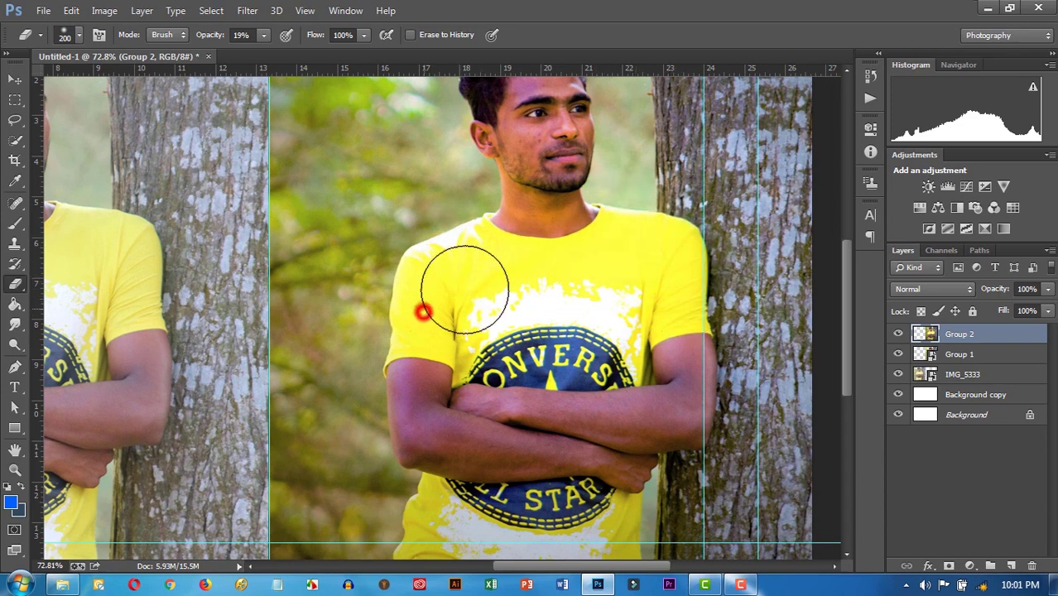
click(619, 244)
mouse_move(644, 247)
mouse_down()
mouse_move(638, 284)
mouse_move(641, 265)
mouse_up()
Step: Dab away remaining lighting on the shoulders, left sleeve and chest
click(449, 252)
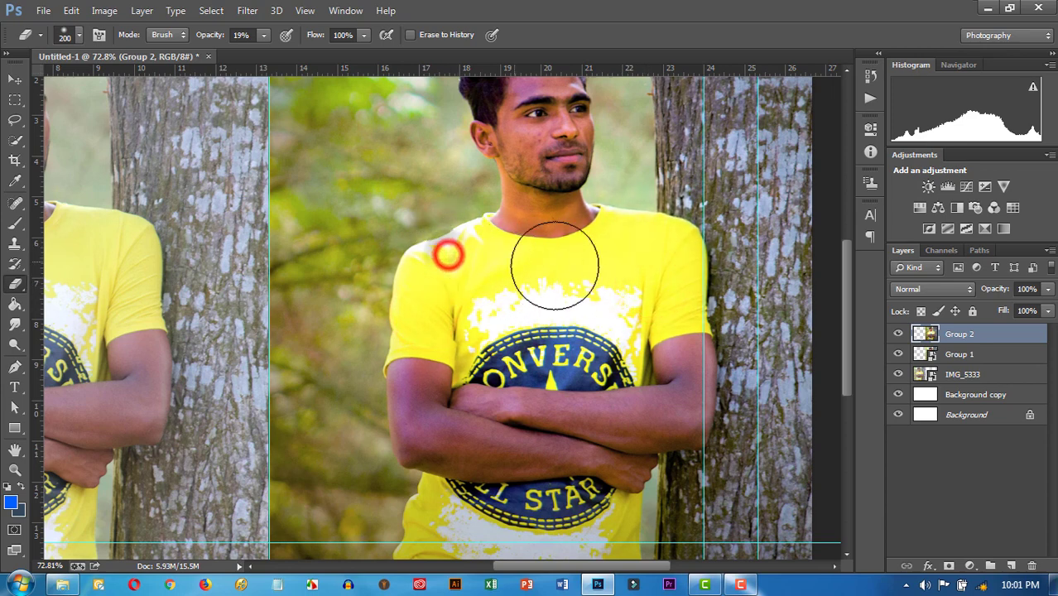
click(631, 231)
click(463, 252)
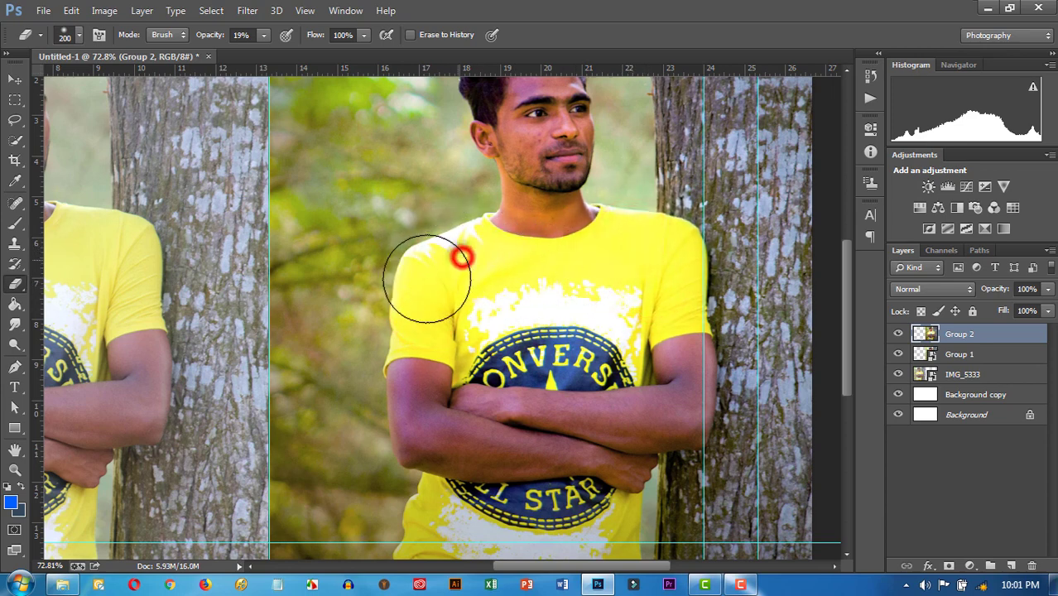
click(421, 310)
click(473, 294)
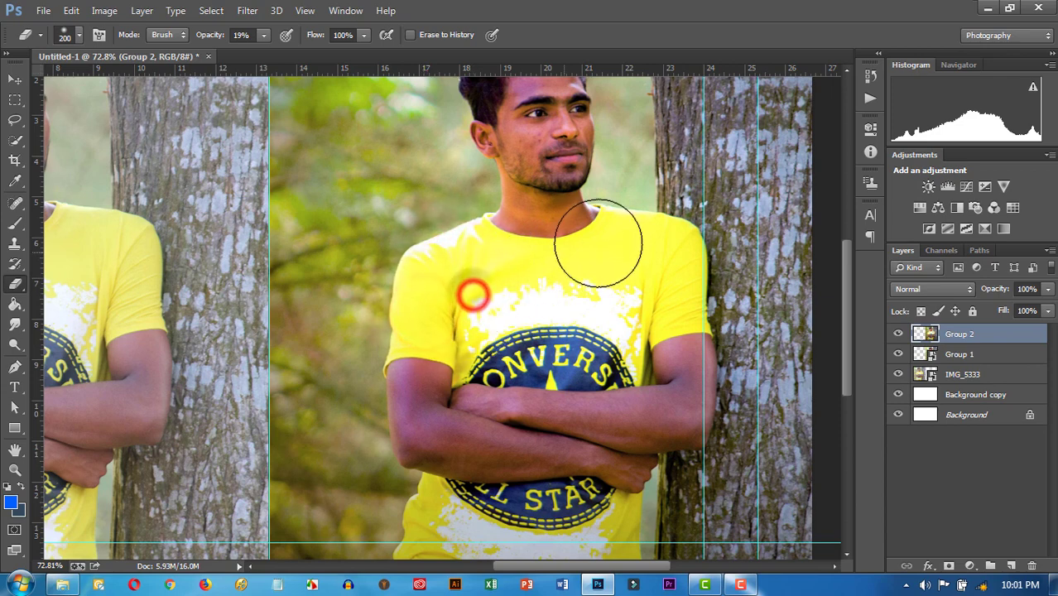
click(668, 243)
click(617, 246)
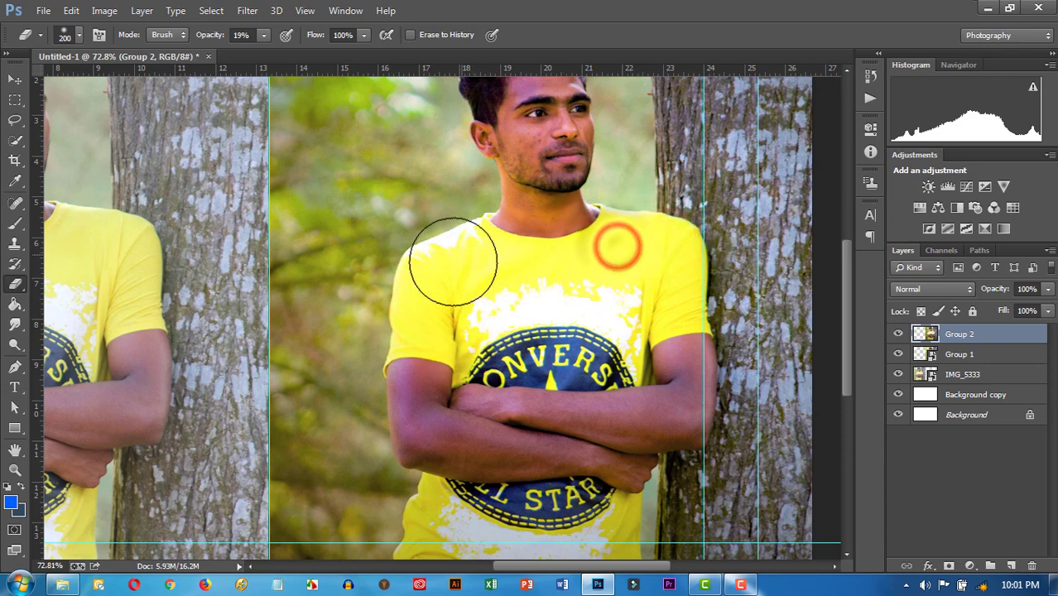
click(449, 262)
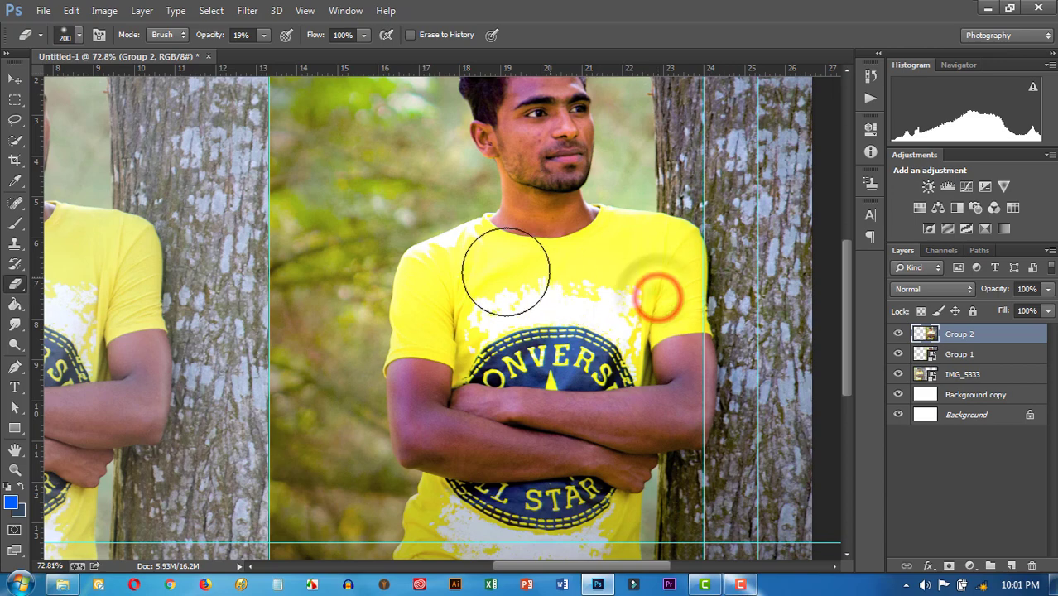
click(458, 283)
Step: Erase the lighting effect along the shirt's neckline and collar
scroll(608, 252, up, 3)
scroll(612, 264, up, 2)
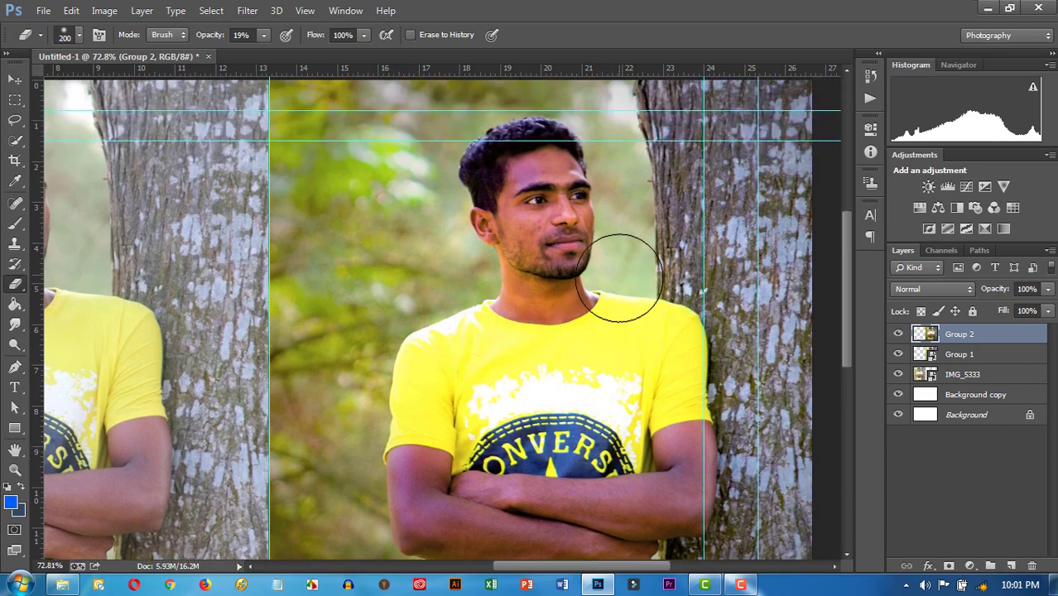
click(503, 289)
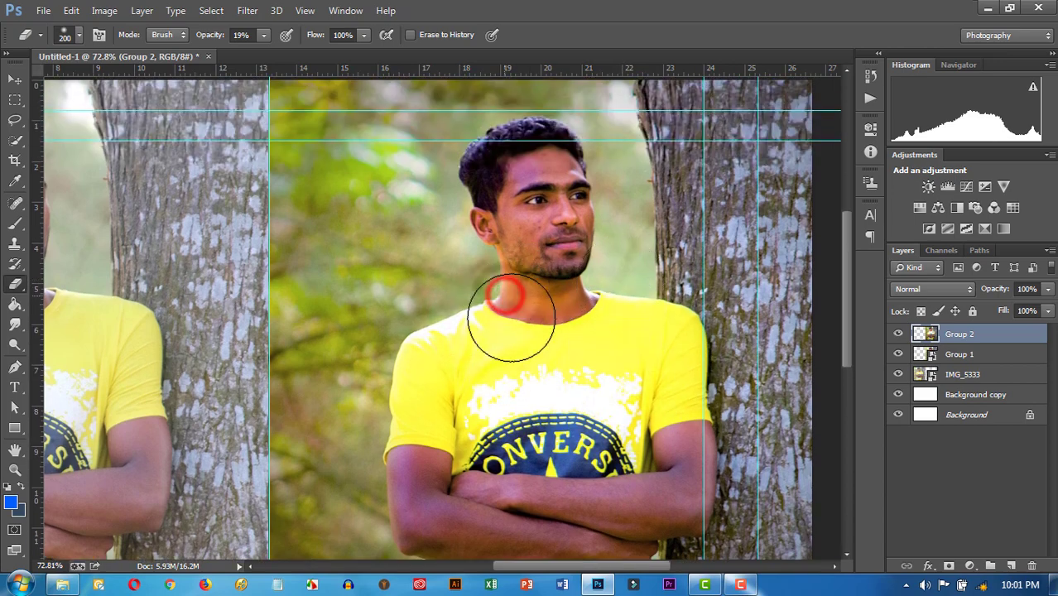
click(572, 313)
click(642, 315)
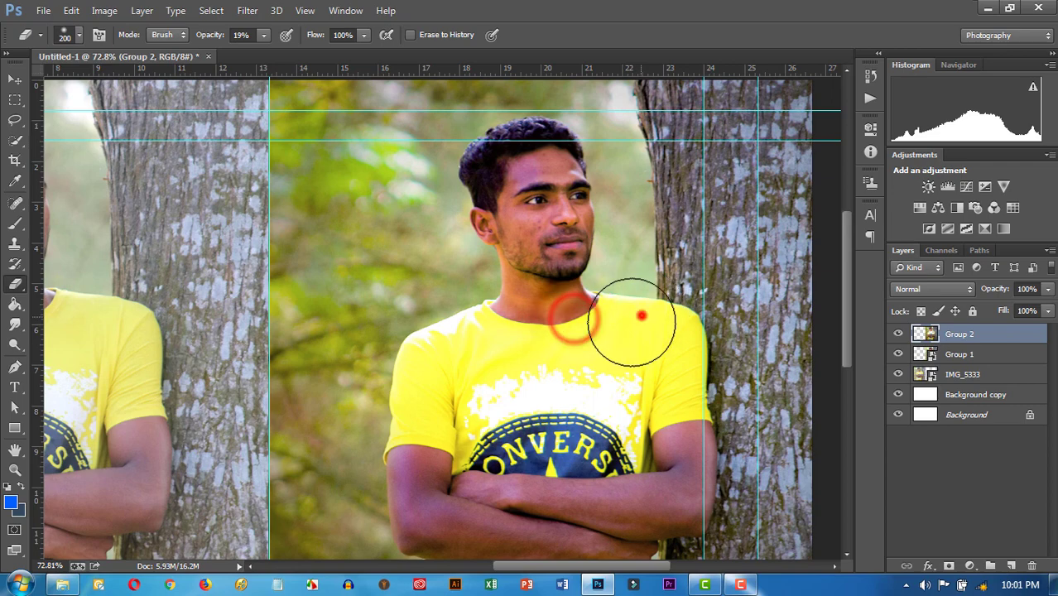
Step: Toggle Group 2 on and off to compare the right photo before and after
click(898, 334)
click(898, 335)
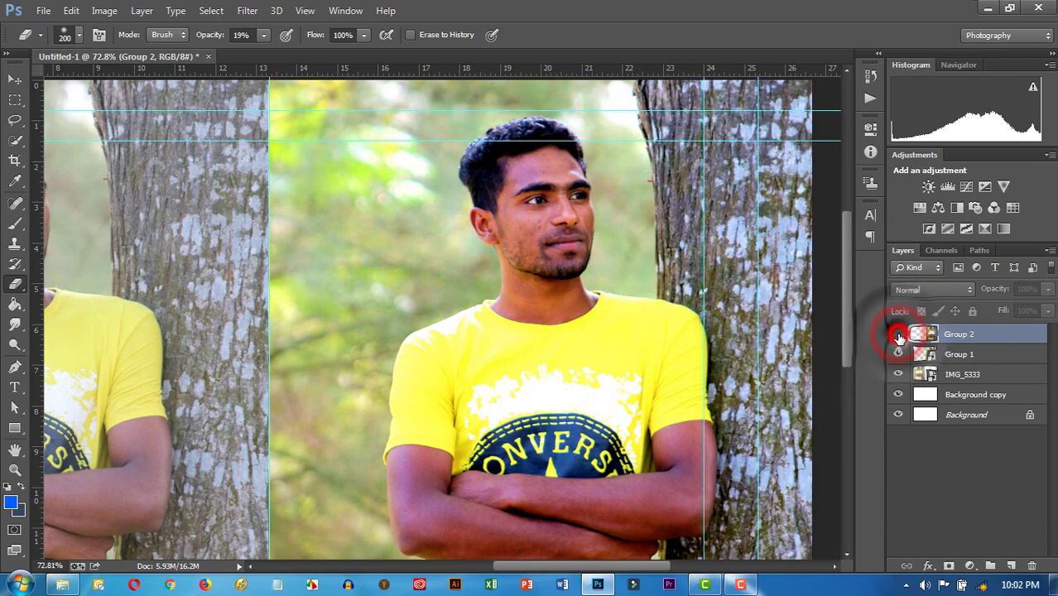
click(898, 334)
click(898, 334)
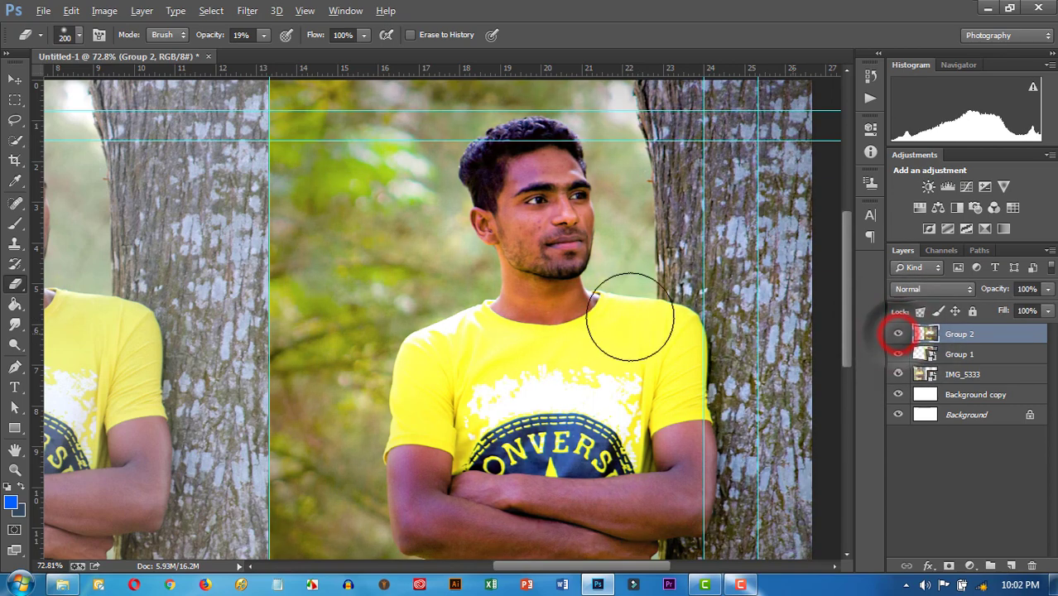
scroll(642, 319, down, 2)
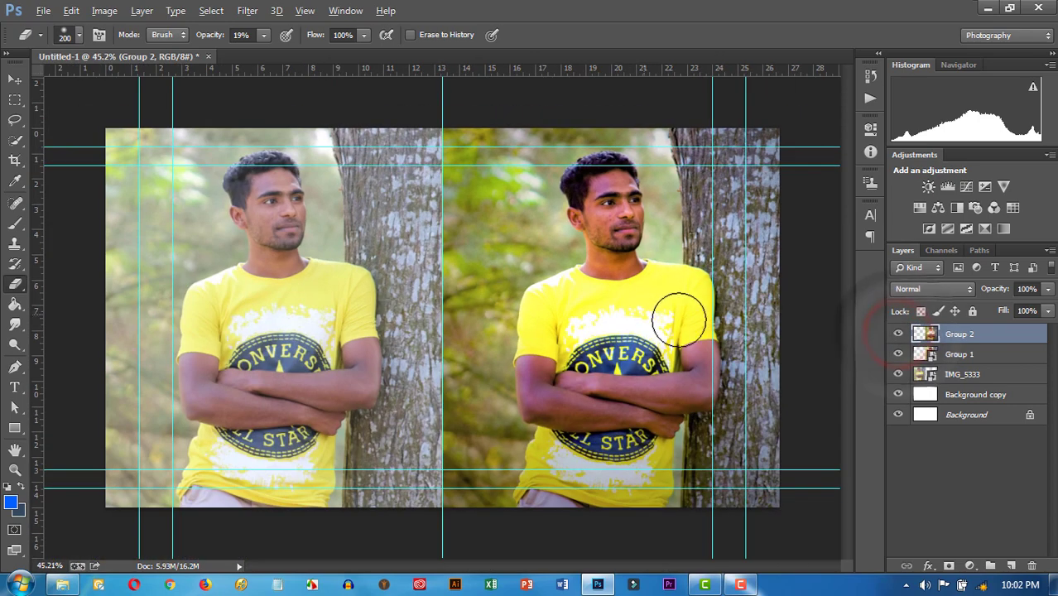
click(898, 334)
click(898, 333)
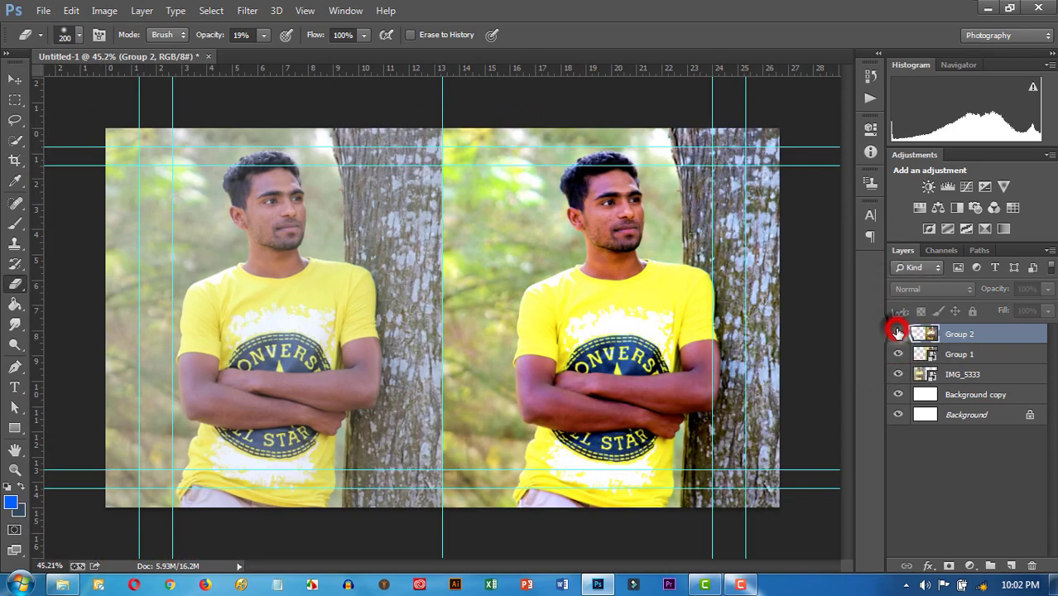
click(898, 333)
click(898, 334)
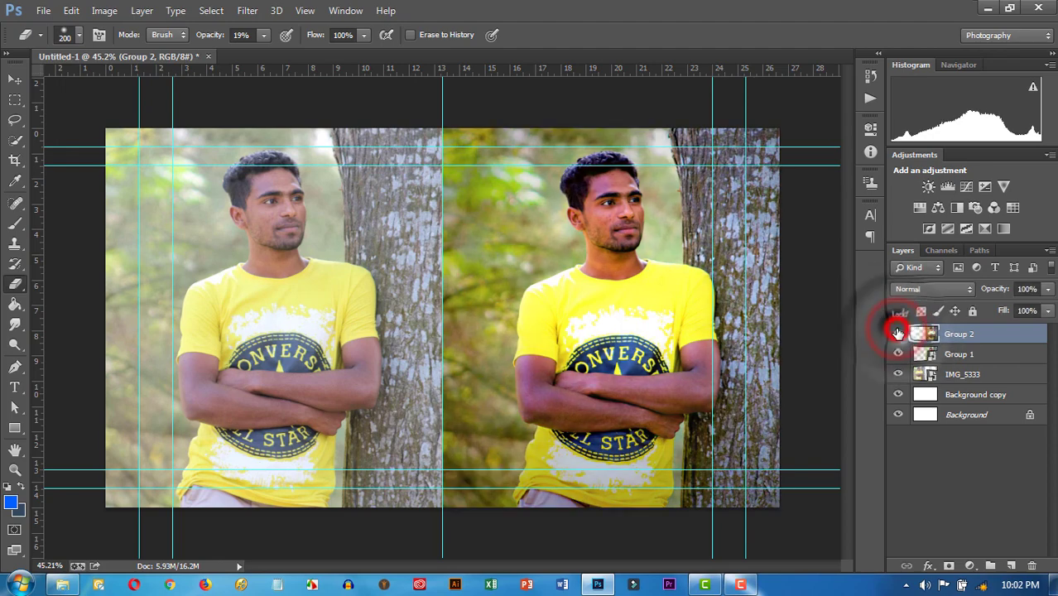
click(898, 334)
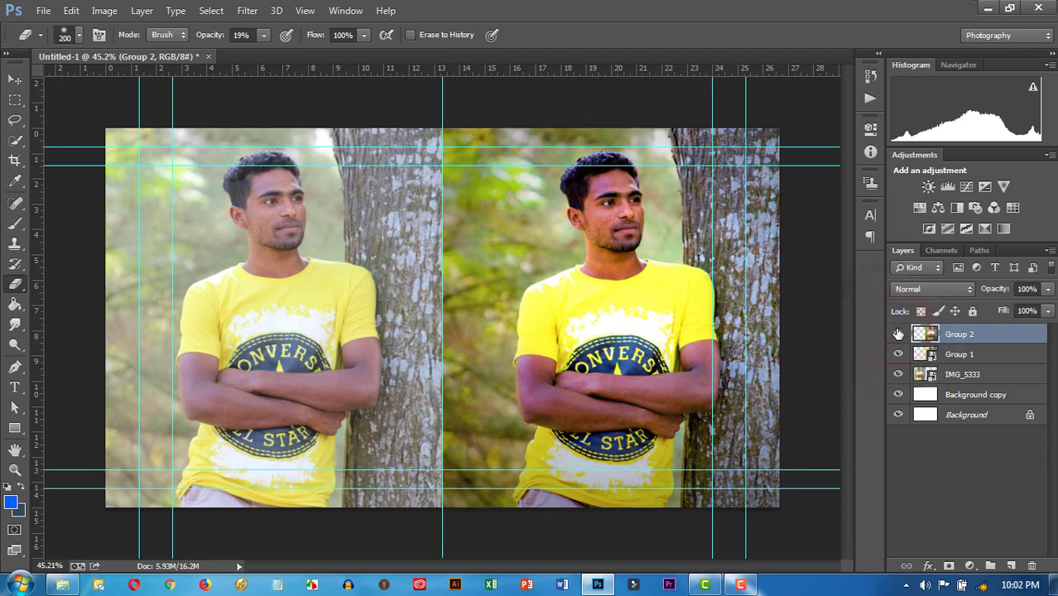
scroll(691, 286, up, 2)
scroll(693, 285, down, 3)
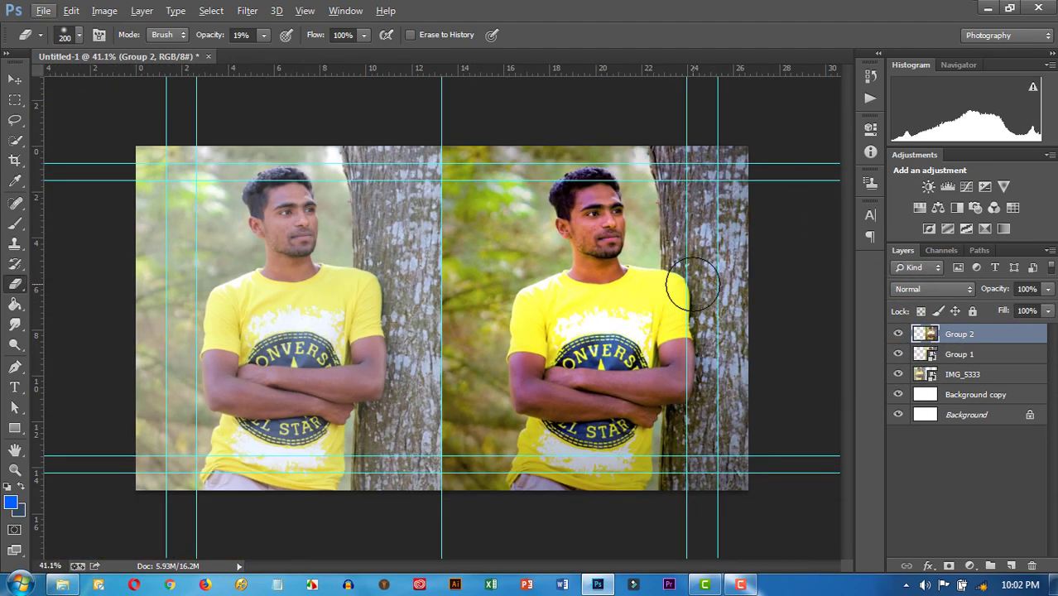
Step: Hide the cyan guide lines with Ctrl+; and zoom in
key(ctrl+semicolon)
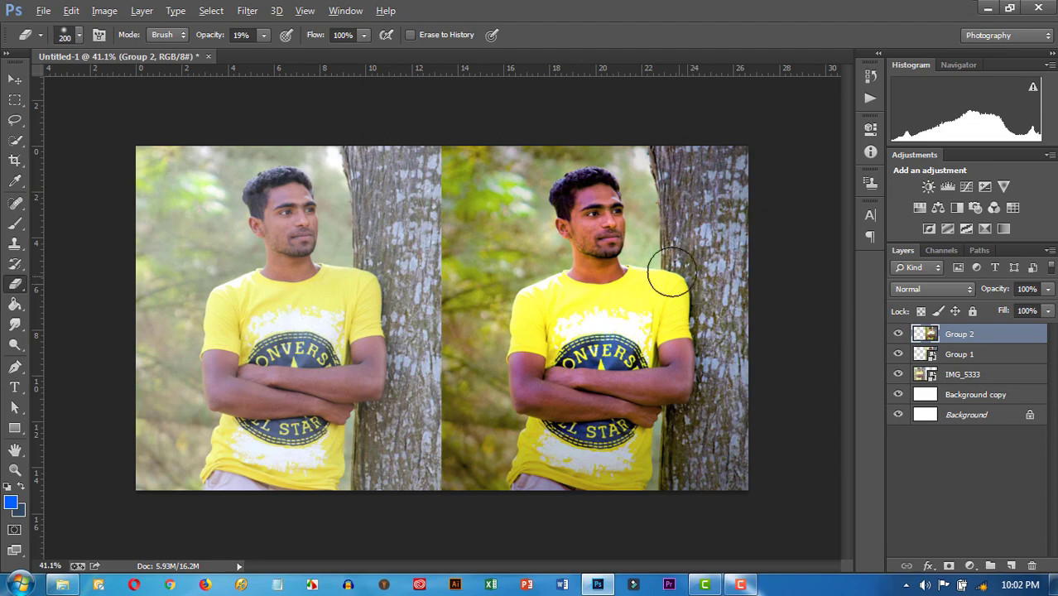
scroll(671, 273, up, 2)
scroll(697, 262, up, 2)
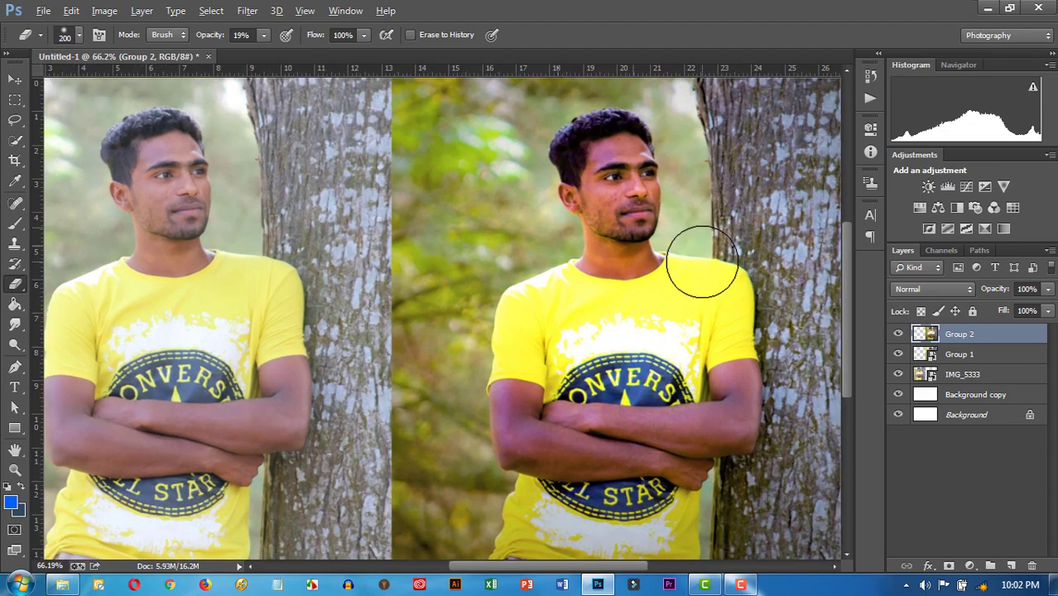
Step: Group Group 1 and Group 2 into Group 3 and toggle it to compare
shift+click(956, 354)
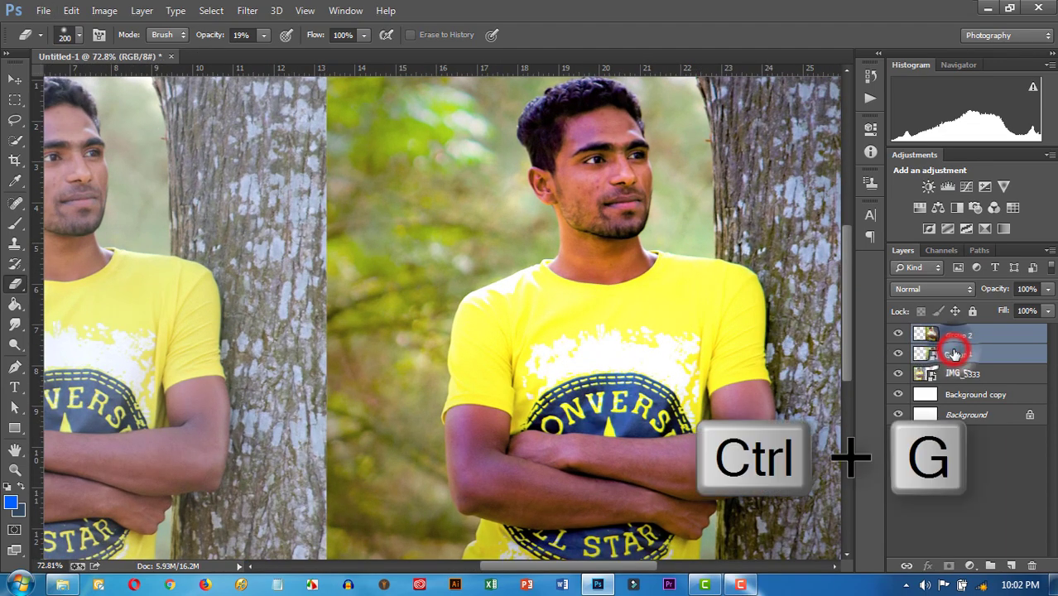
key(ctrl+g)
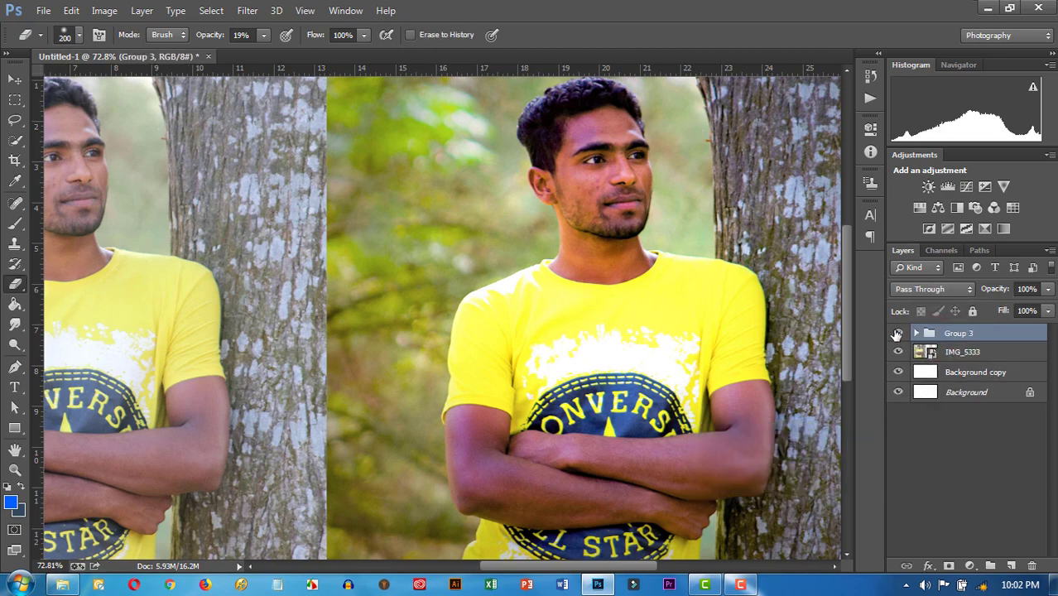
click(898, 333)
key(ctrl+0)
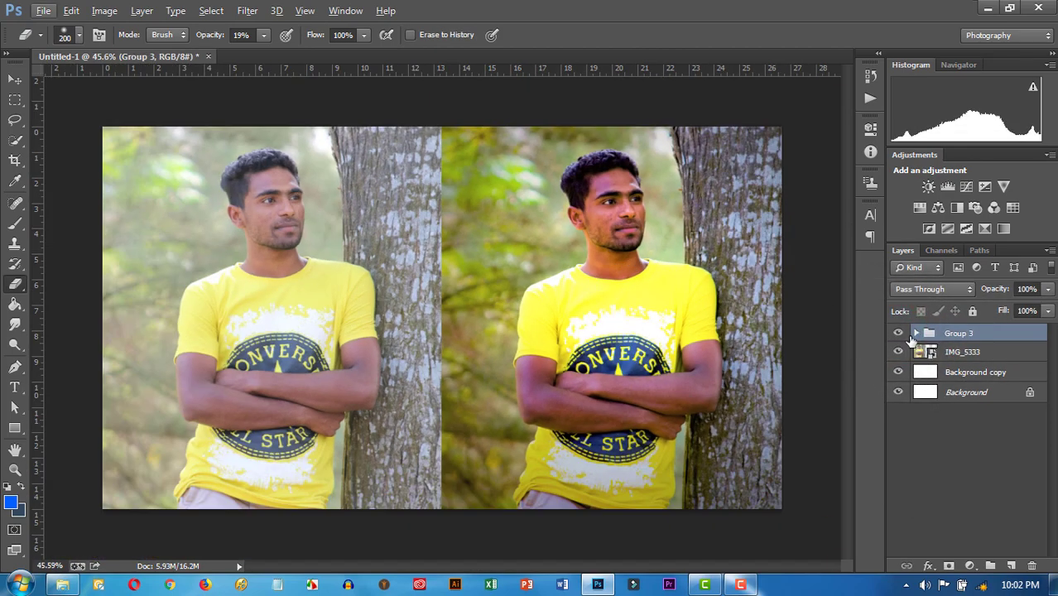
click(899, 333)
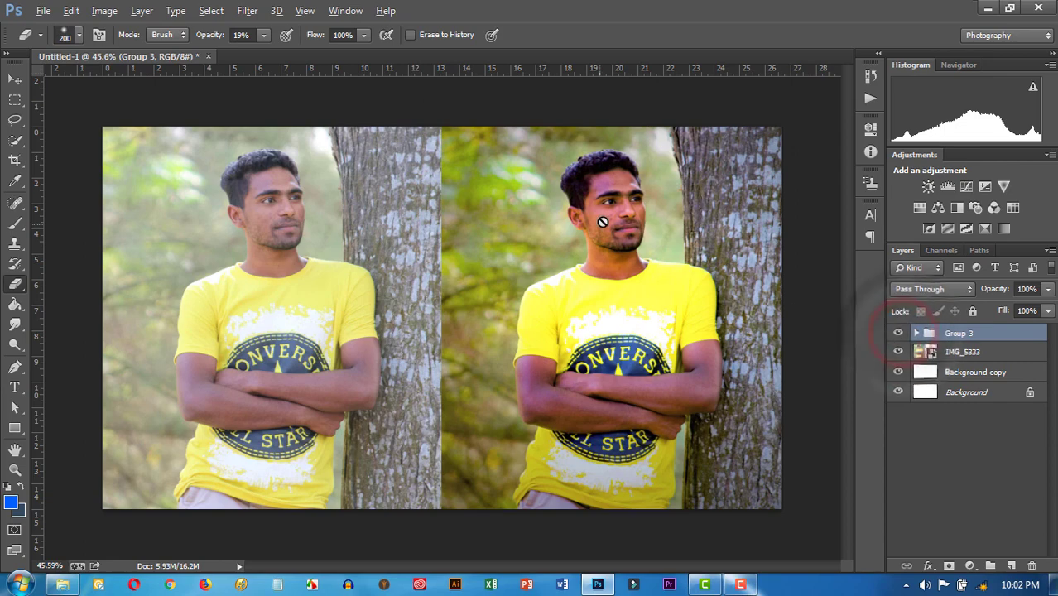
Step: Zoom in on the man's face to inspect the retouch, then zoom back out
scroll(639, 191, up, 2)
scroll(639, 191, up, 2)
scroll(642, 199, up, 2)
scroll(646, 211, up, 2)
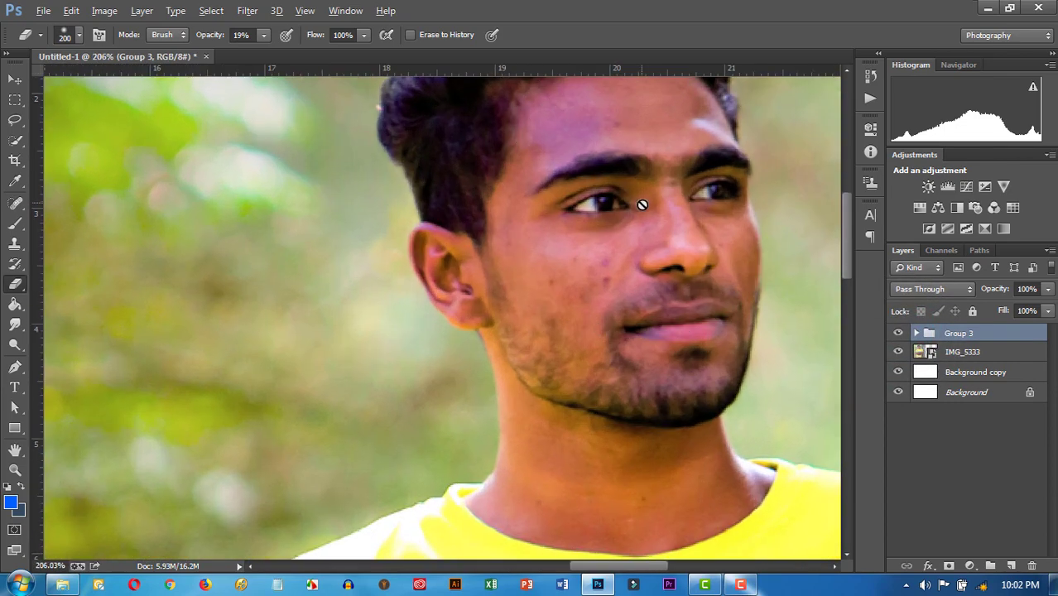
scroll(650, 221, up, 2)
scroll(650, 221, up, 1)
drag(667, 274, 486, 252)
scroll(446, 254, down, 2)
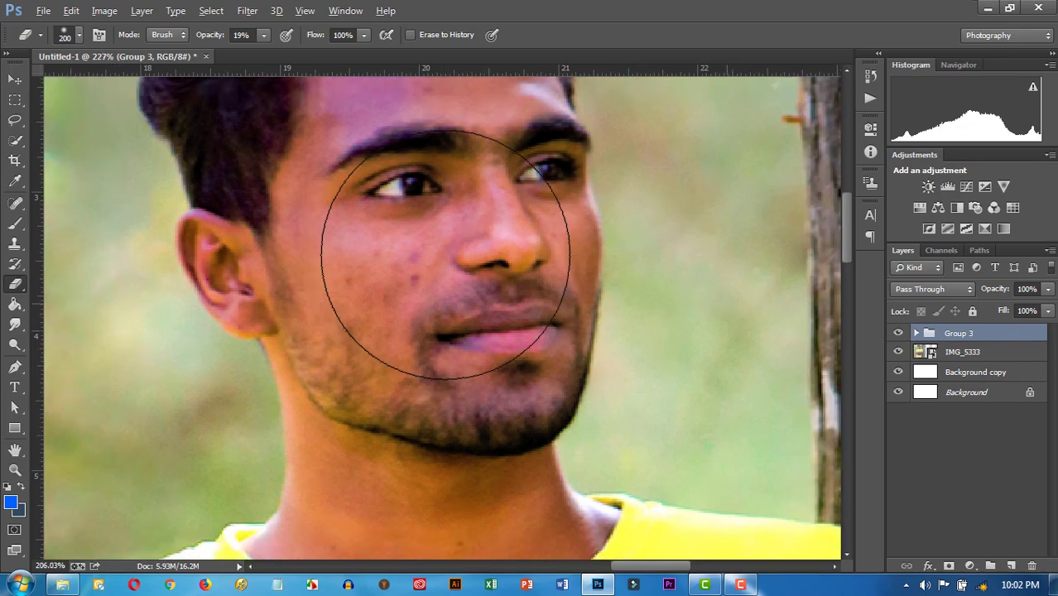
scroll(448, 252, down, 2)
scroll(451, 258, down, 2)
scroll(497, 277, down, 2)
Step: Convert Group 3 to a smart object and duplicate it as Group 3 copy
scroll(534, 294, down, 1)
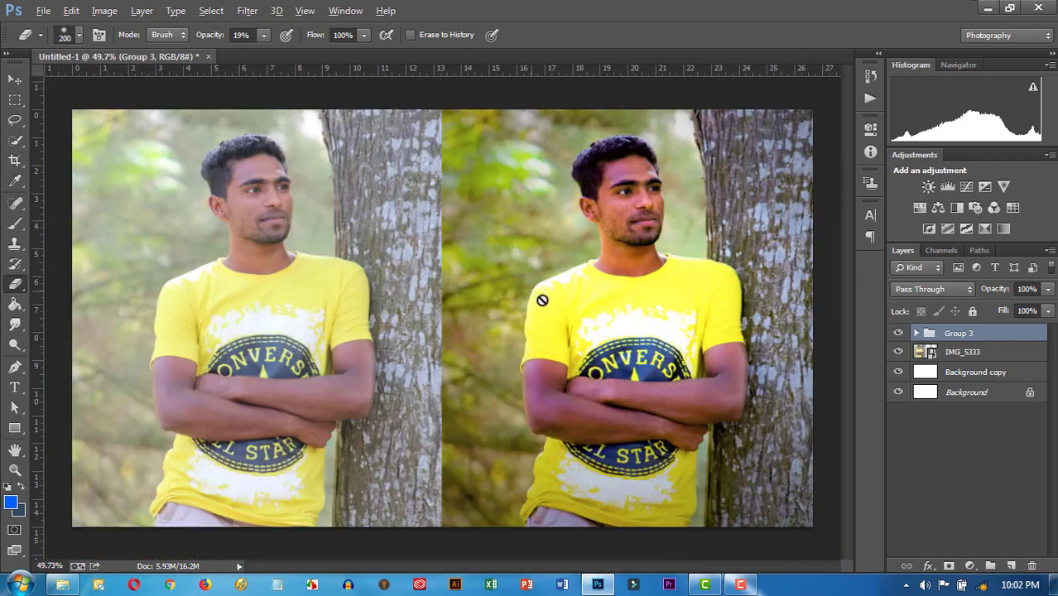
right_click(952, 337)
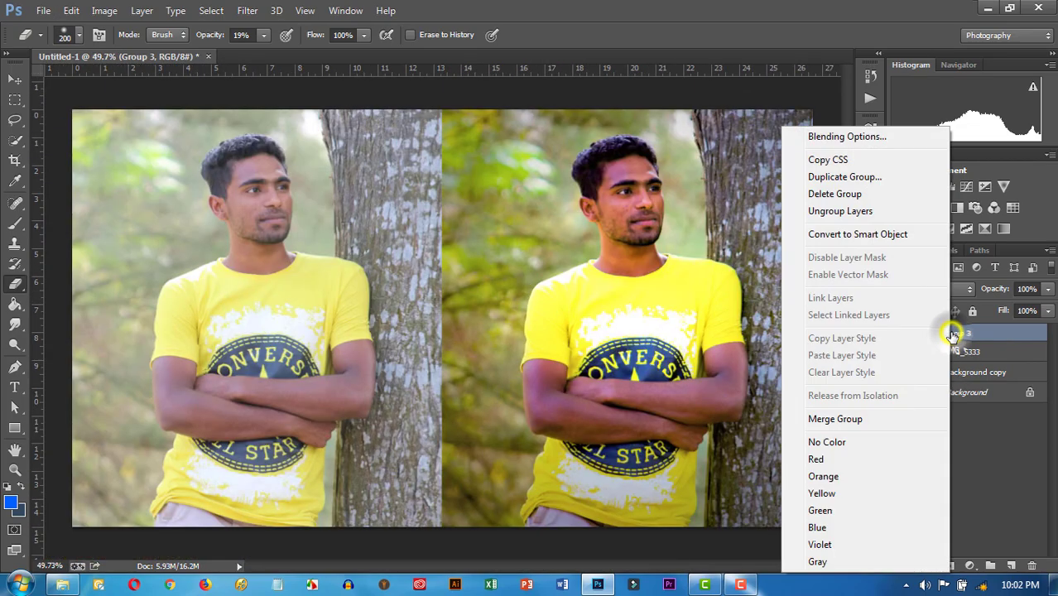
click(850, 235)
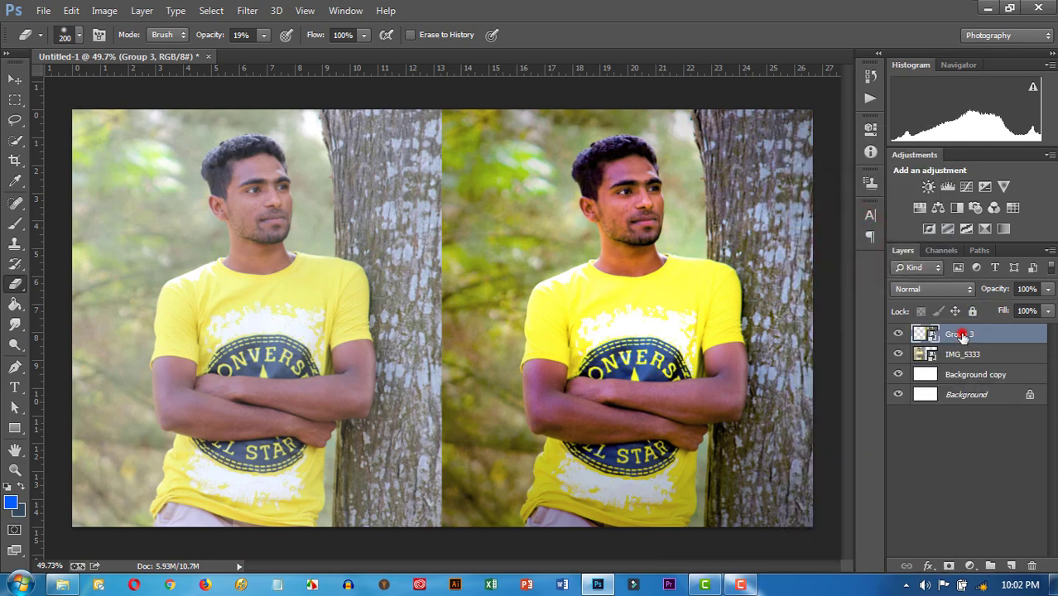
drag(962, 335, 1011, 565)
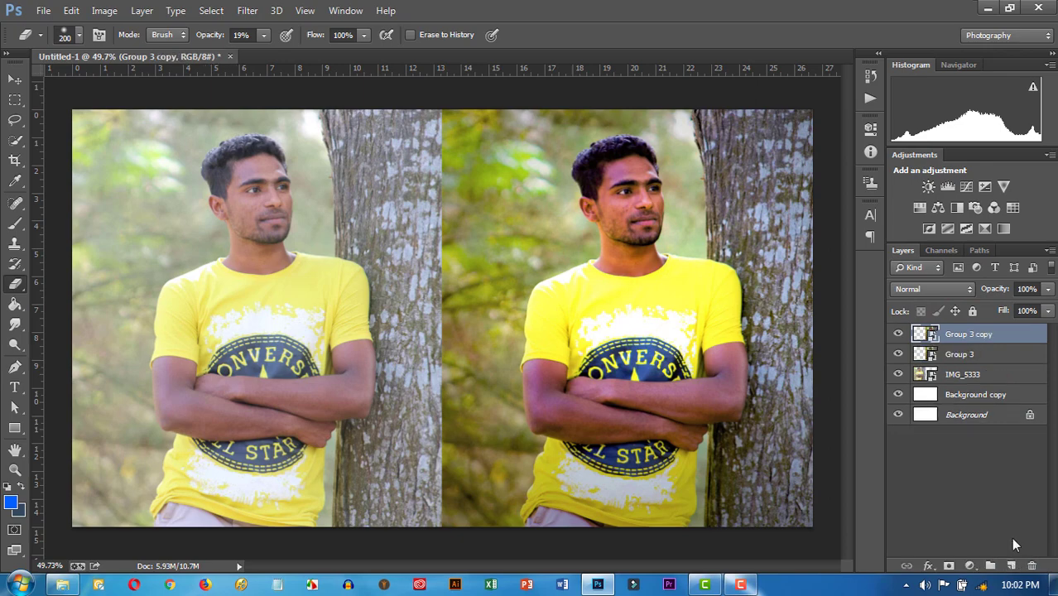
Step: Add a Curves 1 layer clipped to Group 3 copy, lifting shadow and midtone points
click(970, 565)
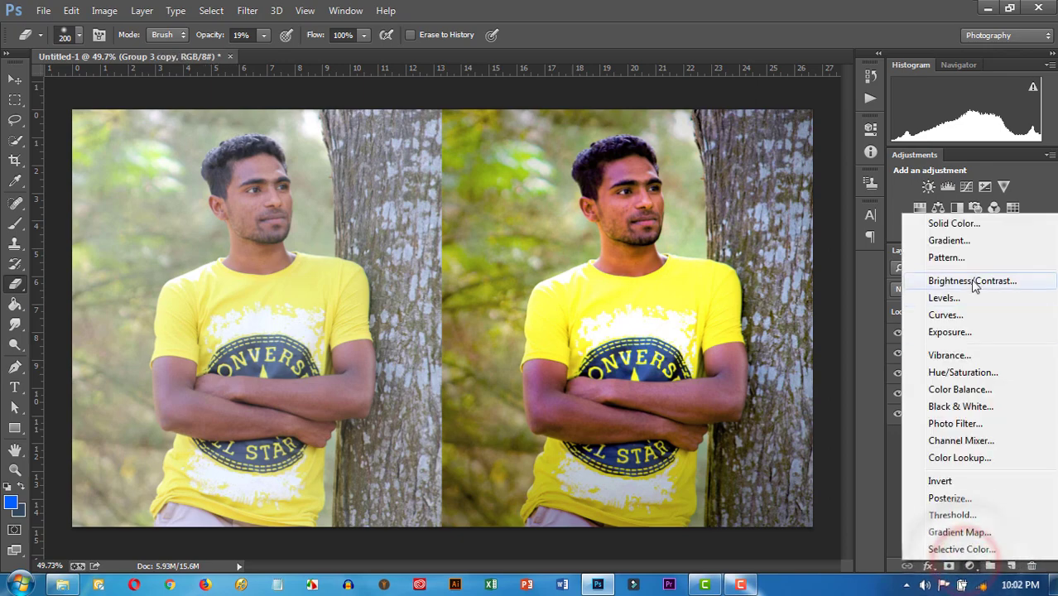
click(952, 315)
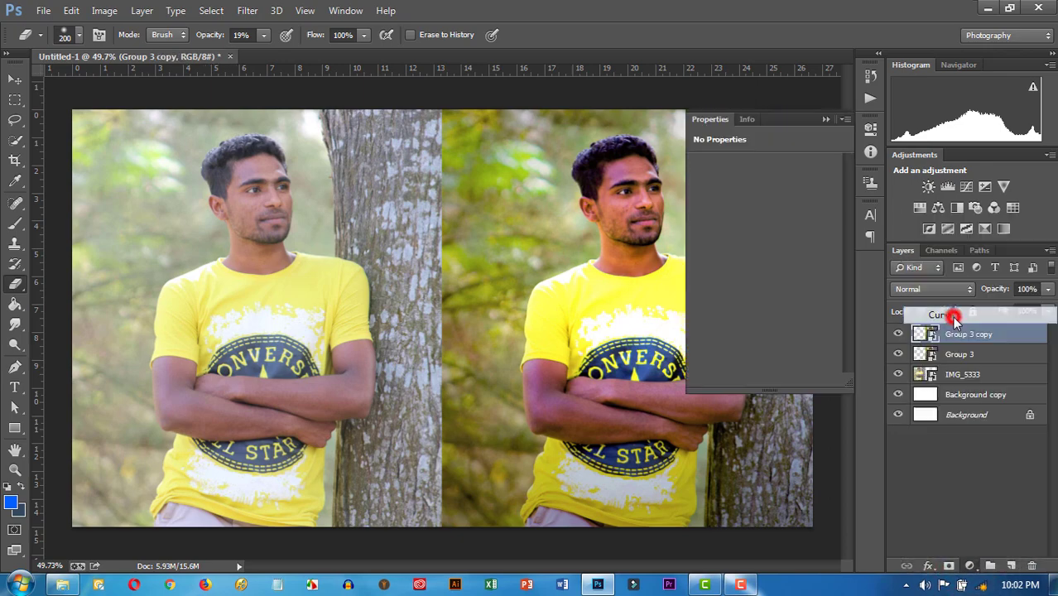
alt+click(967, 343)
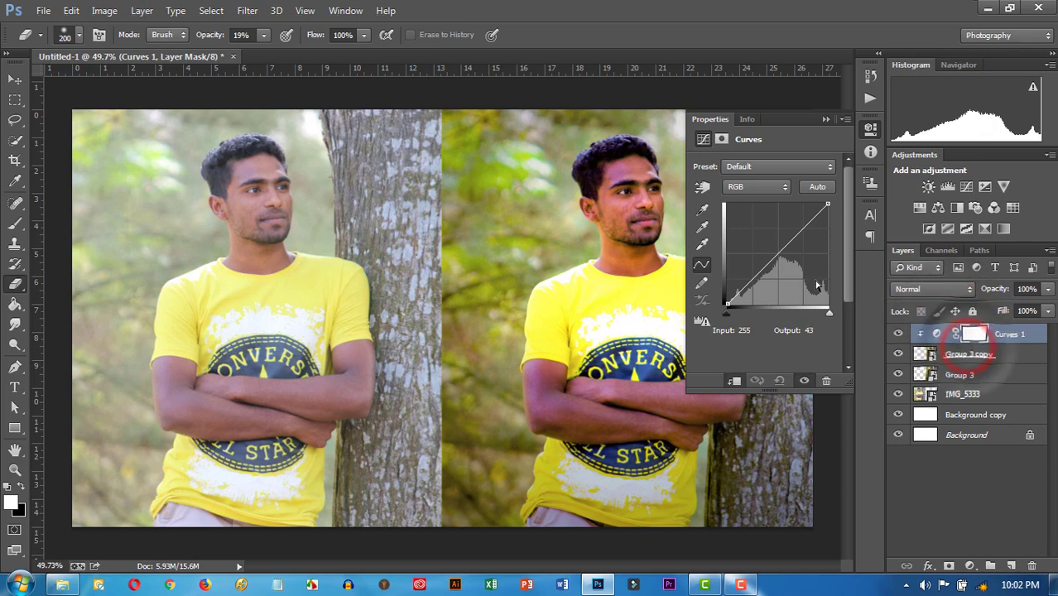
drag(779, 254, 779, 263)
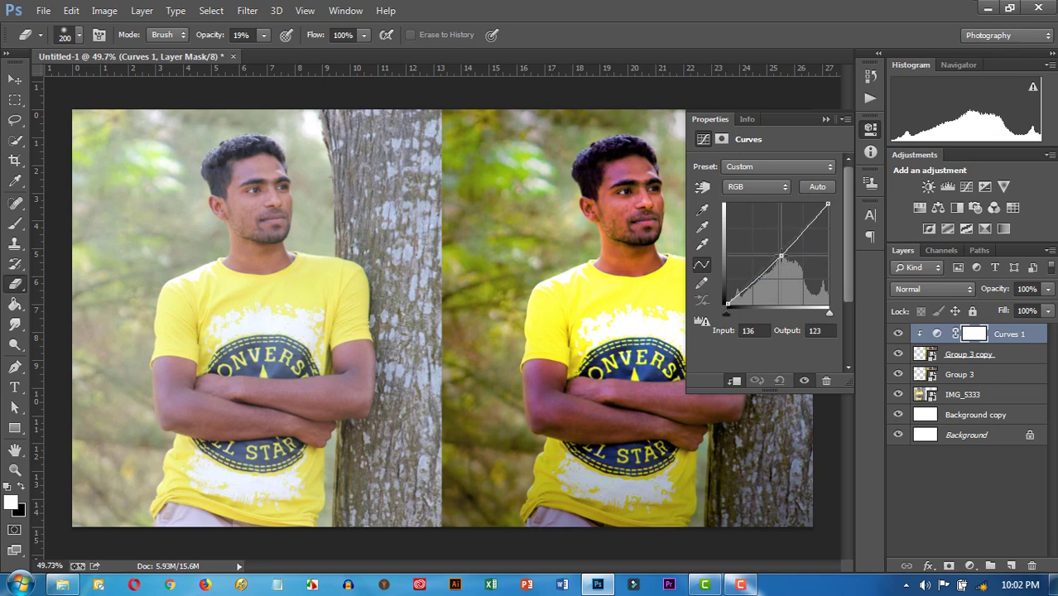
drag(736, 295, 740, 291)
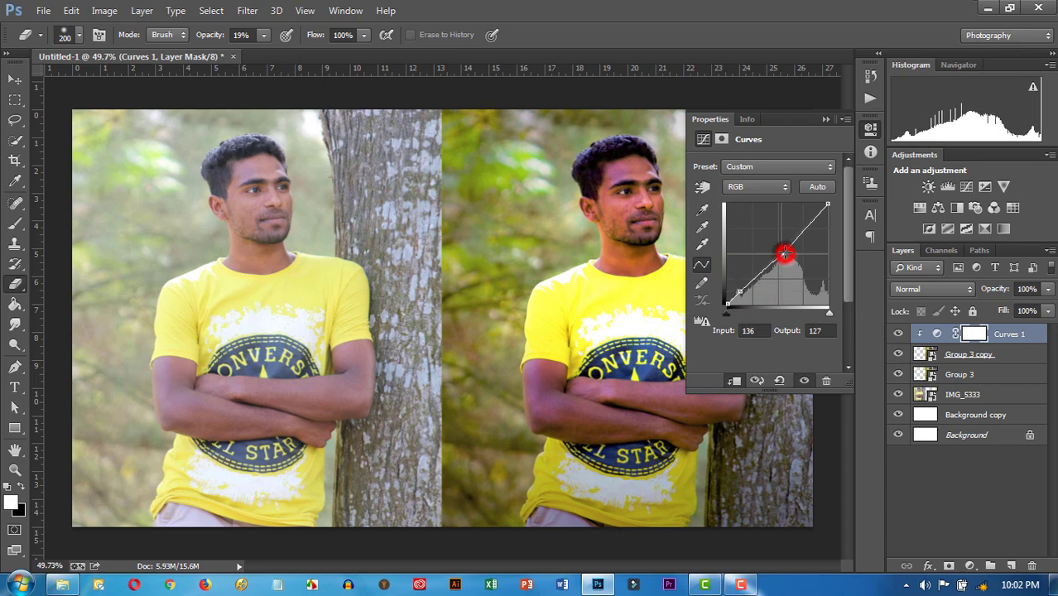
drag(783, 254, 790, 249)
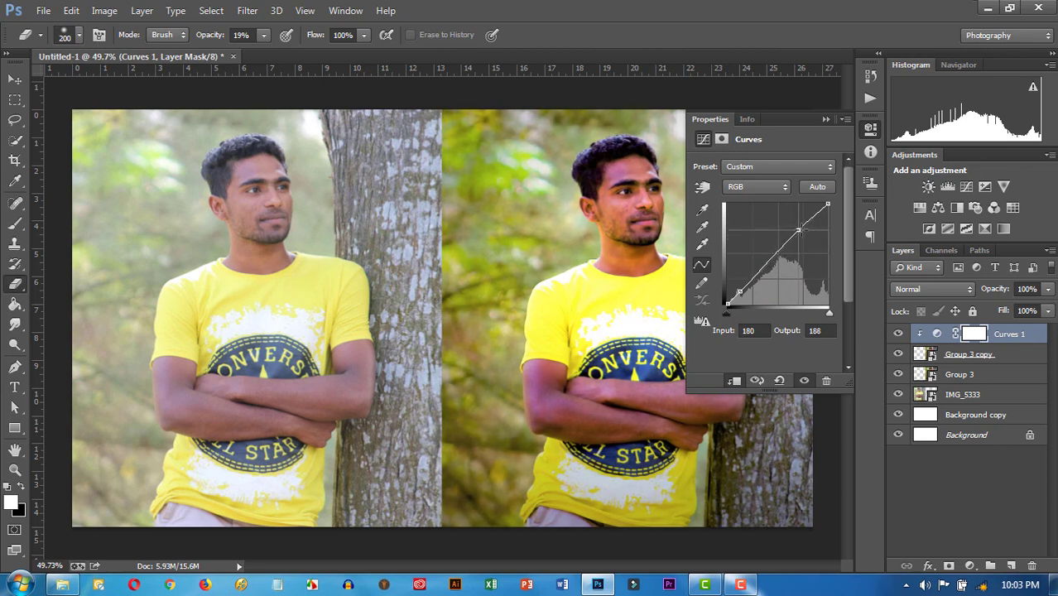
Step: Close the Curves panel and toggle Curves 1 to compare its effect
click(824, 120)
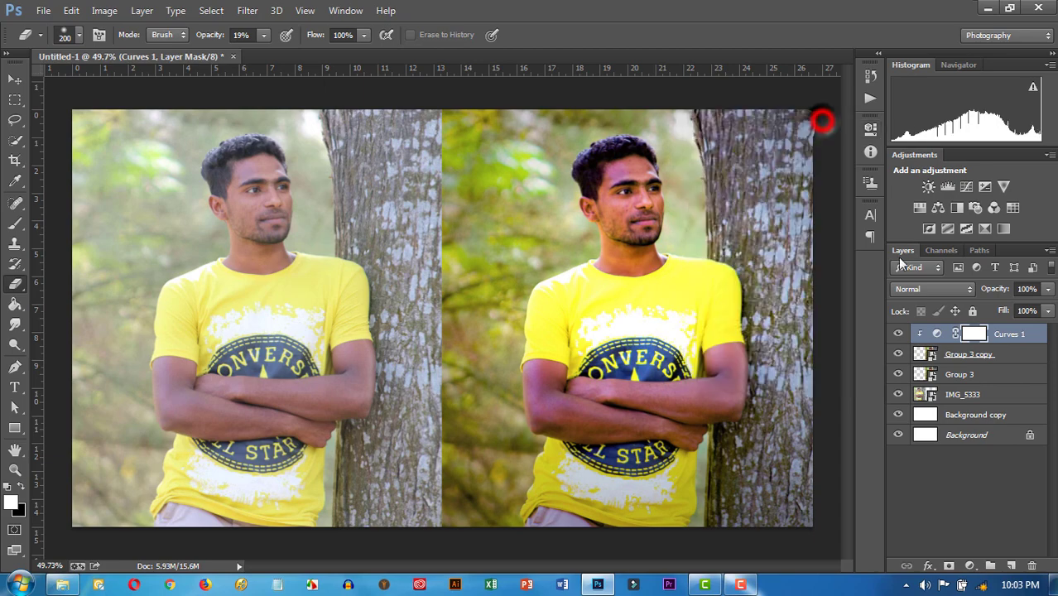
click(899, 332)
click(899, 333)
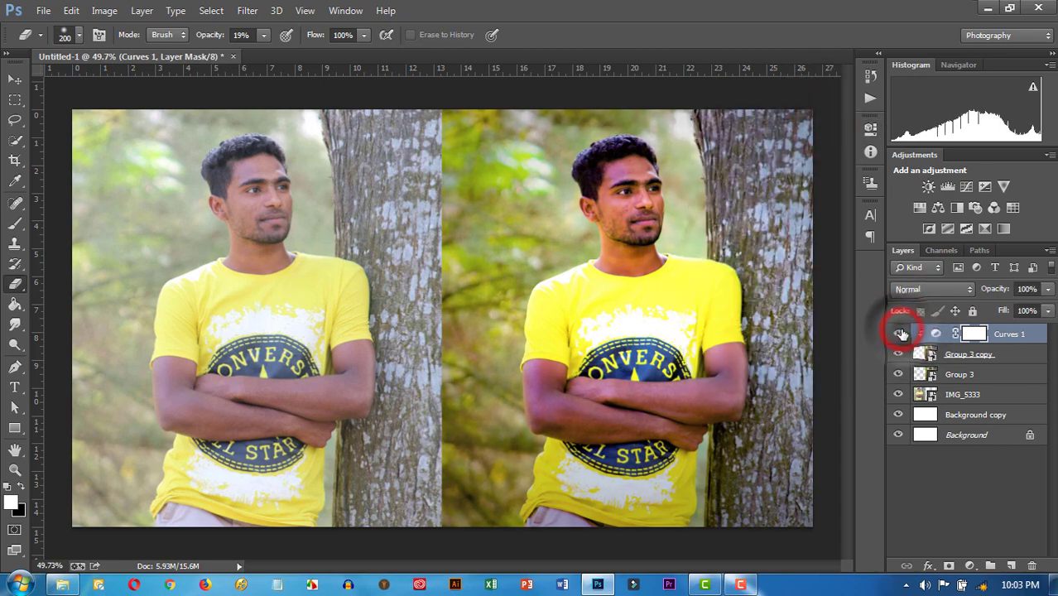
scroll(566, 323, down, 2)
scroll(665, 360, up, 1)
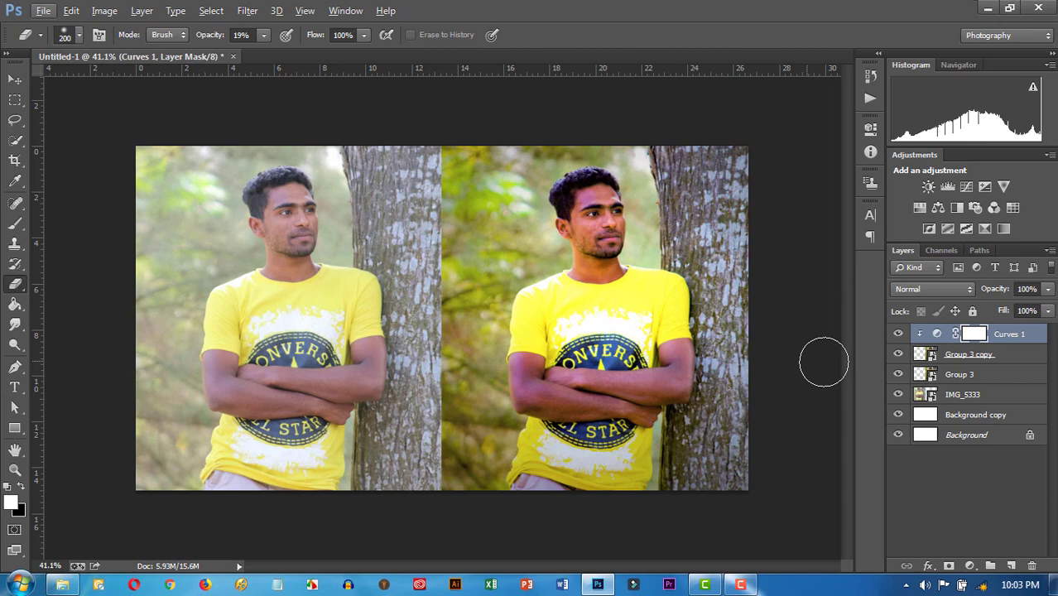
click(899, 334)
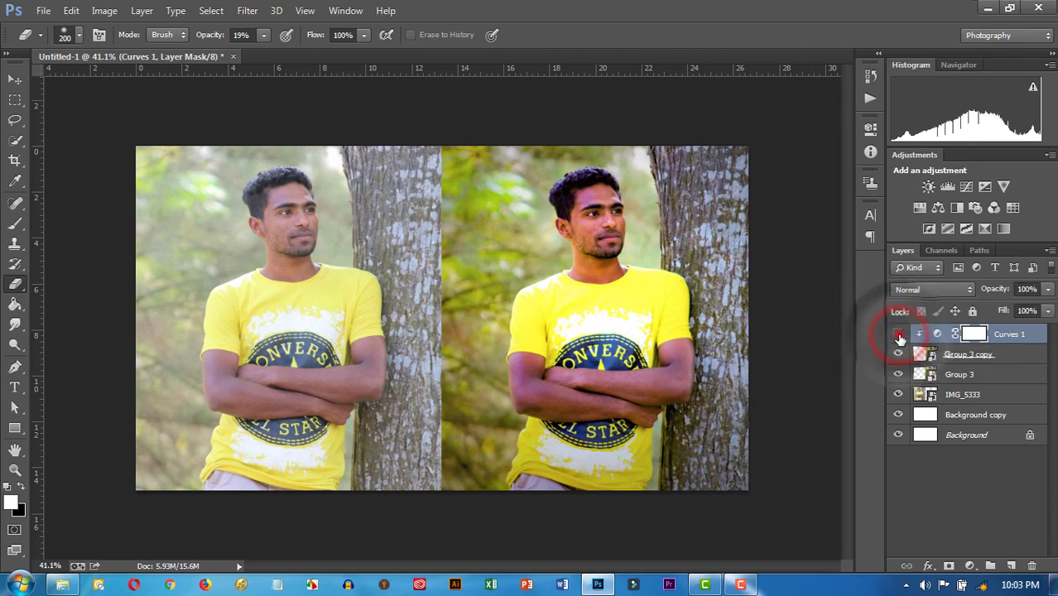
click(899, 334)
click(899, 335)
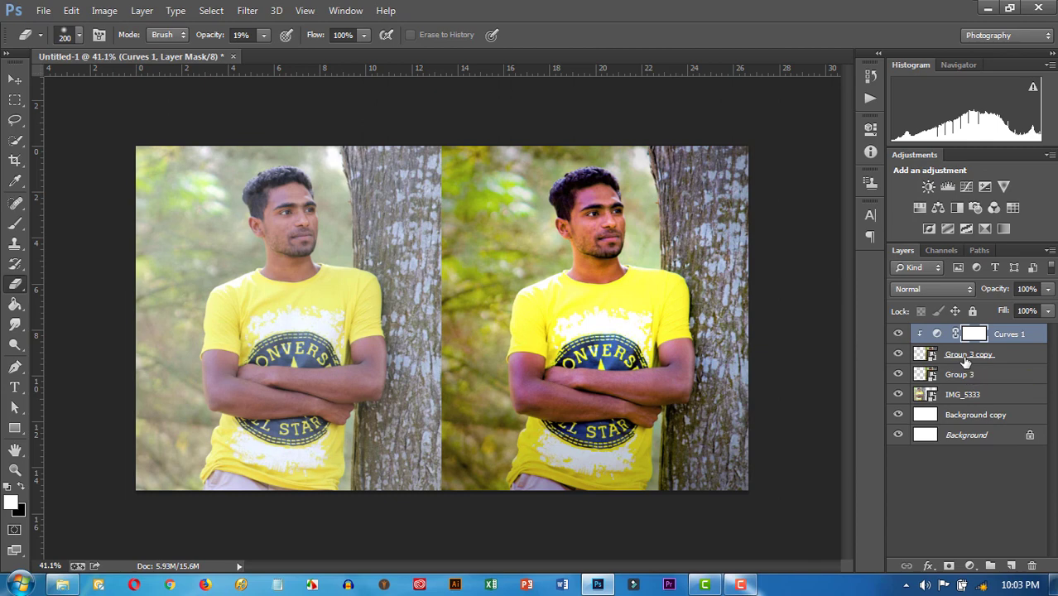
Step: Group Group 3 copy and Curves 1 into a new Group 4 and compare
shift+click(984, 353)
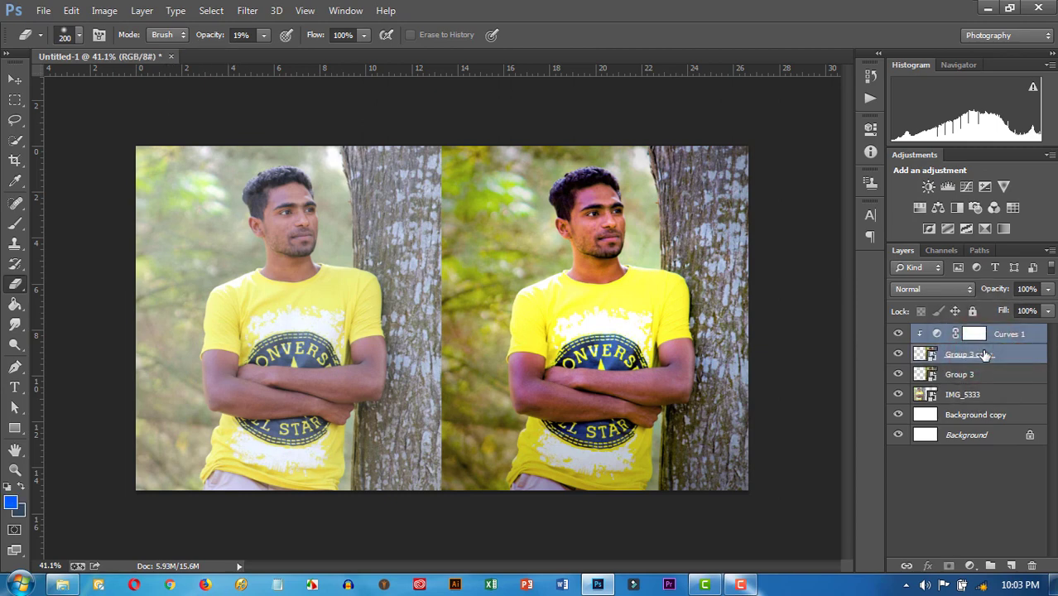
drag(984, 353, 989, 566)
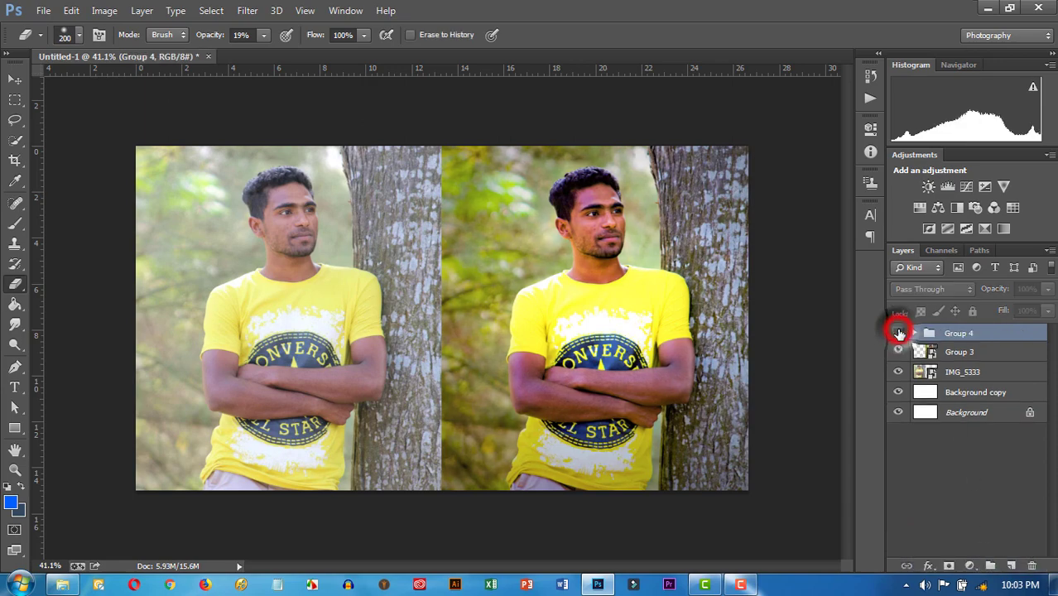
click(898, 333)
scroll(682, 251, up, 2)
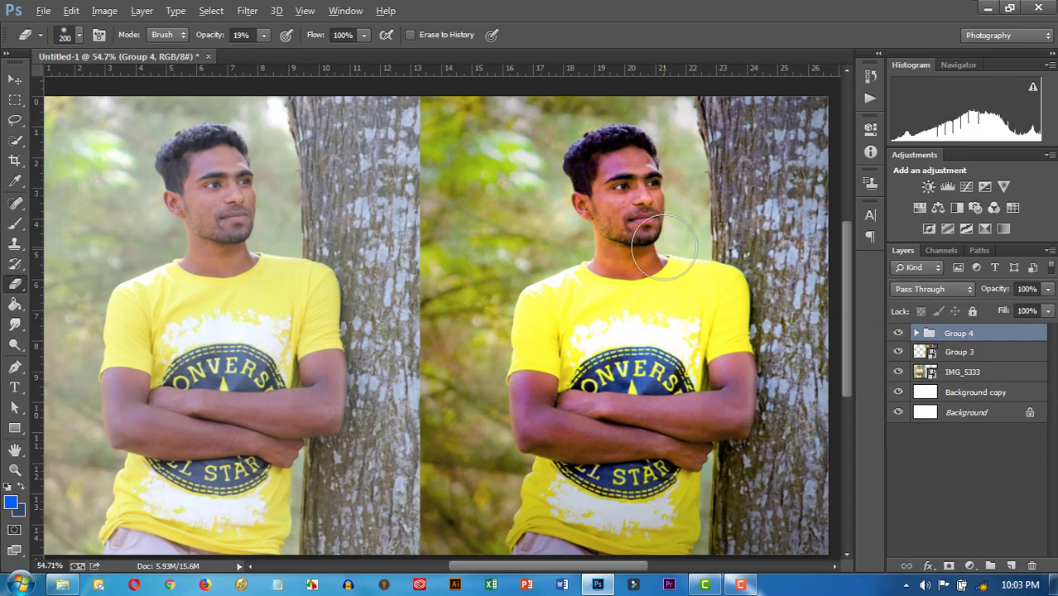
scroll(673, 245, up, 1)
scroll(686, 276, up, 1)
scroll(686, 276, down, 1)
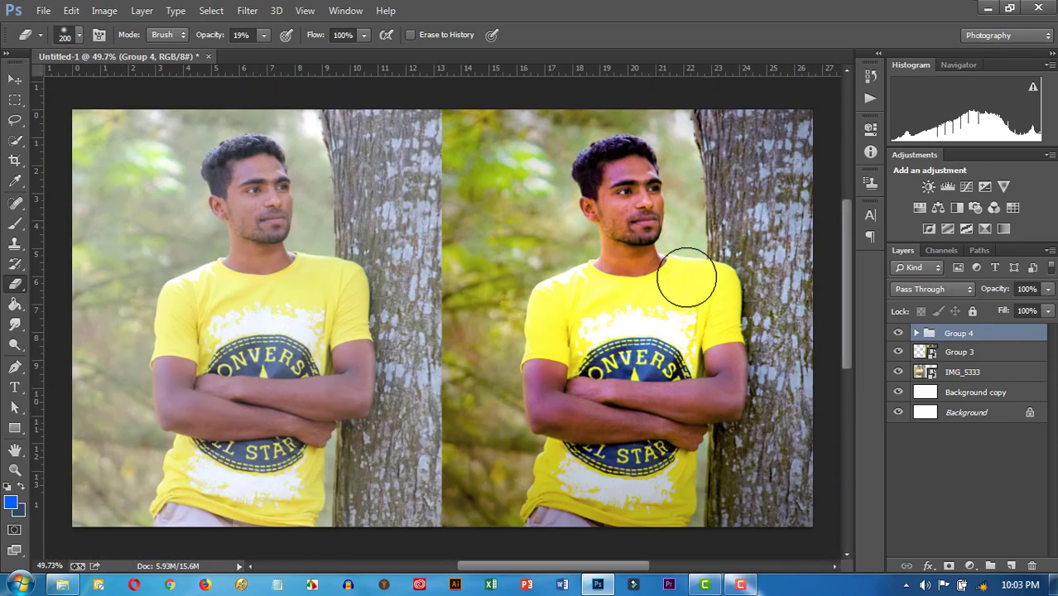
scroll(687, 277, down, 1)
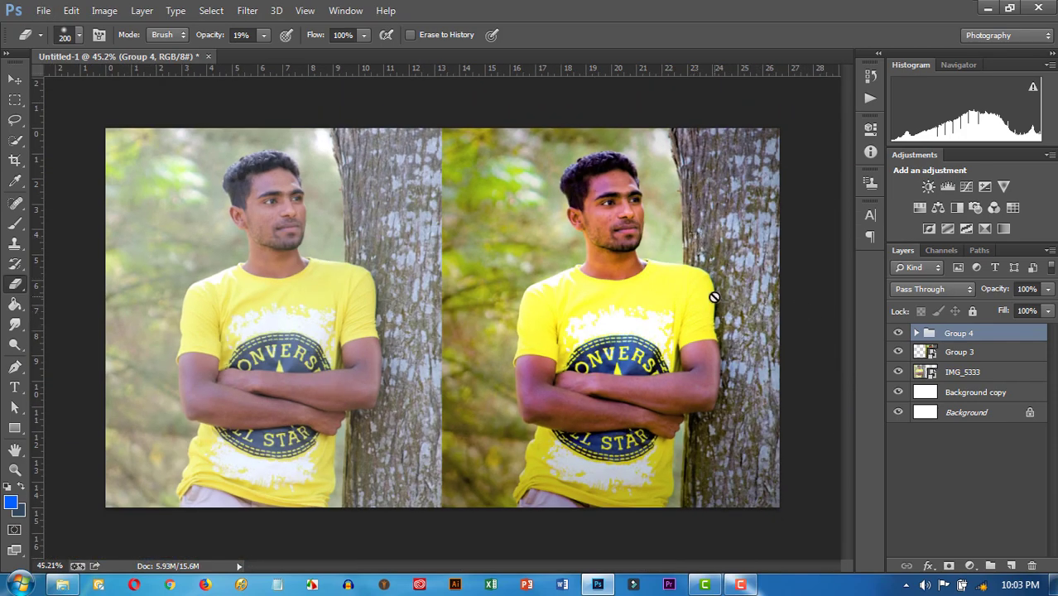
click(970, 565)
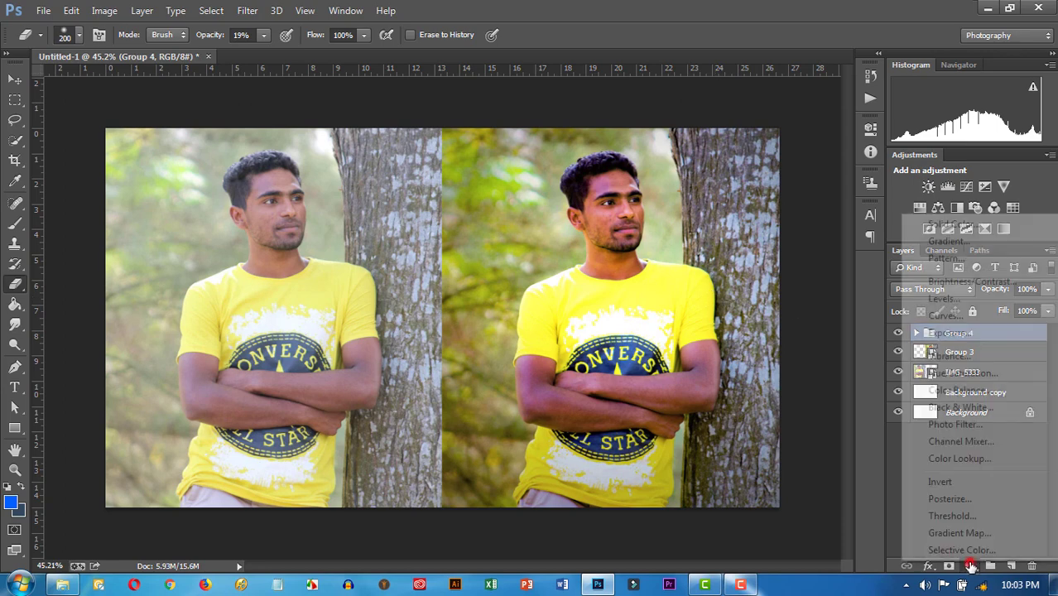
click(975, 394)
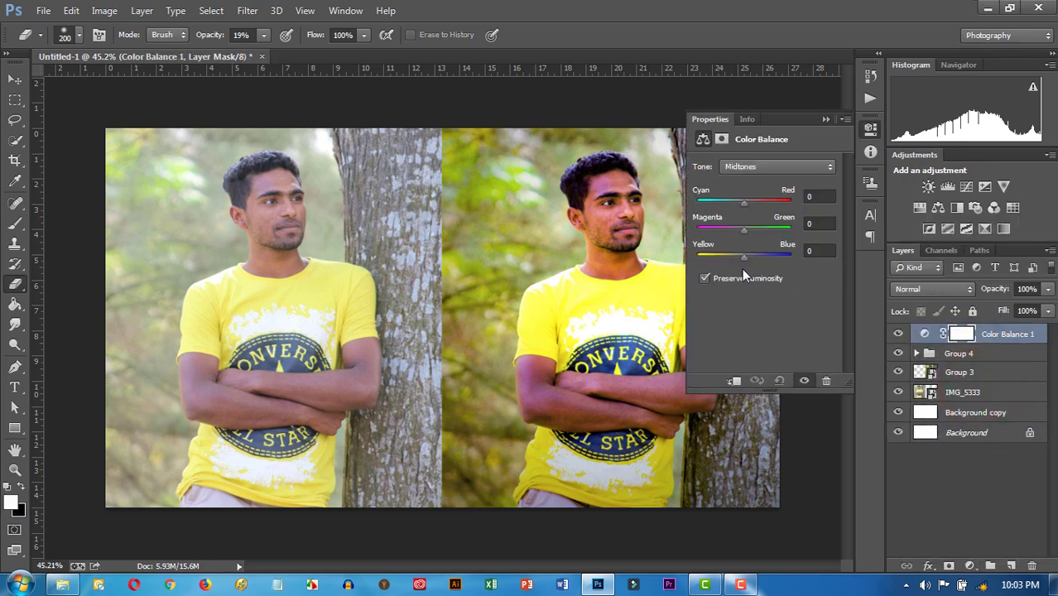
drag(742, 256, 750, 255)
drag(971, 339, 1032, 565)
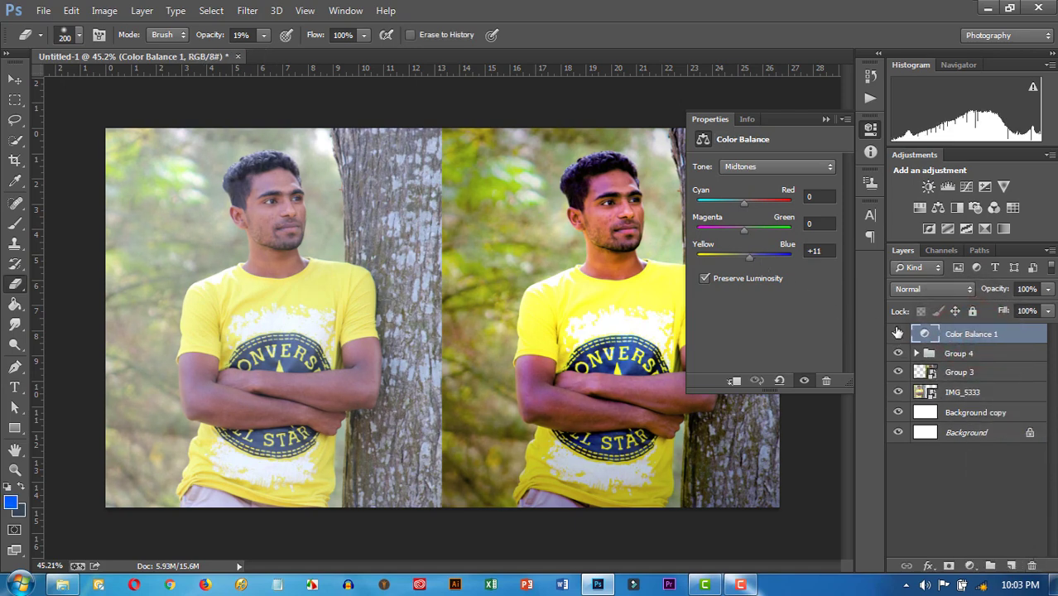
drag(951, 335, 1032, 565)
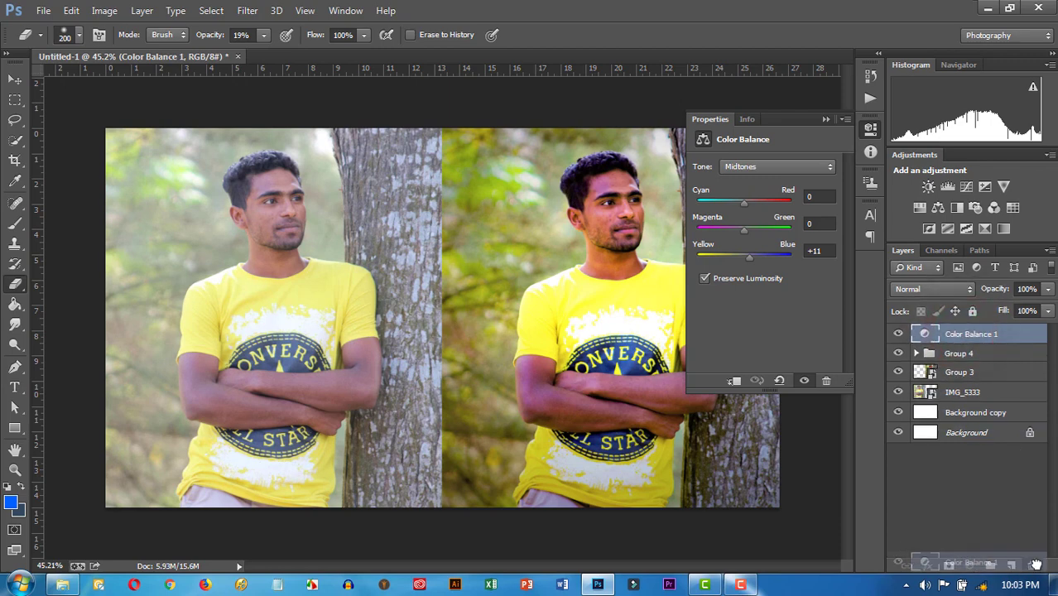
click(826, 120)
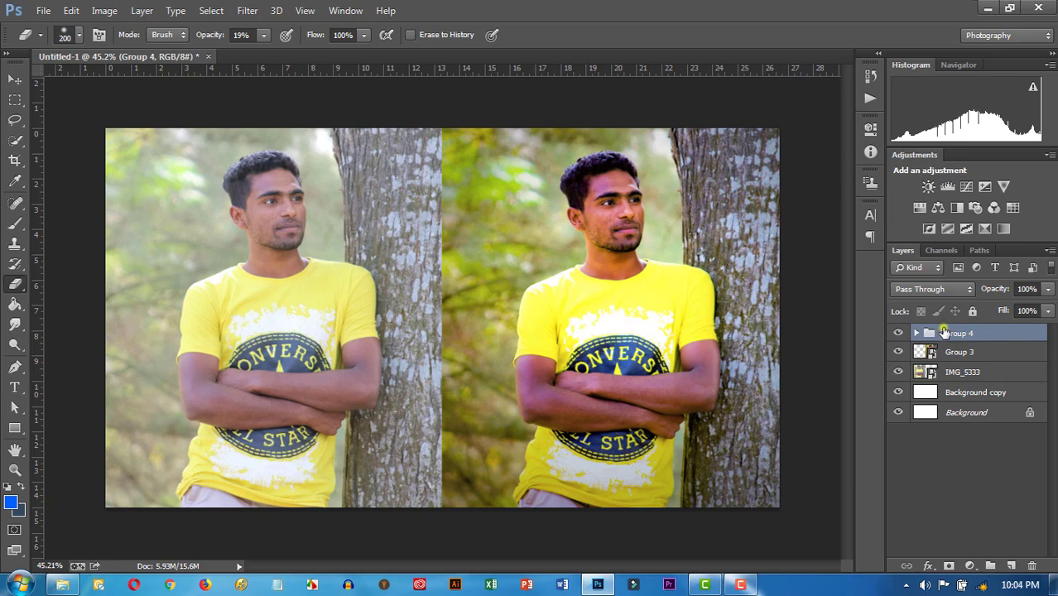
Step: Convert Group 4 to a smart object, then rasterize it into a flat pixel layer
right_click(943, 331)
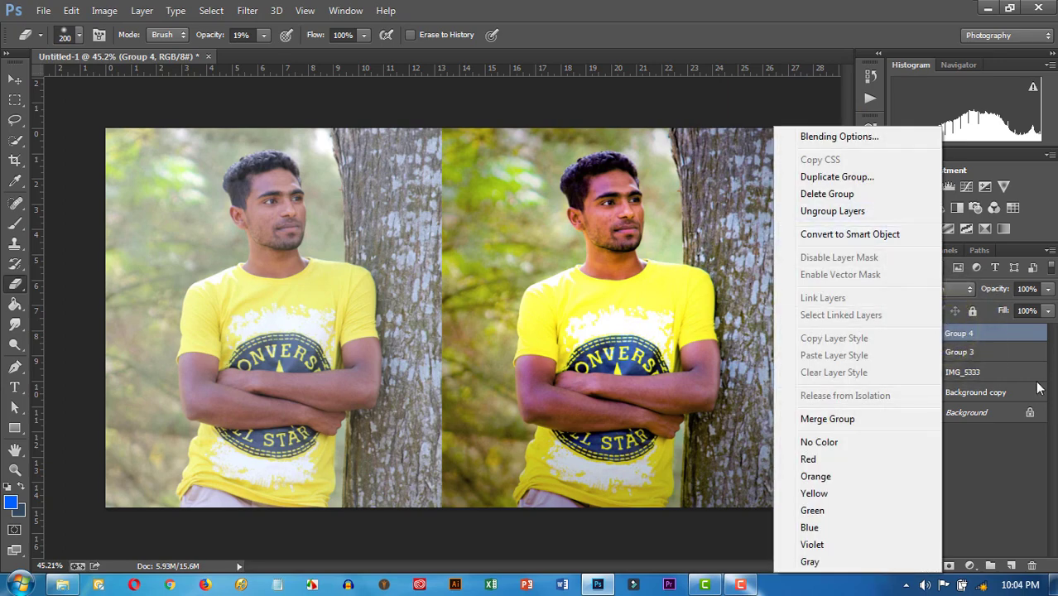
click(1039, 389)
right_click(969, 332)
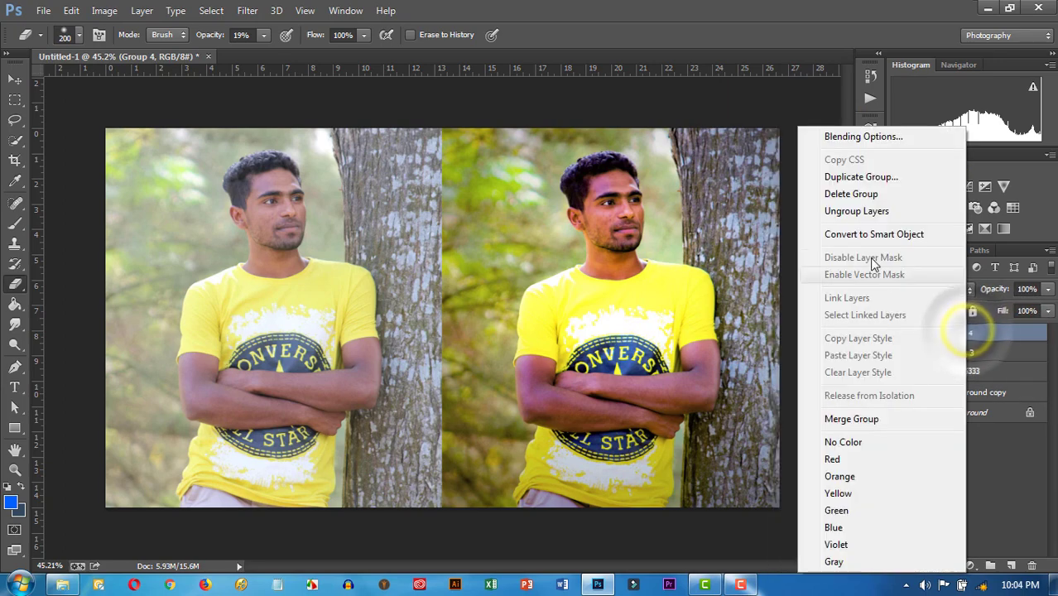
click(873, 235)
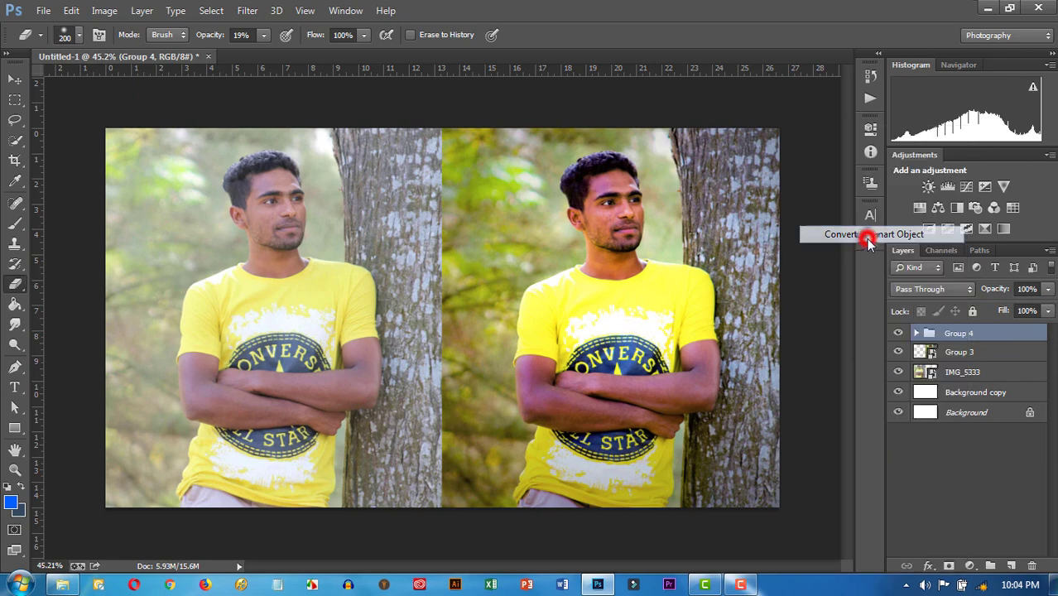
right_click(979, 340)
click(682, 237)
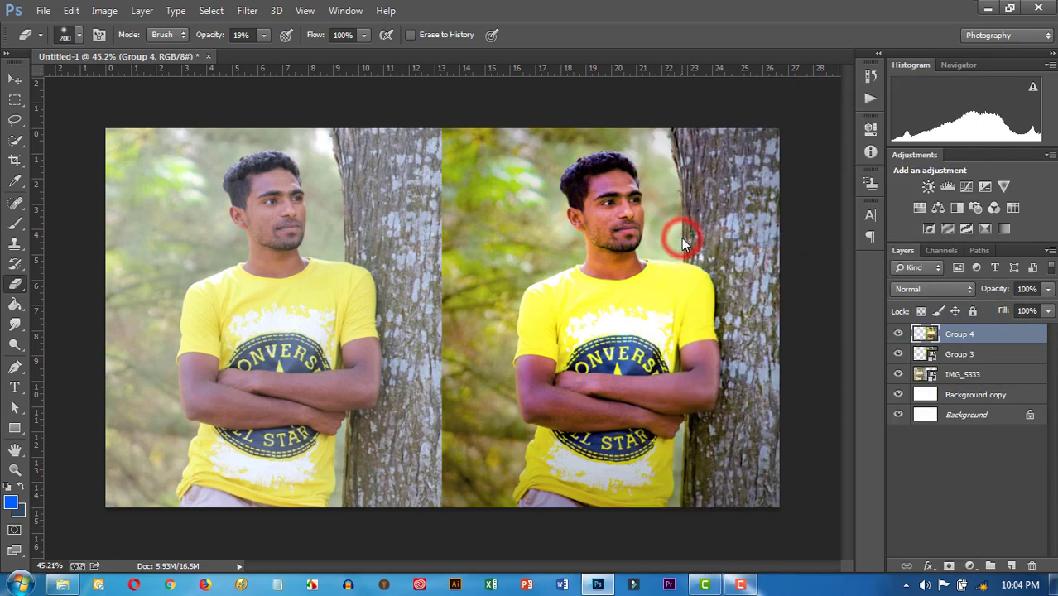
click(899, 334)
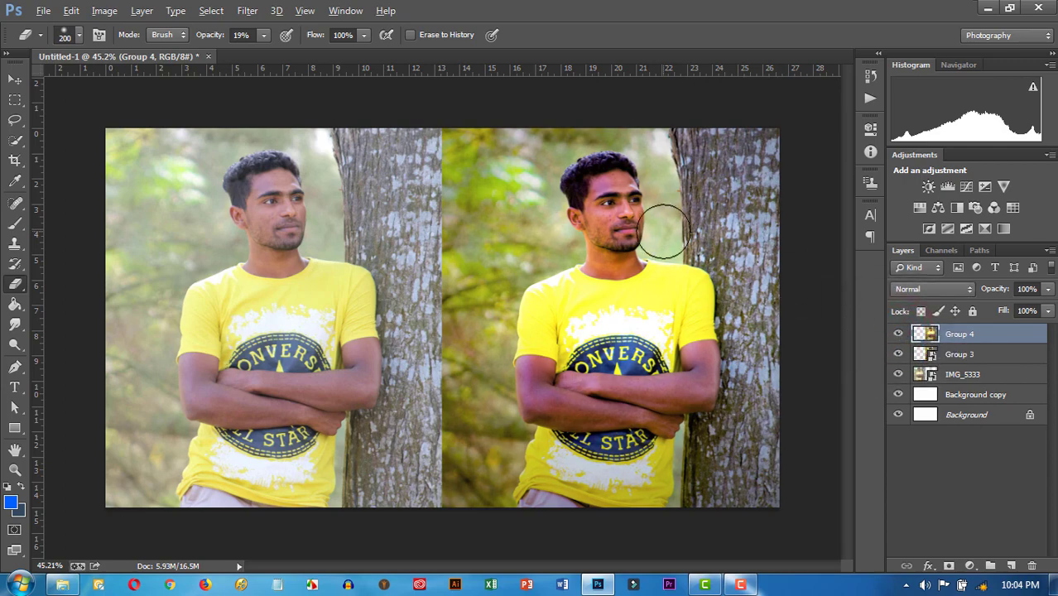
Step: Zoom in and heal three cheek blemishes with the Content-Aware Spot Healing Brush
alt+scroll(668, 232, up, 2)
alt+scroll(673, 229, up, 1)
alt+scroll(680, 203, up, 1)
alt+scroll(646, 211, up, 1)
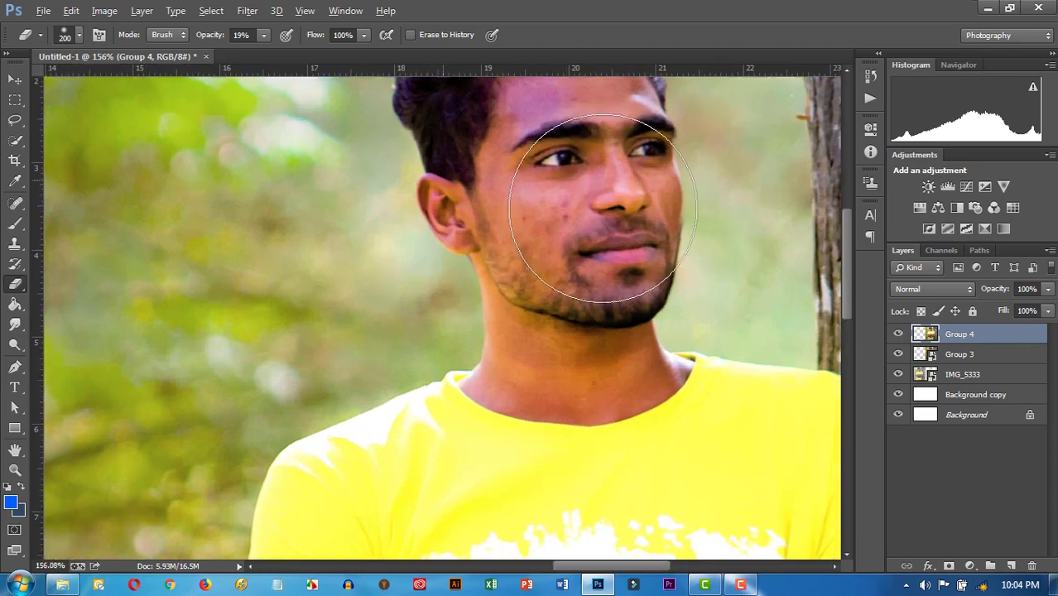
alt+scroll(601, 213, up, 1)
alt+scroll(602, 248, up, 1)
scroll(571, 322, up, 2)
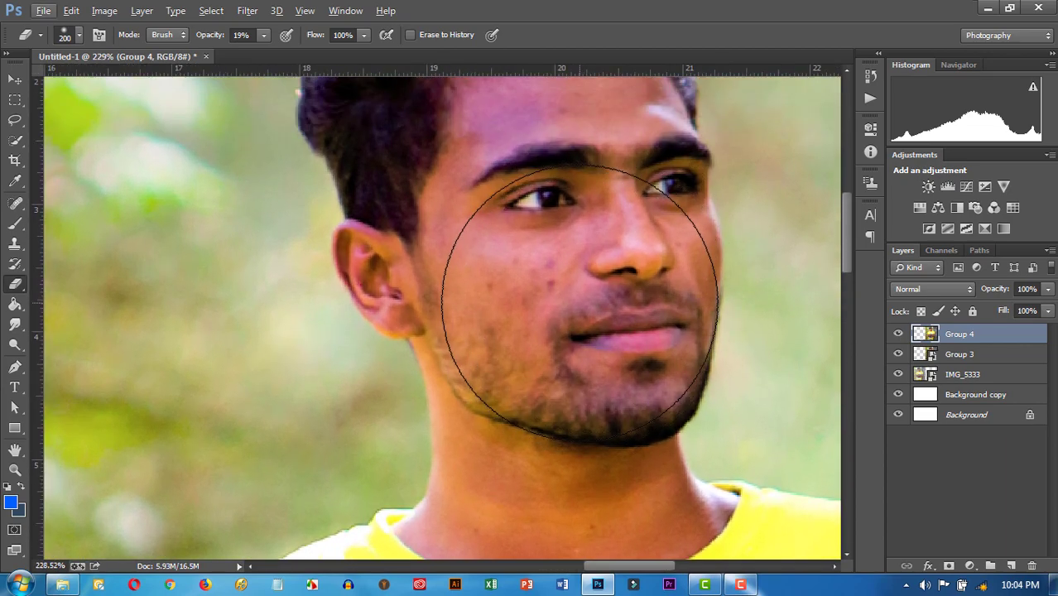
scroll(568, 310, up, 2)
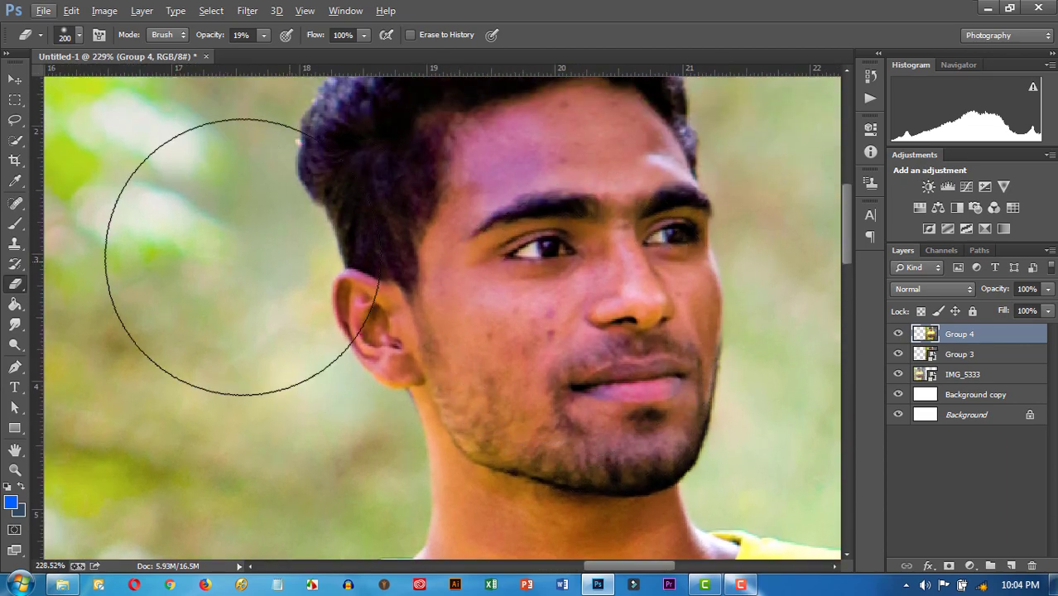
click(18, 205)
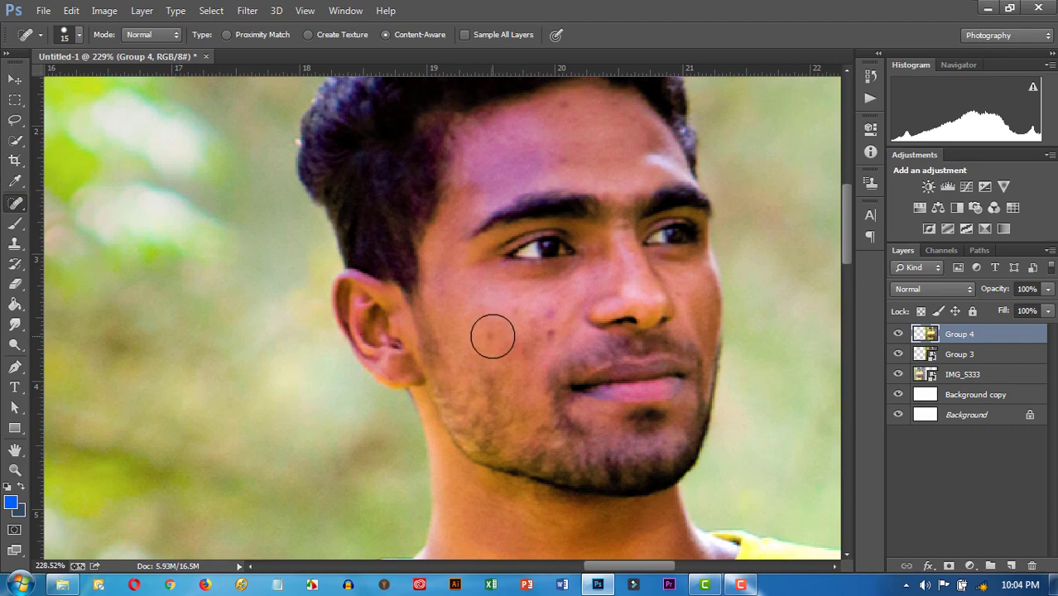
scroll(492, 337, up, 2)
scroll(494, 335, up, 2)
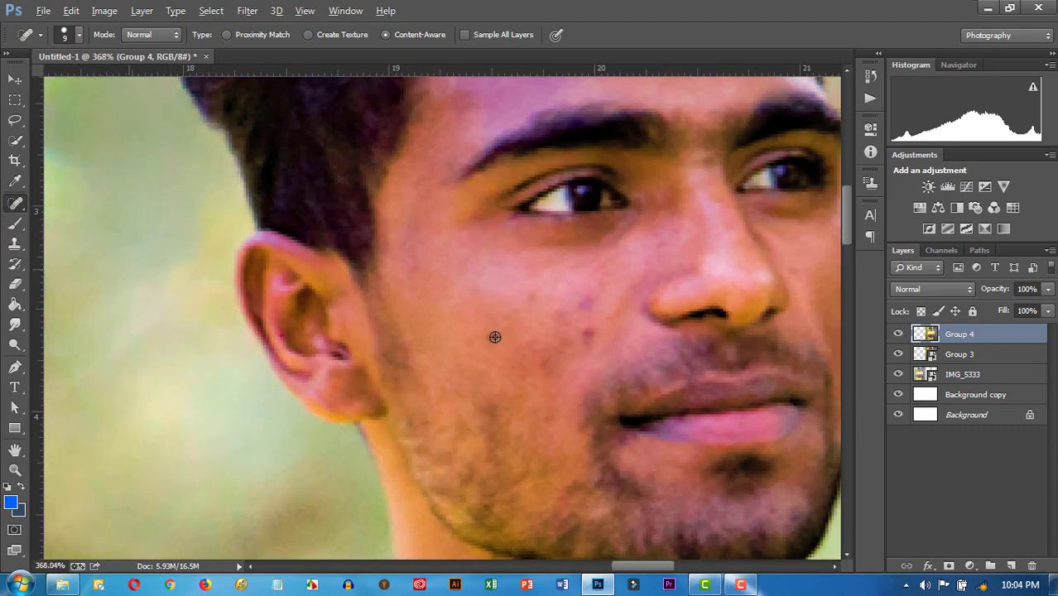
scroll(497, 339, up, 1)
click(499, 342)
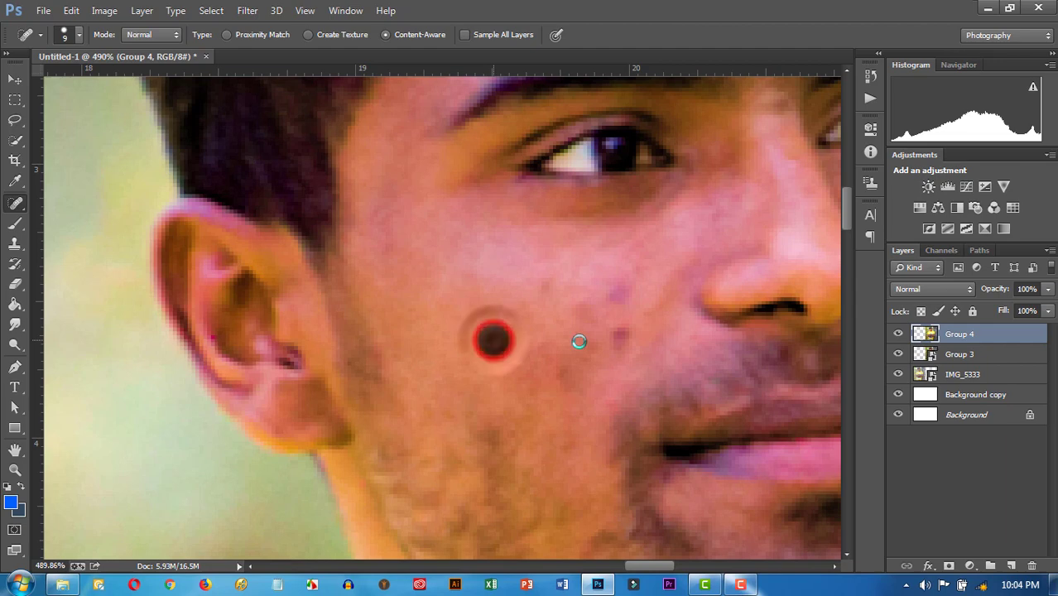
click(621, 291)
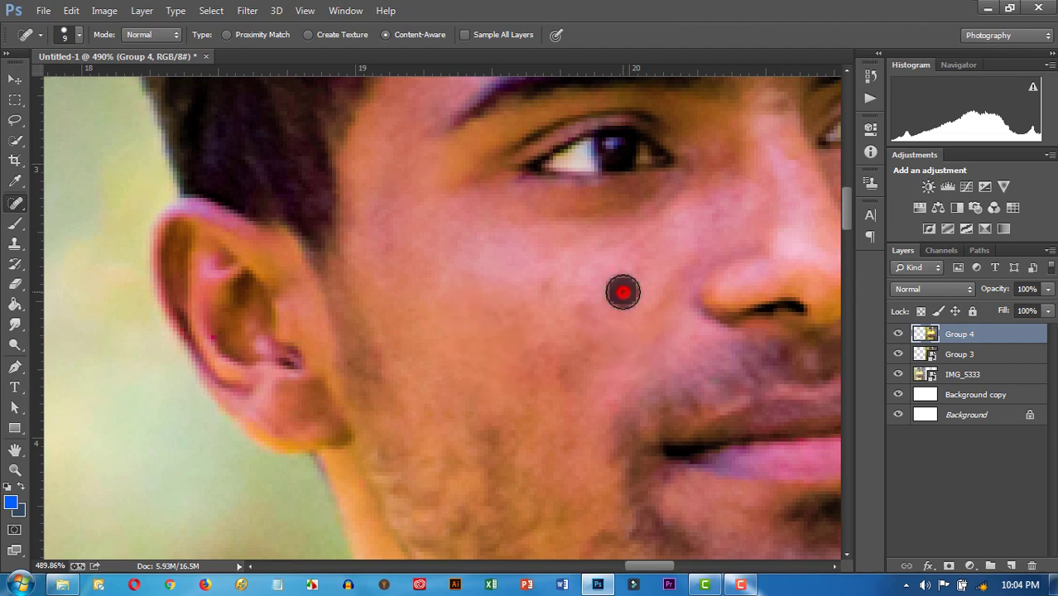
click(587, 309)
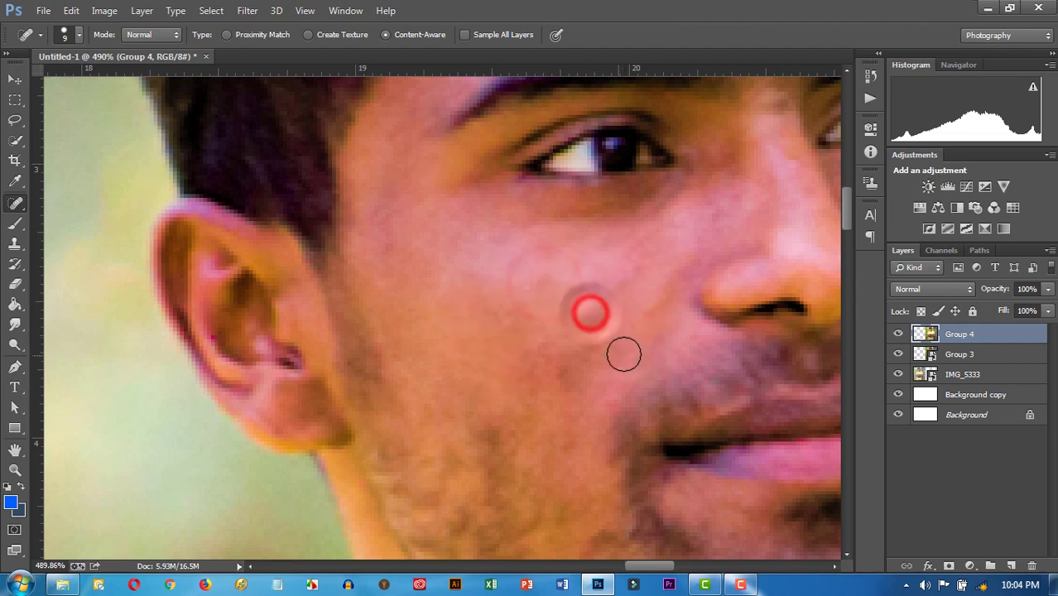
Step: Heal two forehead blemishes and one on the nose bridge
drag(649, 260, 500, 413)
drag(509, 257, 513, 373)
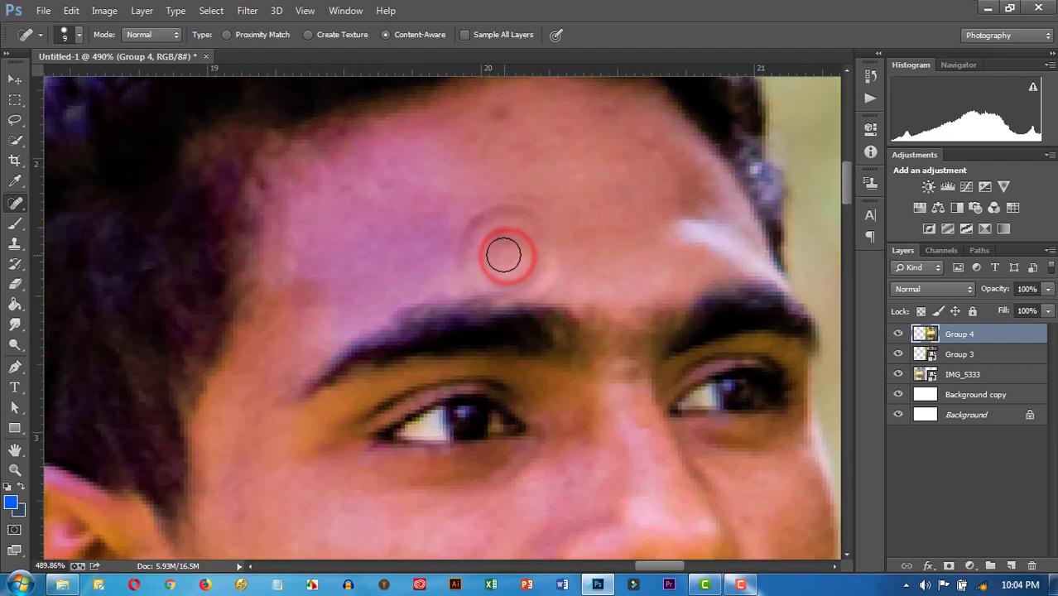
click(495, 233)
click(500, 111)
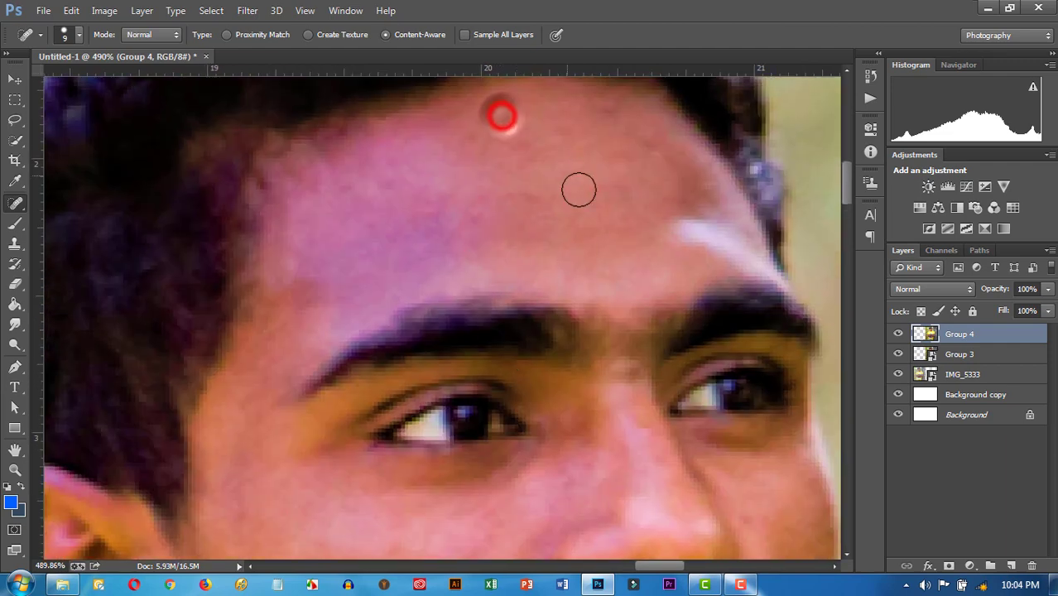
scroll(588, 259, down, 3)
scroll(593, 302, down, 2)
scroll(630, 265, down, 2)
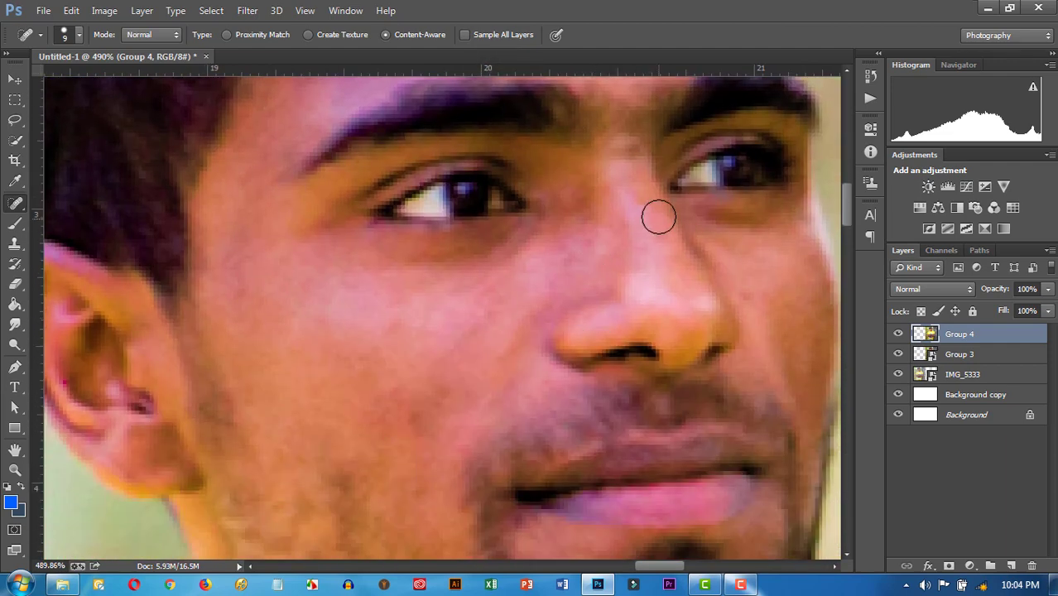
click(652, 205)
Step: Heal the small reddish cheek blemish and the spot beside the nose
scroll(571, 278, down, 1)
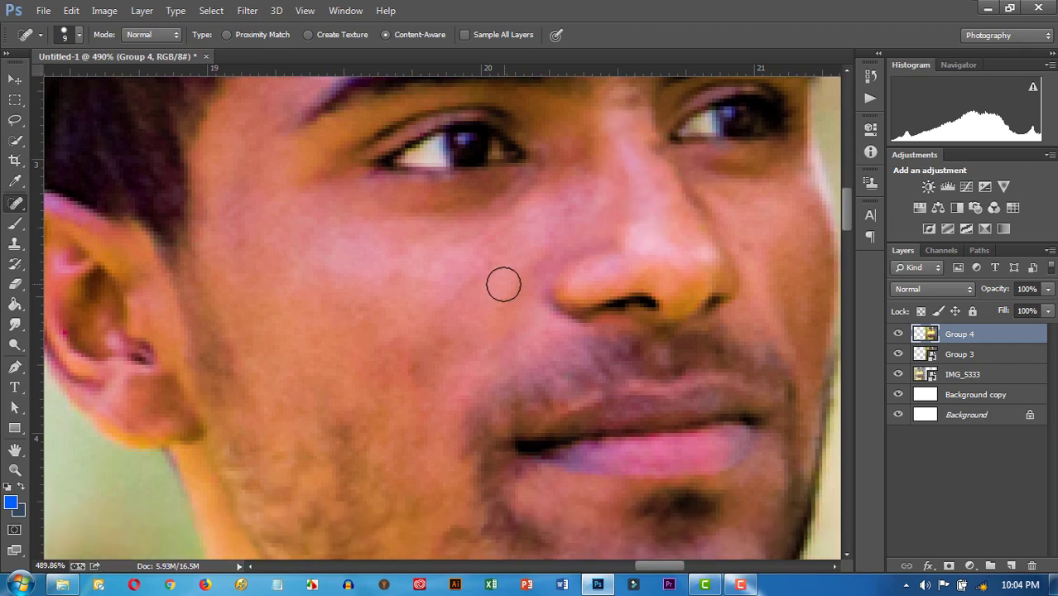
scroll(505, 280, down, 1)
click(409, 324)
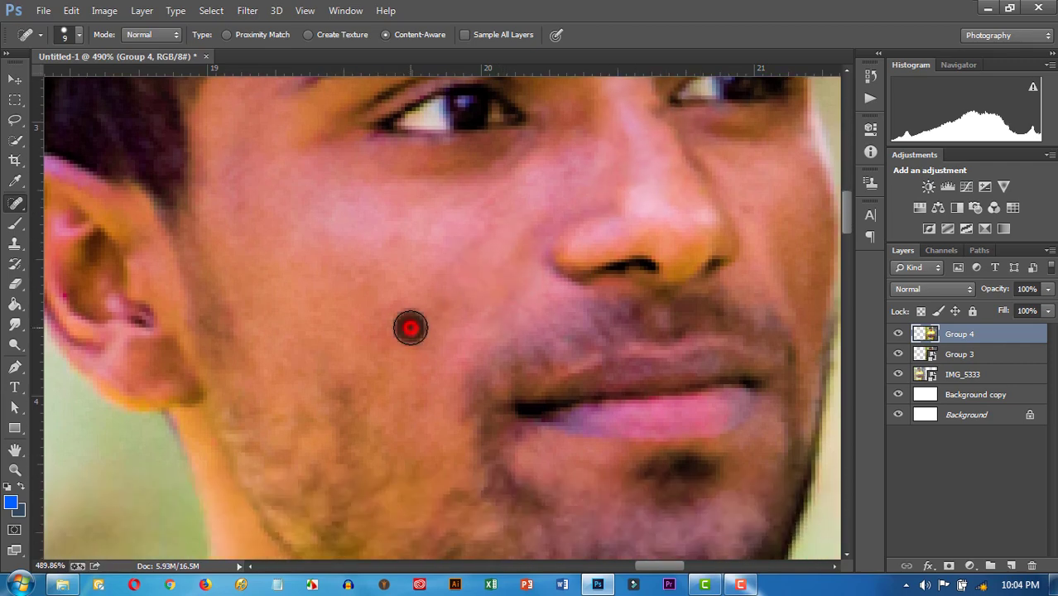
click(748, 215)
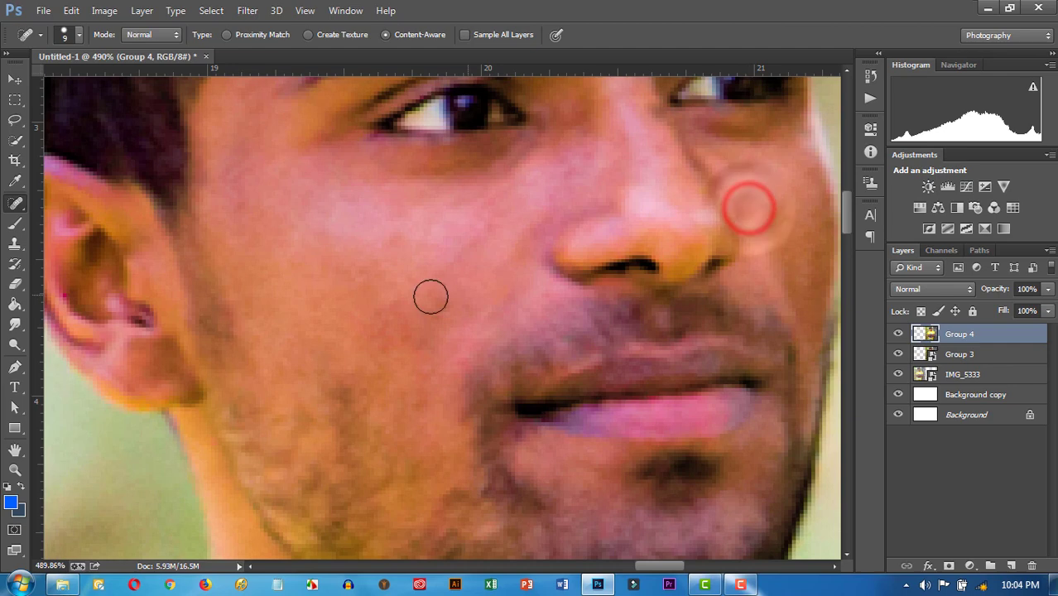
Step: Heal two neck blemishes, then zoom out to show both men side by side
scroll(364, 378, down, 2)
scroll(370, 375, down, 1)
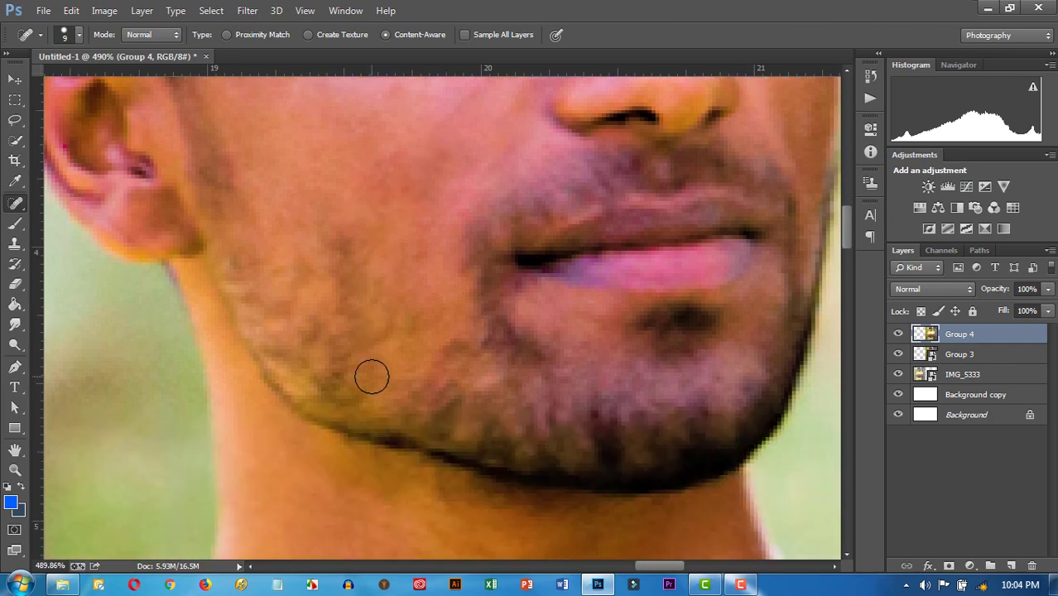
scroll(372, 379, down, 3)
click(569, 426)
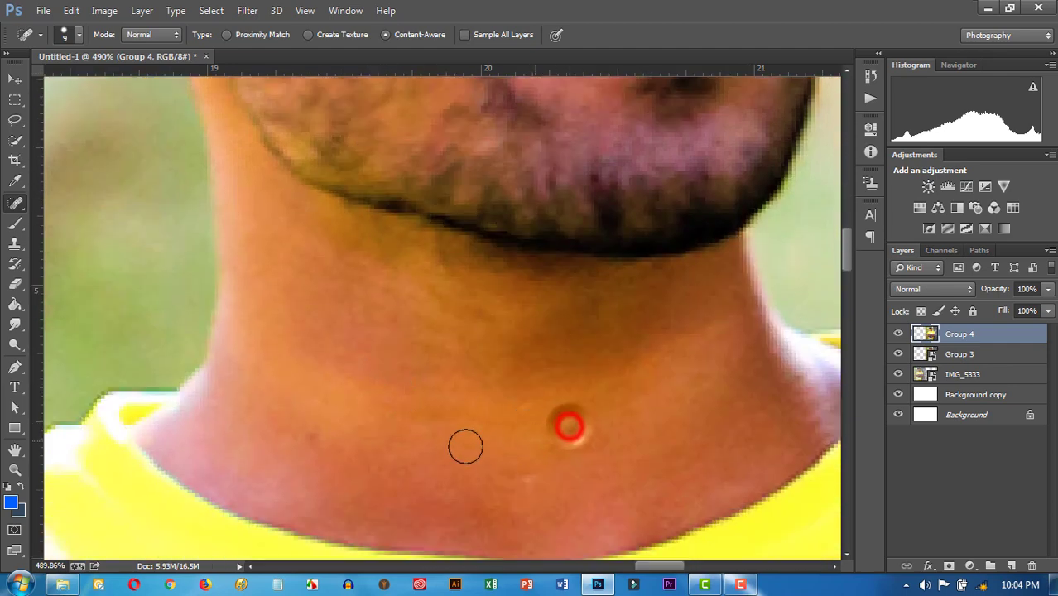
click(316, 437)
scroll(381, 437, down, 2)
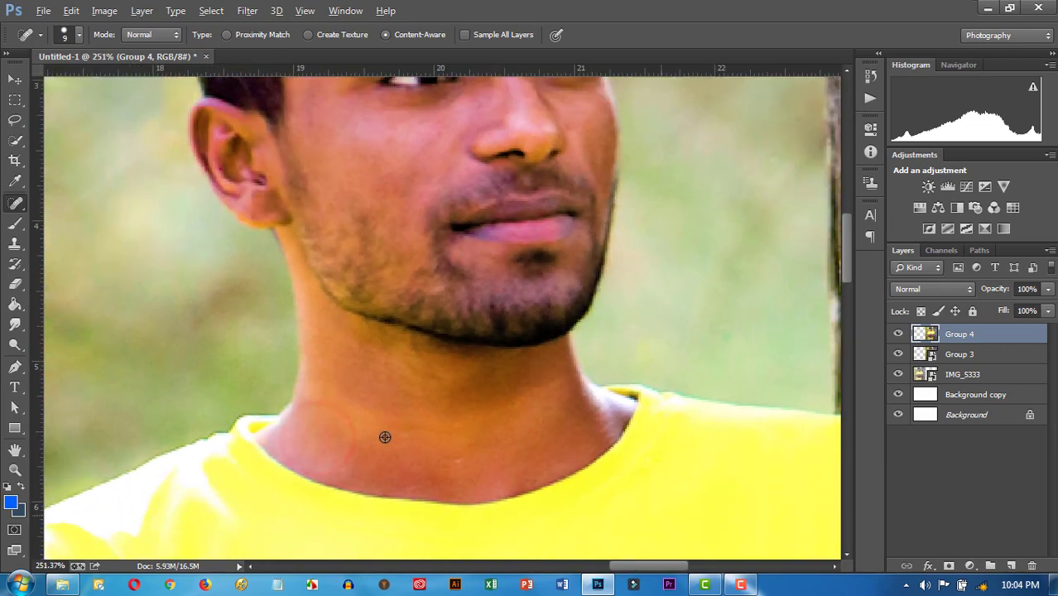
scroll(385, 436, down, 1)
scroll(389, 436, down, 1)
scroll(389, 437, down, 1)
drag(389, 436, 694, 267)
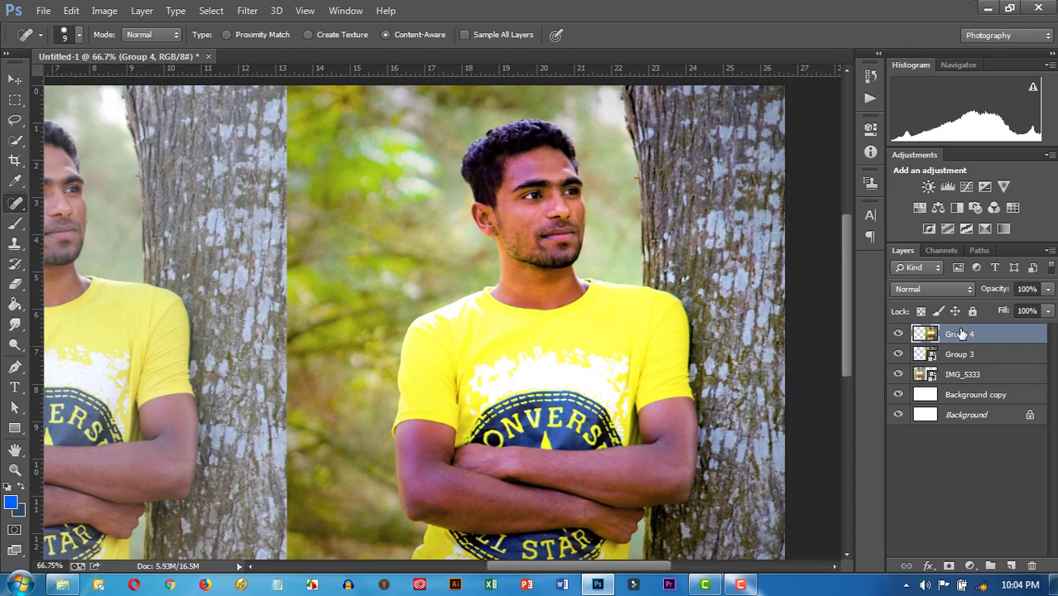
Step: Duplicate Group 4 and apply Reduce Noise (strength 8, preserve details 5%, sharpen details 2%)
drag(959, 334, 1010, 566)
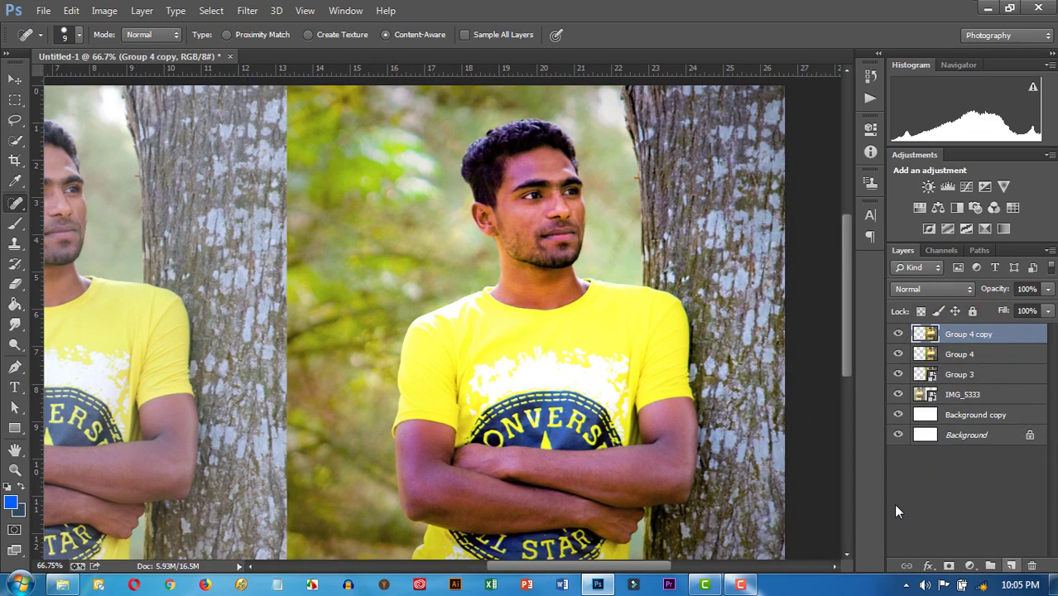
click(249, 11)
mouse_move(258, 212)
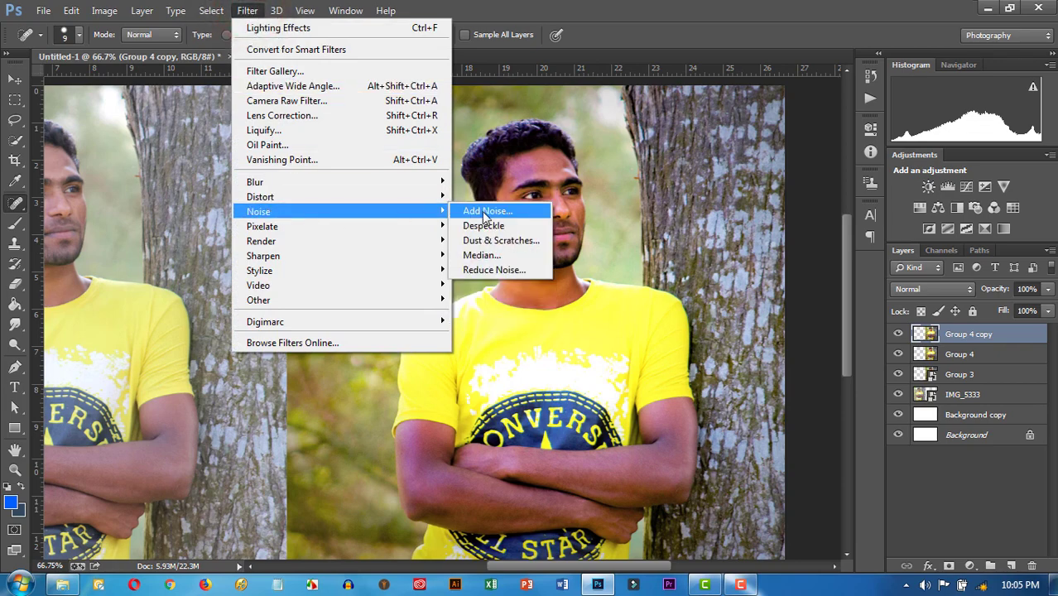
click(497, 267)
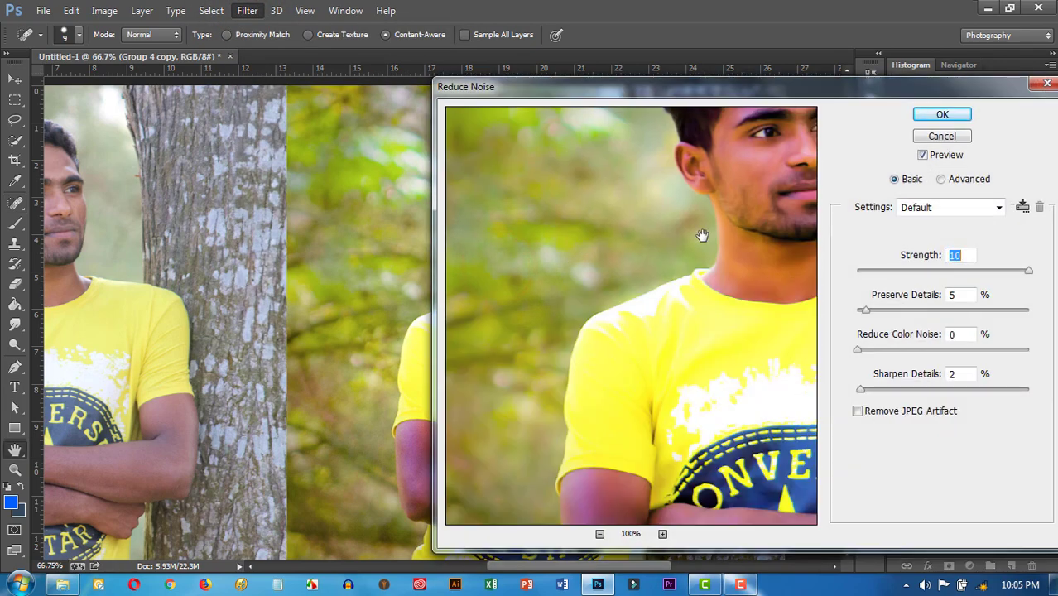
mouse_move(715, 229)
mouse_down()
mouse_move(633, 266)
mouse_move(627, 319)
mouse_up()
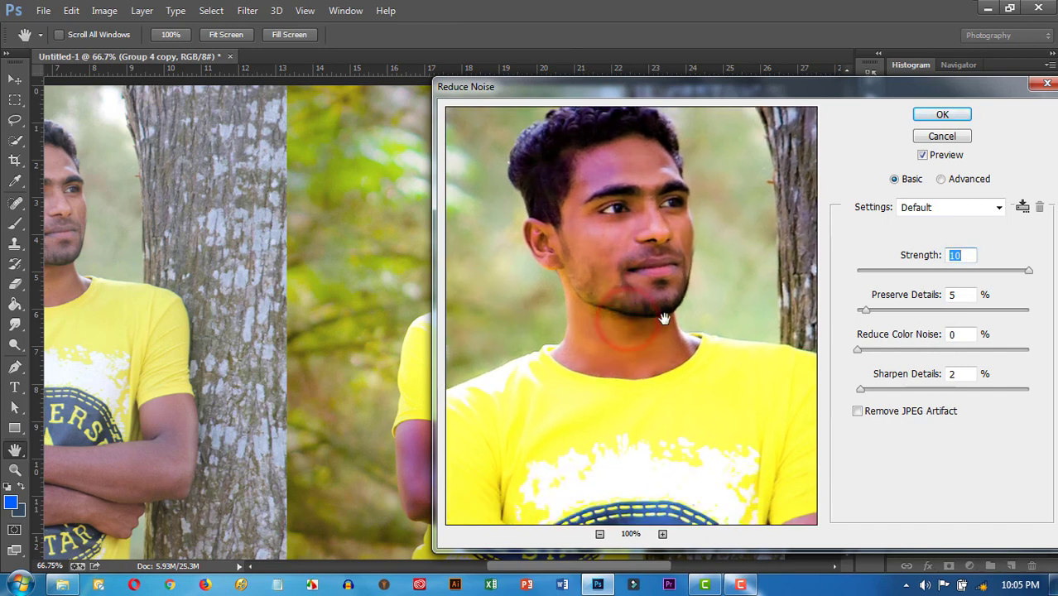
drag(662, 259, 667, 304)
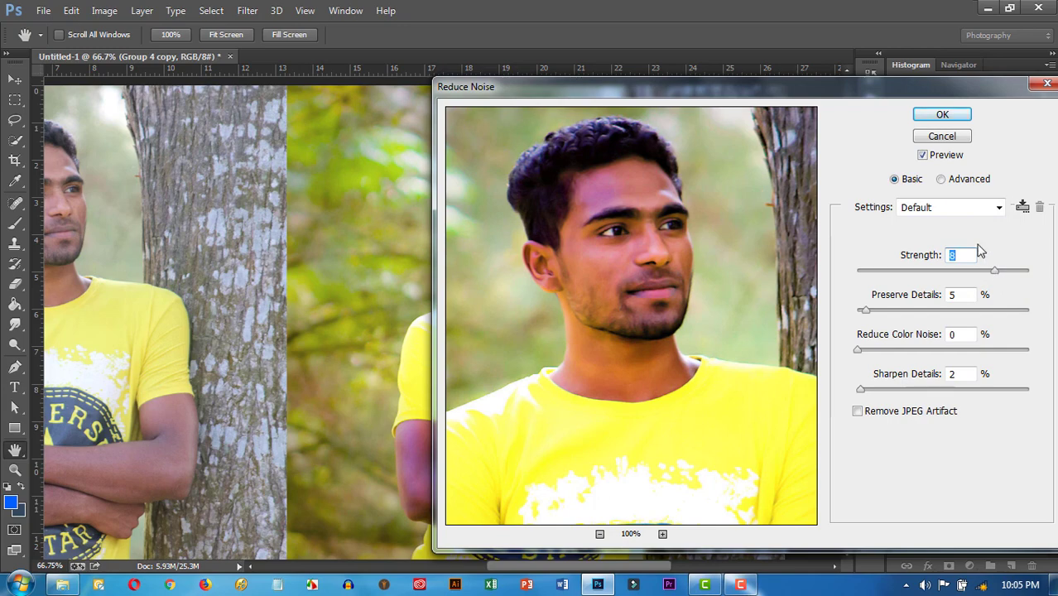
click(939, 116)
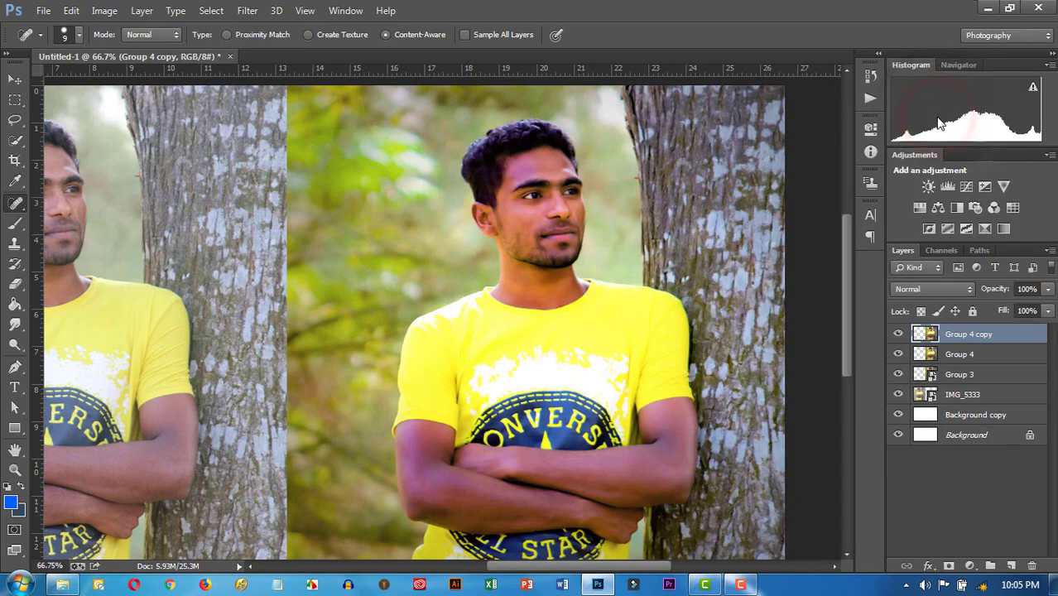
Step: Compare Group 4 copy on and off, add a black layer mask, and pick a small brush
click(901, 333)
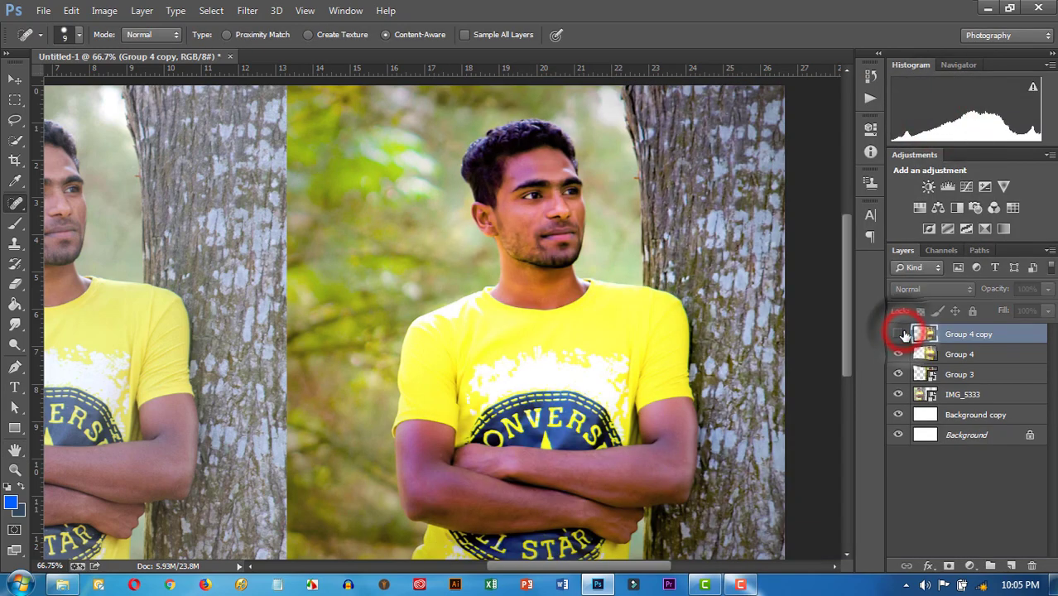
click(900, 334)
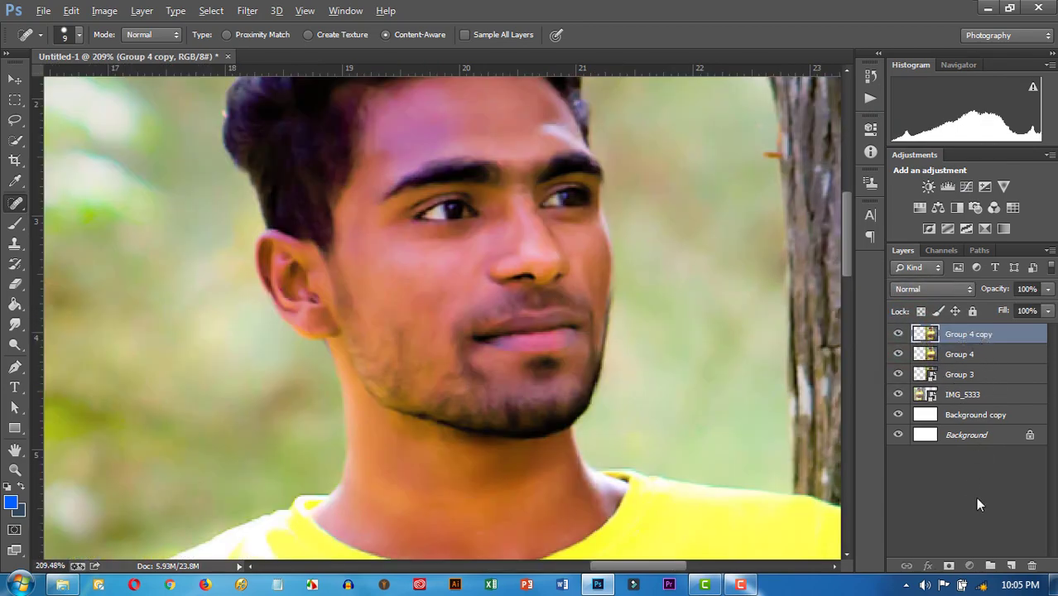
alt+click(949, 565)
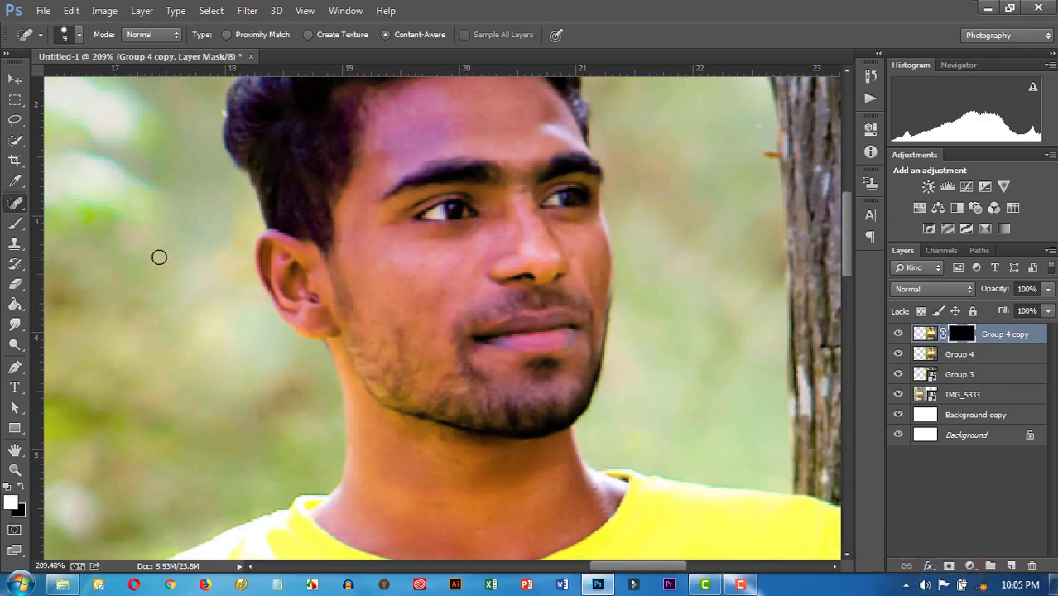
click(13, 225)
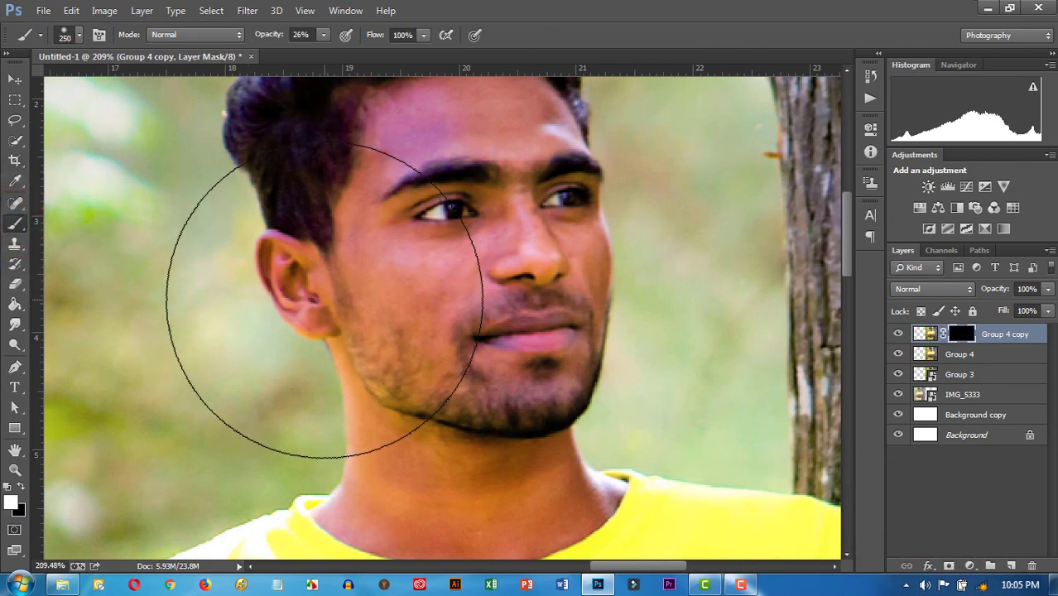
key(bracketleft)
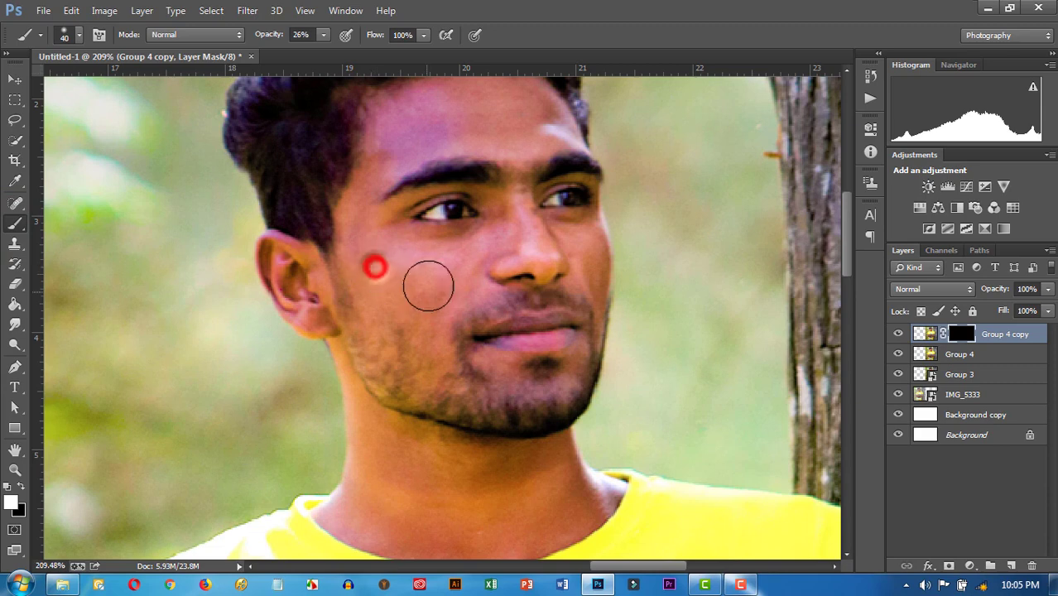
Step: Paint the smoothing back onto the cheeks and across the forehead to the temple
drag(428, 285, 467, 250)
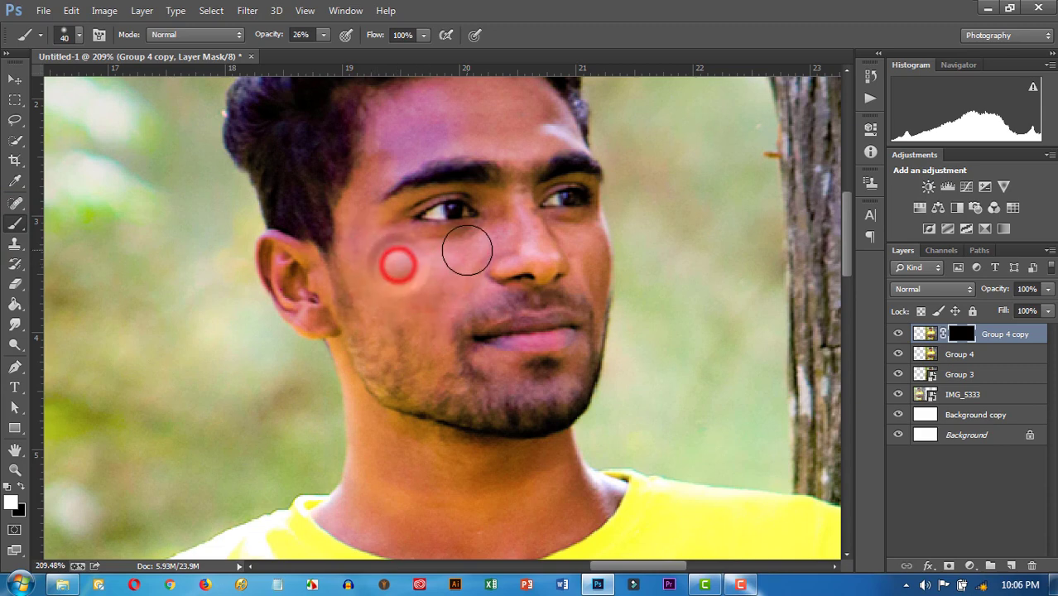
click(462, 252)
scroll(430, 249, up, 2)
mouse_move(424, 185)
mouse_down()
mouse_move(509, 181)
mouse_move(465, 151)
mouse_move(427, 175)
mouse_up()
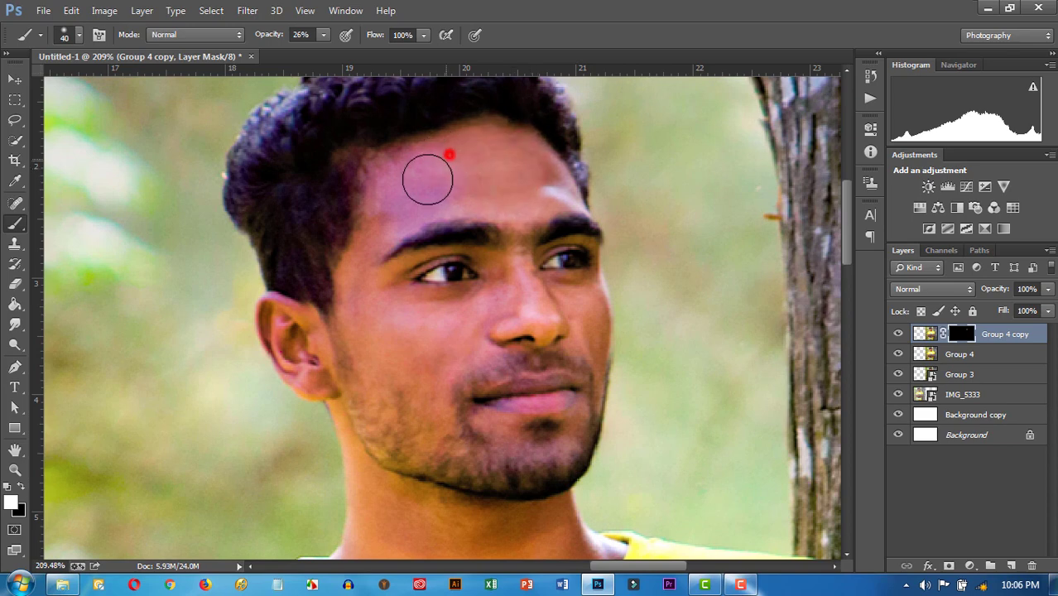
drag(372, 235, 364, 251)
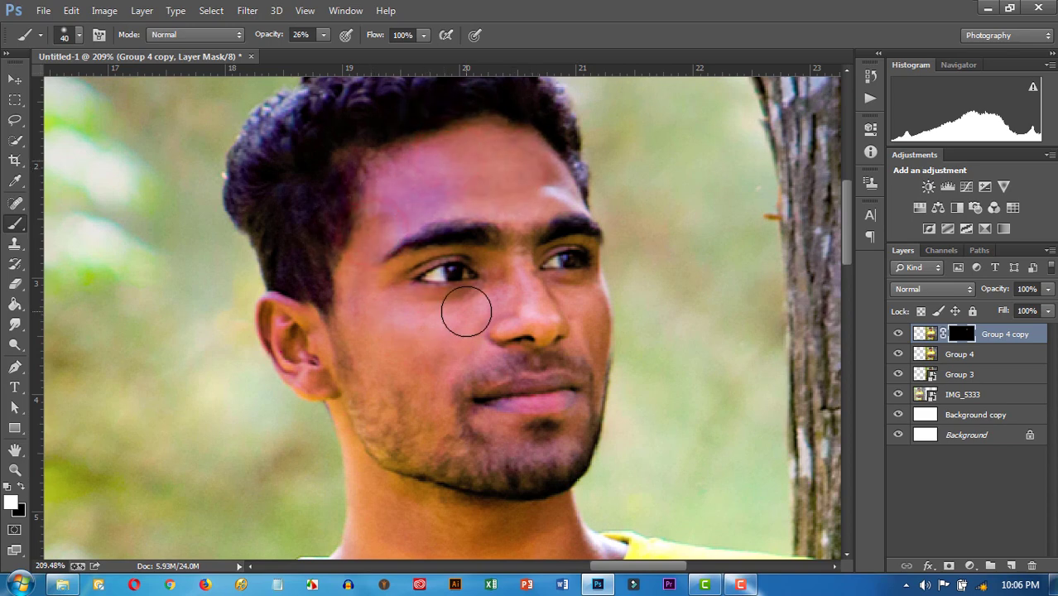
drag(474, 322, 393, 324)
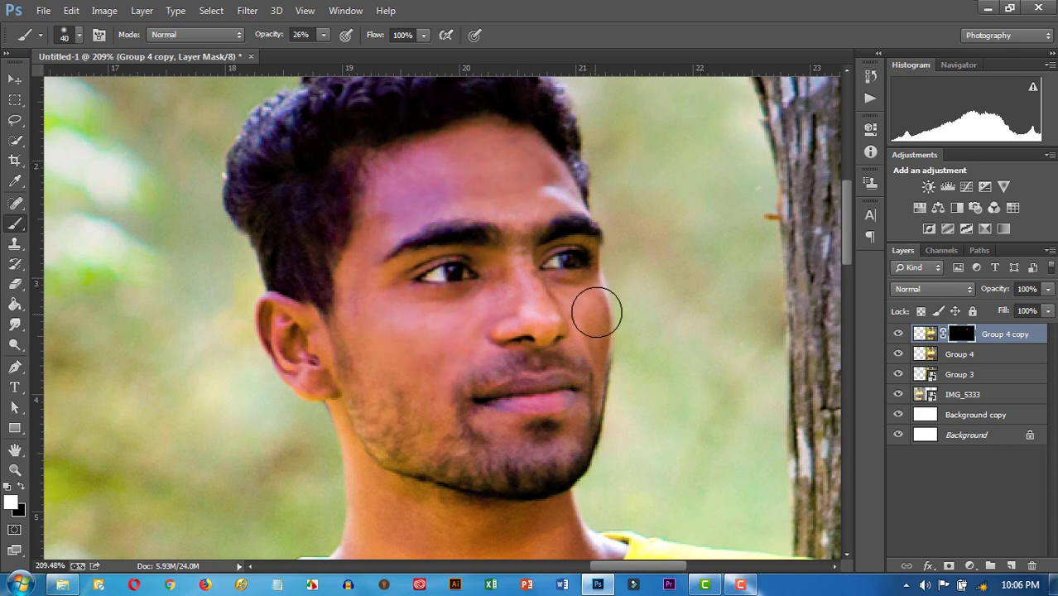
click(597, 308)
Step: With a smaller brush, reveal smoothing on the nose bridge, chin, forehead and cheeks
key([)
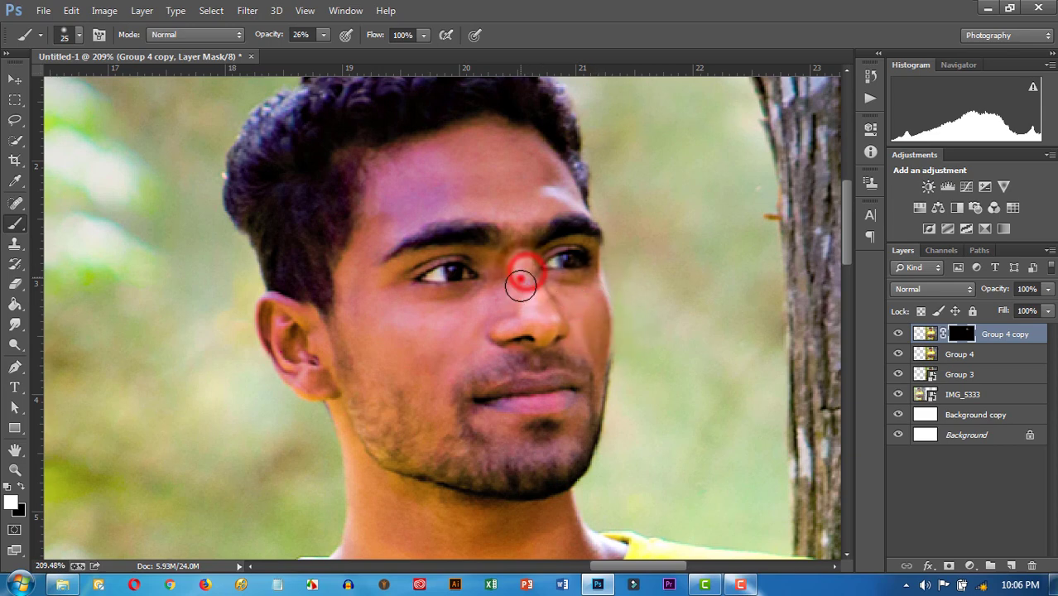
drag(527, 285, 497, 290)
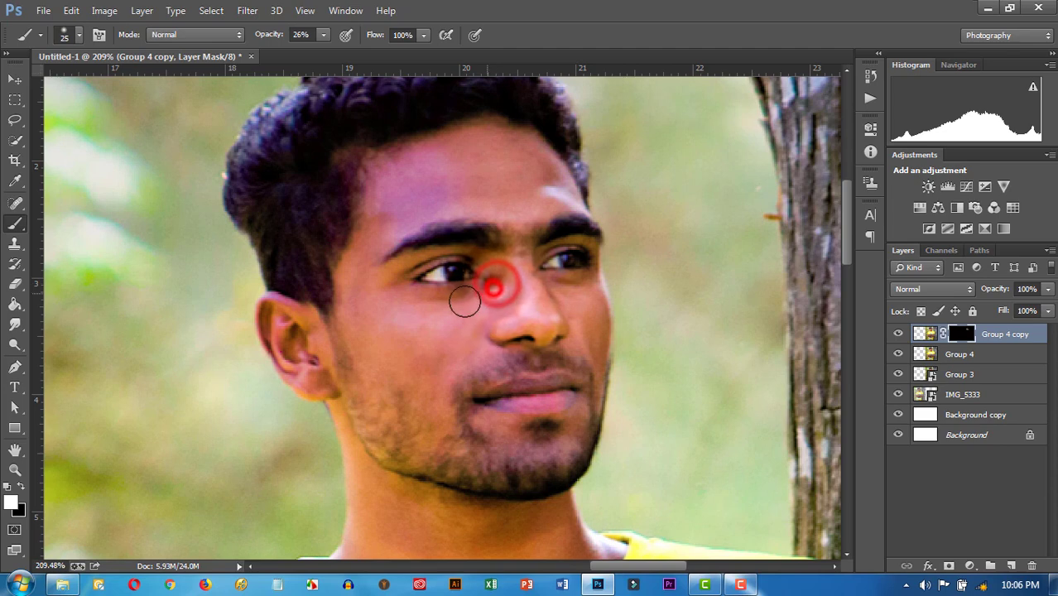
click(392, 293)
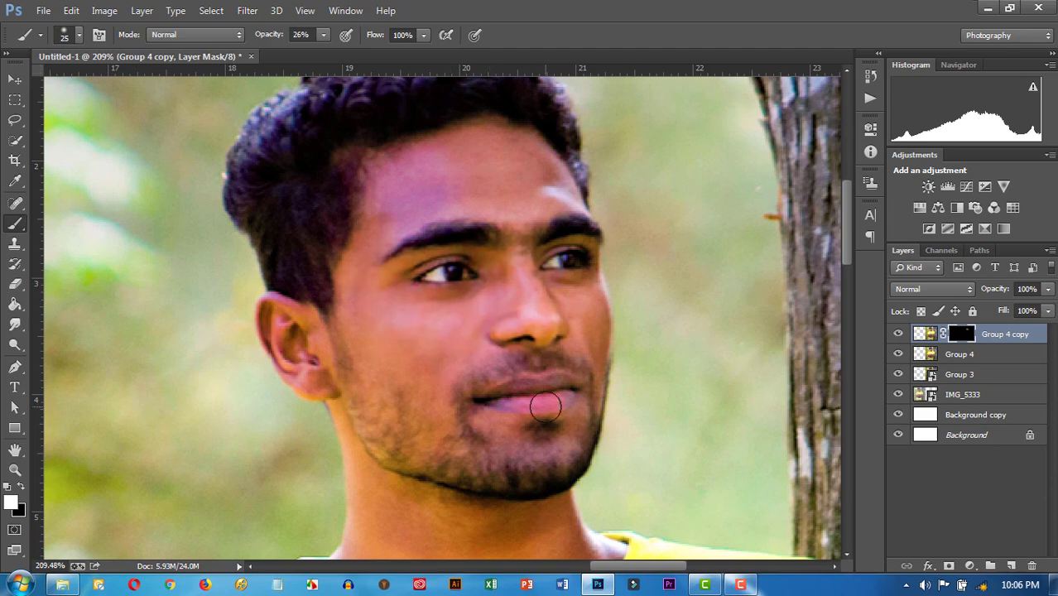
click(505, 420)
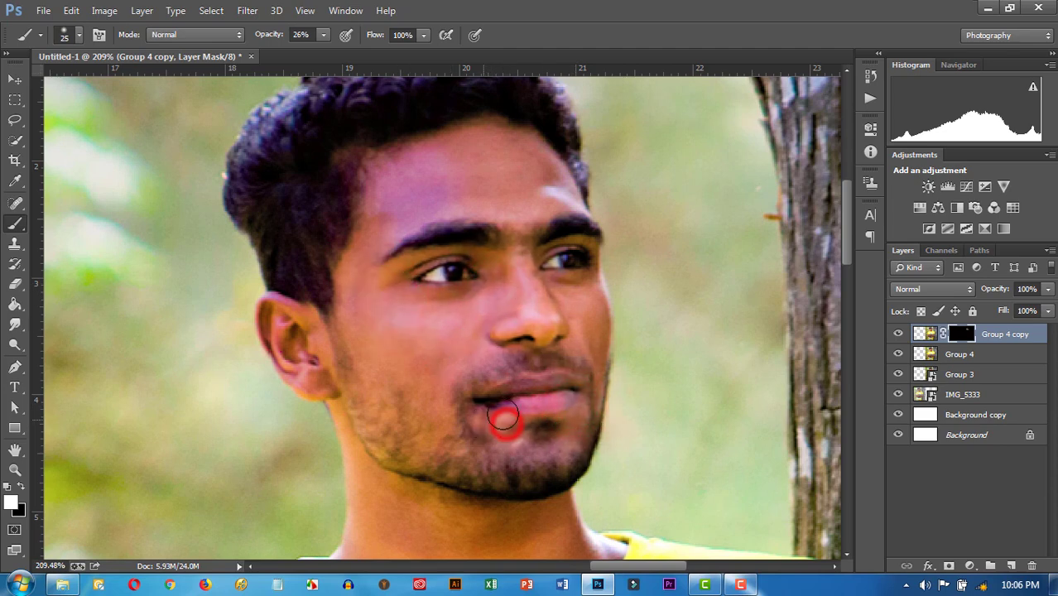
click(577, 340)
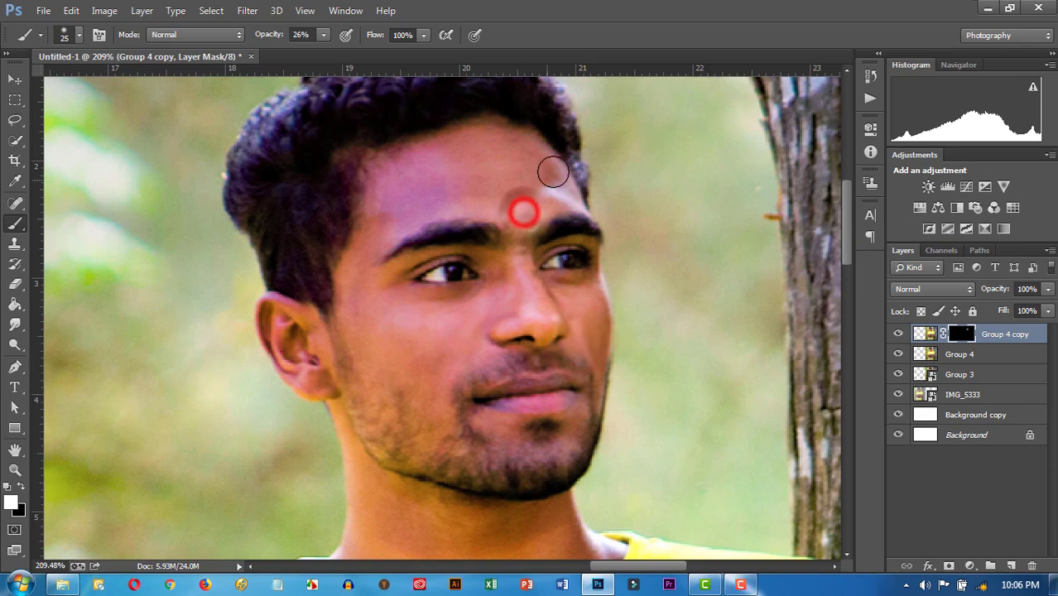
click(501, 149)
click(418, 158)
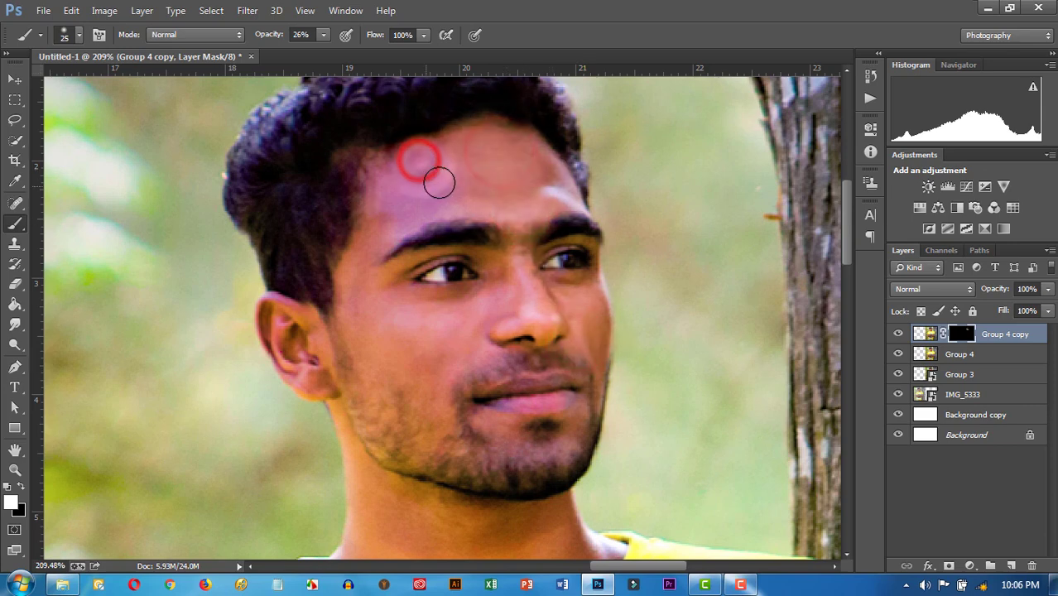
click(451, 177)
click(400, 201)
click(362, 330)
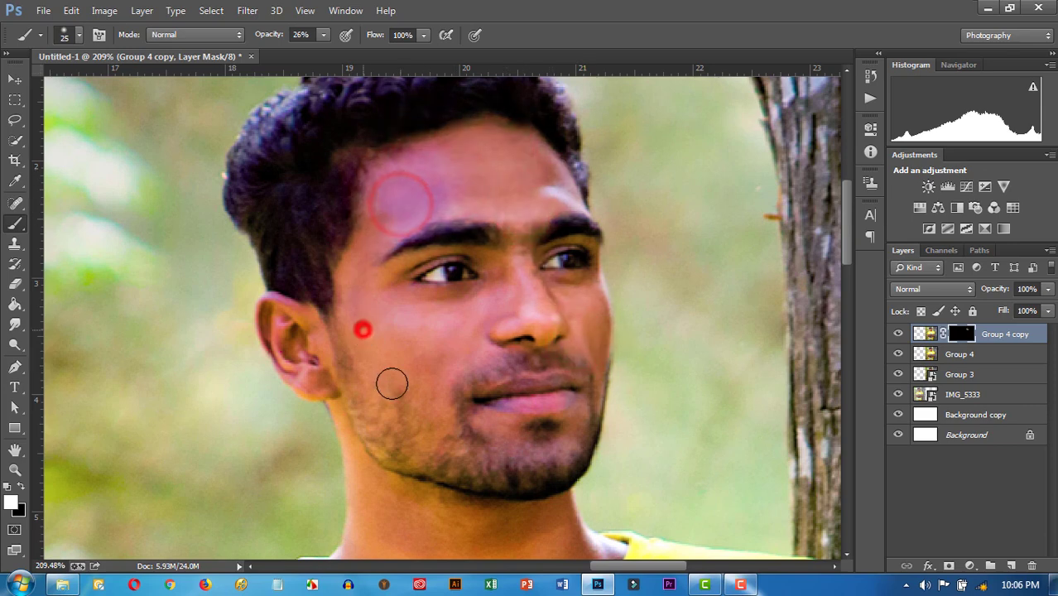
click(435, 354)
Step: Reveal smoothing along the jawline and across the neck down to the collar
scroll(460, 269, down, 2)
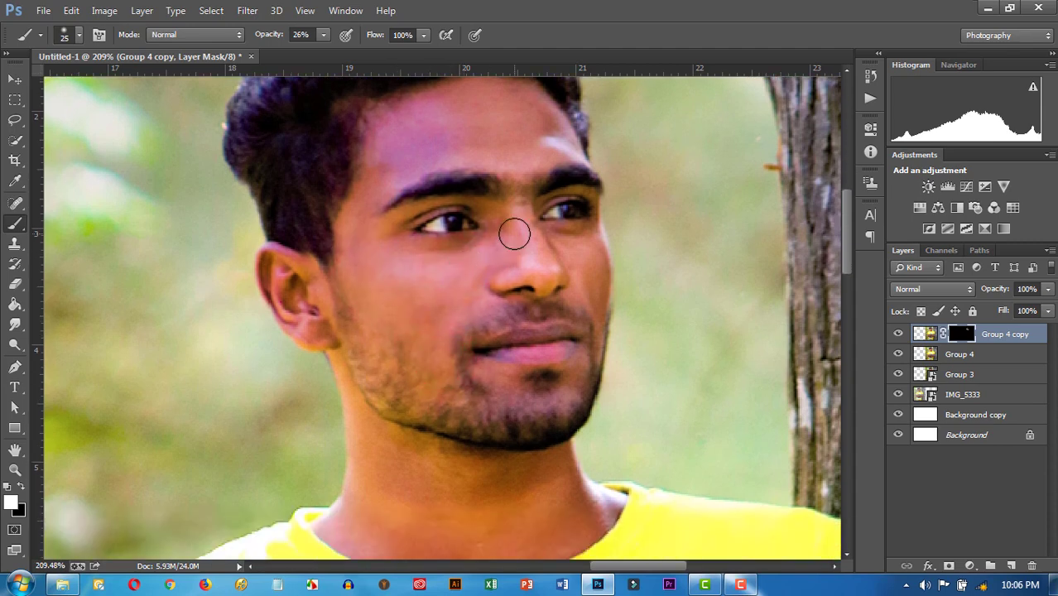
scroll(495, 271, down, 4)
scroll(465, 299, down, 2)
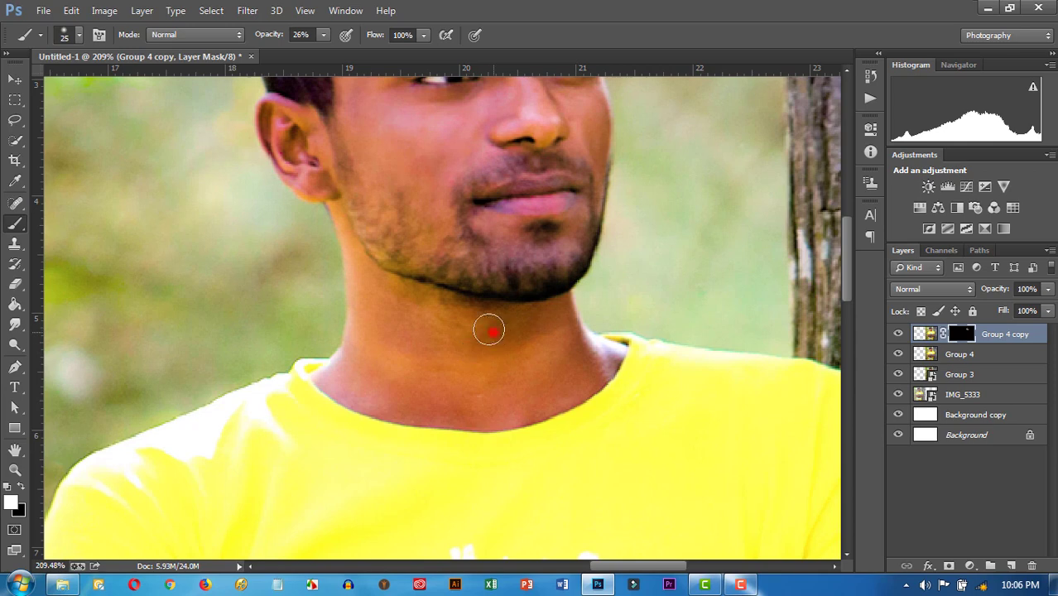
drag(363, 279, 402, 312)
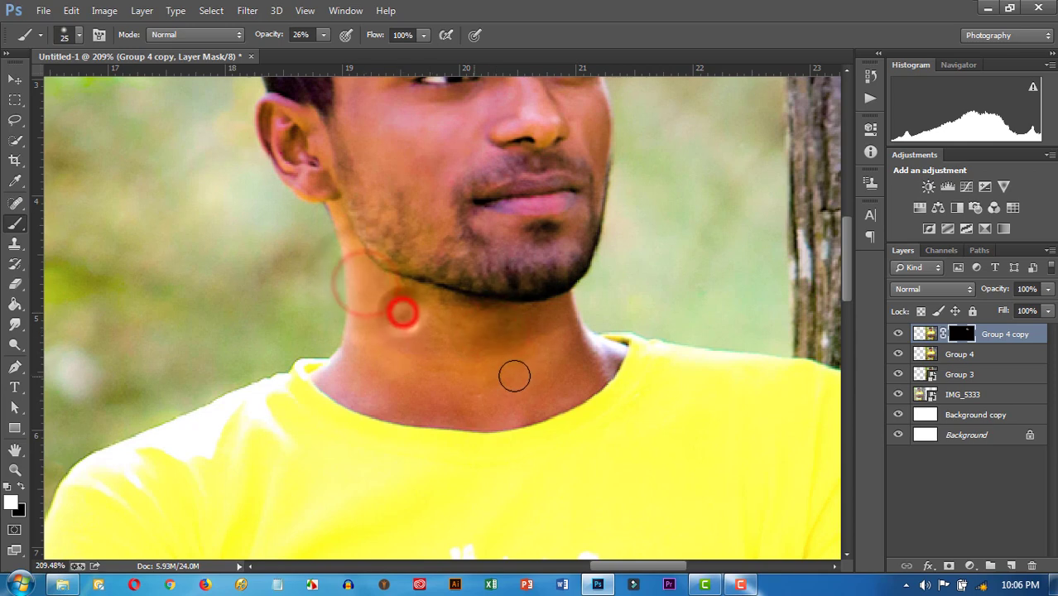
drag(437, 390, 507, 390)
click(362, 372)
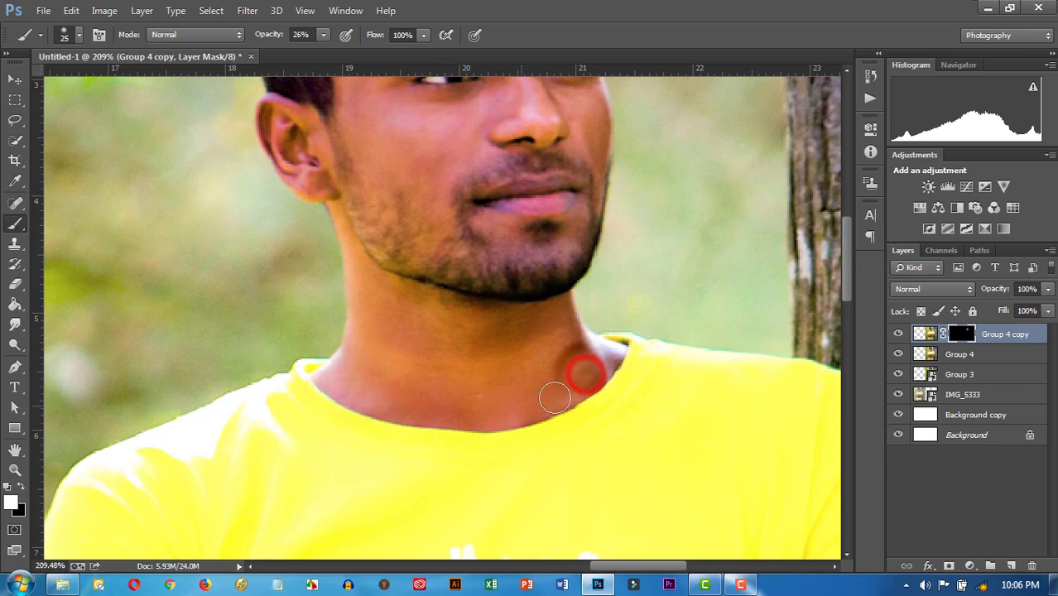
mouse_move(554, 397)
mouse_down()
mouse_move(562, 341)
mouse_move(541, 366)
mouse_move(420, 378)
mouse_move(491, 401)
mouse_move(392, 377)
mouse_move(427, 418)
mouse_move(366, 373)
mouse_up()
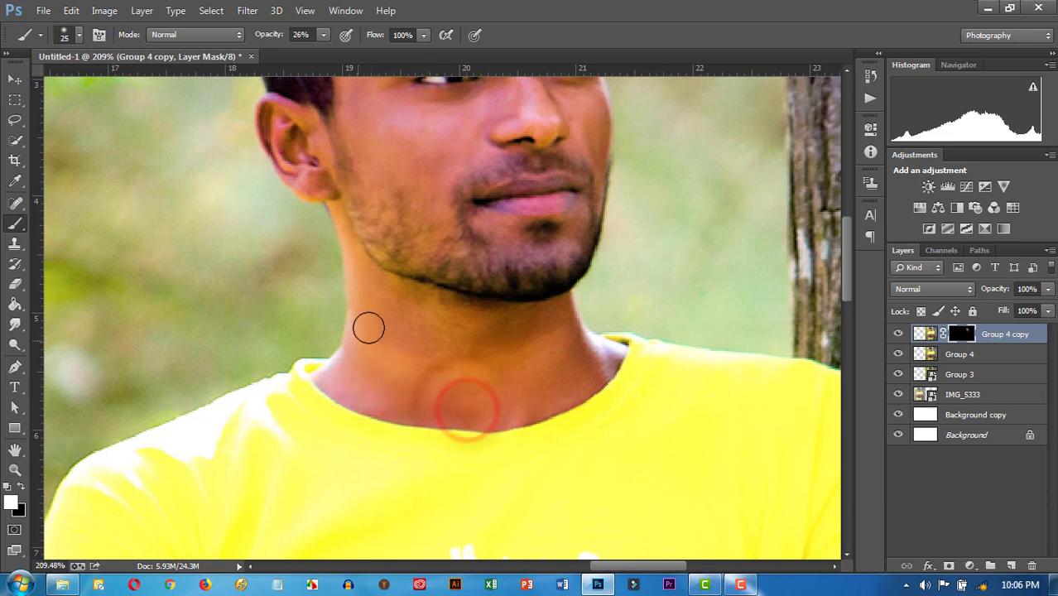
mouse_move(426, 356)
mouse_down()
mouse_move(406, 324)
mouse_move(538, 374)
mouse_move(580, 367)
mouse_up()
drag(582, 367, 498, 397)
drag(347, 381, 407, 409)
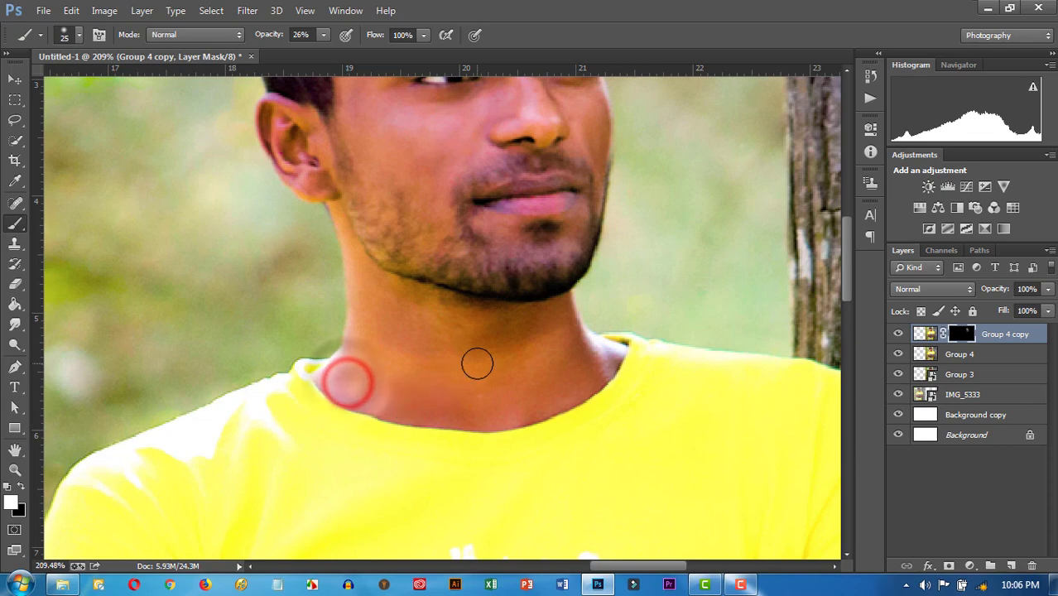
Step: Touch up a forehead patch, then merge Group 4 copy with Group 4 using Ctrl+E
scroll(485, 356, up, 3)
scroll(485, 355, up, 1)
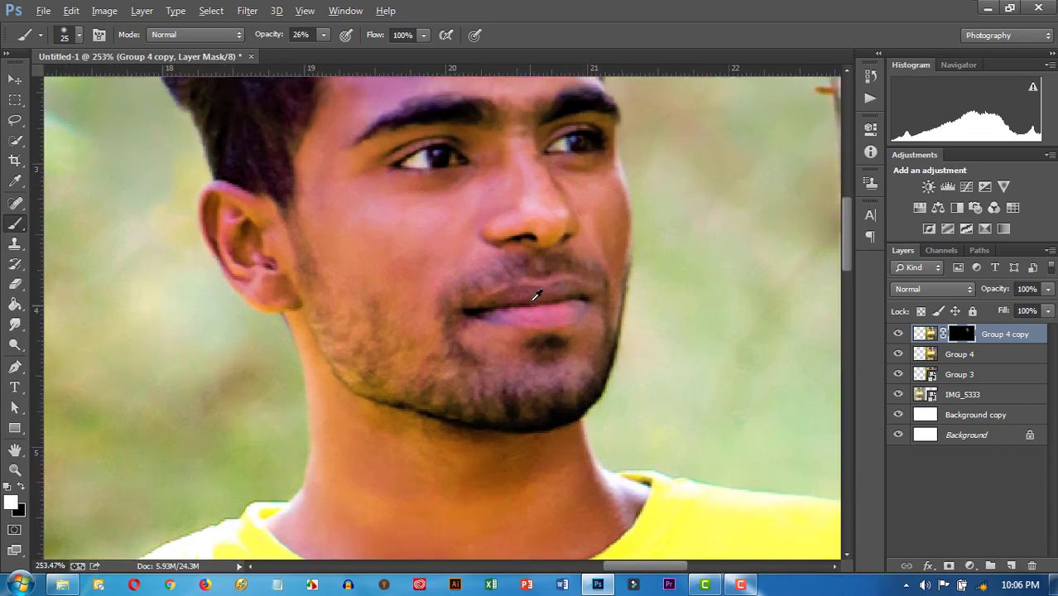
scroll(484, 355, up, 1)
drag(566, 181, 409, 331)
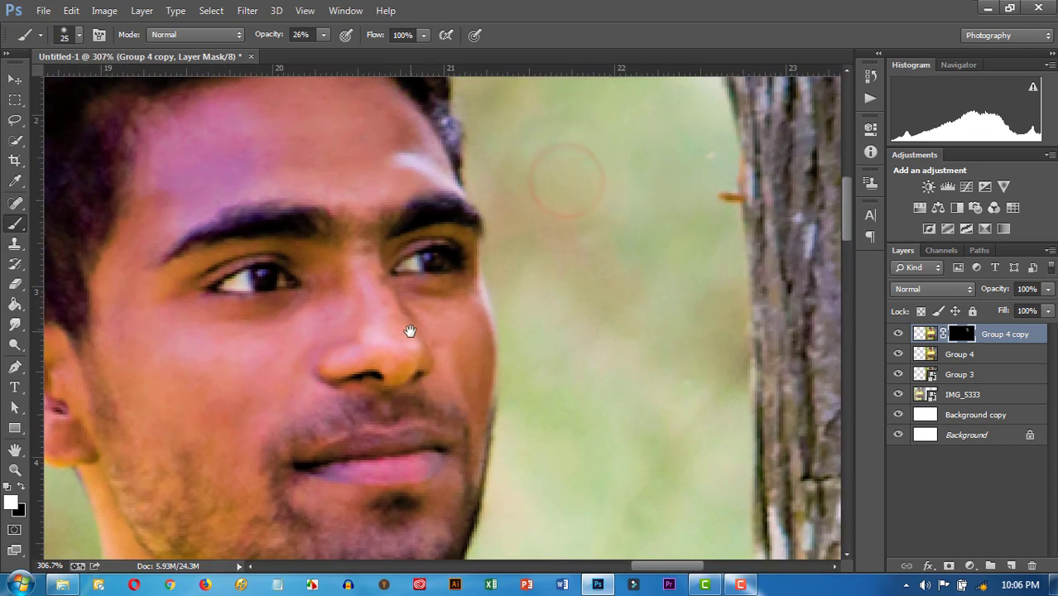
drag(405, 155, 410, 159)
shift+click(958, 356)
key(ctrl+e)
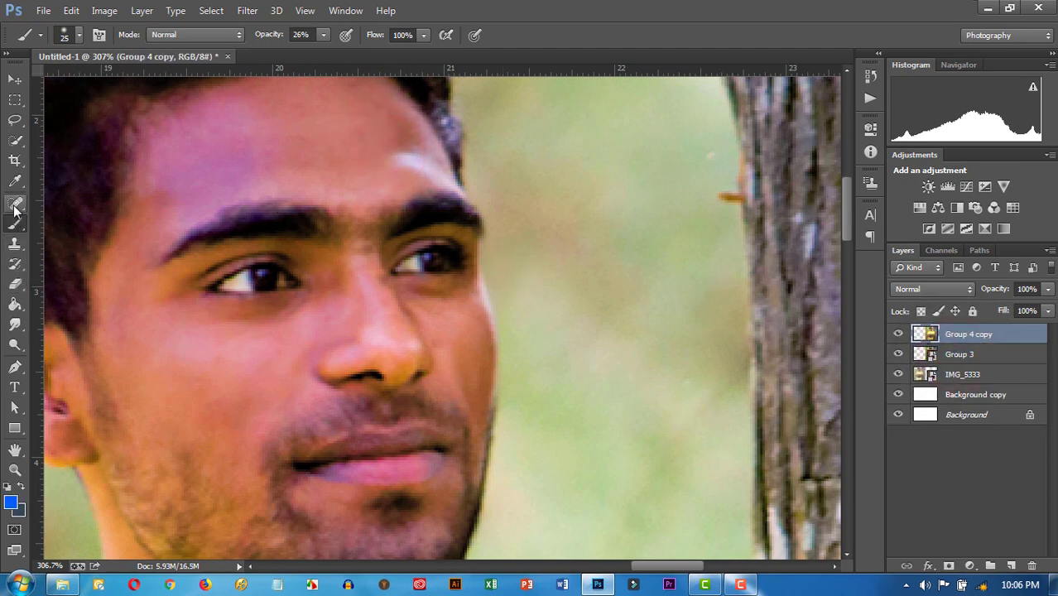
Step: Dodge at 5% midtones to lighten between the eyes, under the eye, the nose and cheek
click(14, 346)
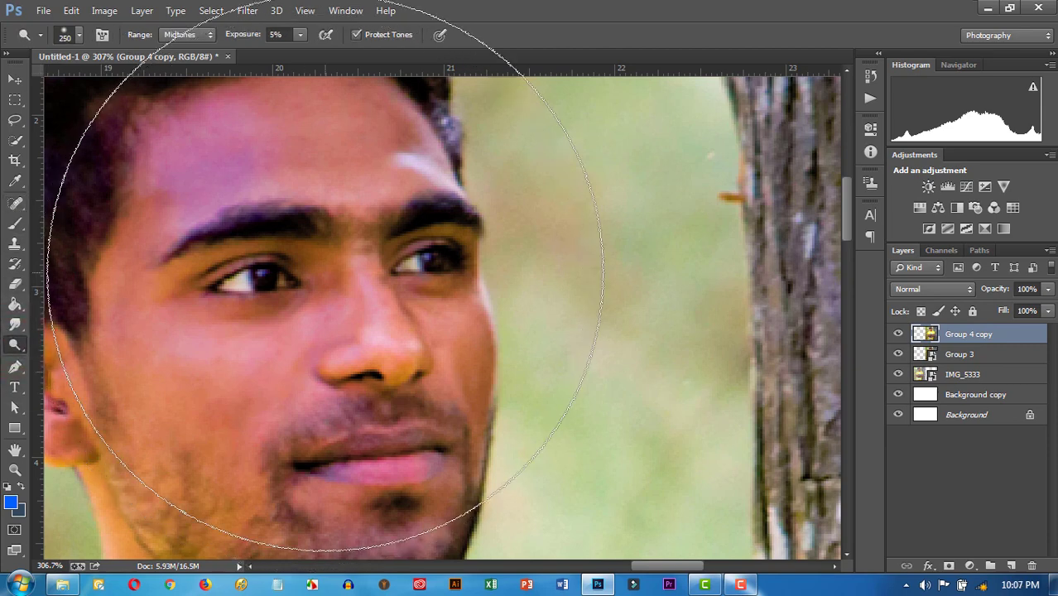
key(bracketleft)
key(bracketleft)
key(bracketleft)
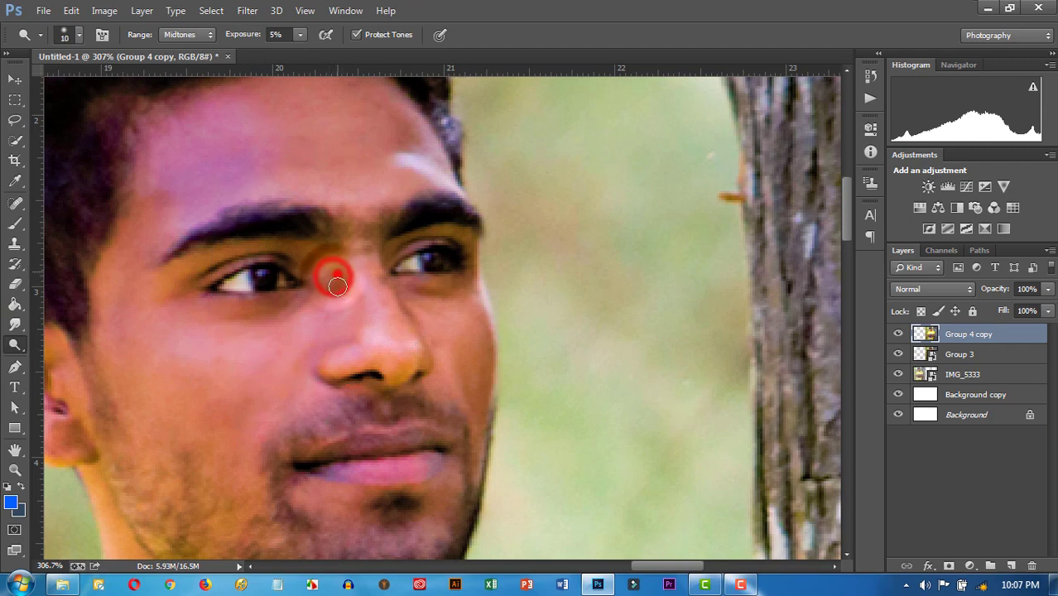
mouse_move(337, 286)
mouse_down()
mouse_move(261, 310)
mouse_move(278, 301)
mouse_up()
click(239, 308)
scroll(307, 331, down, 2)
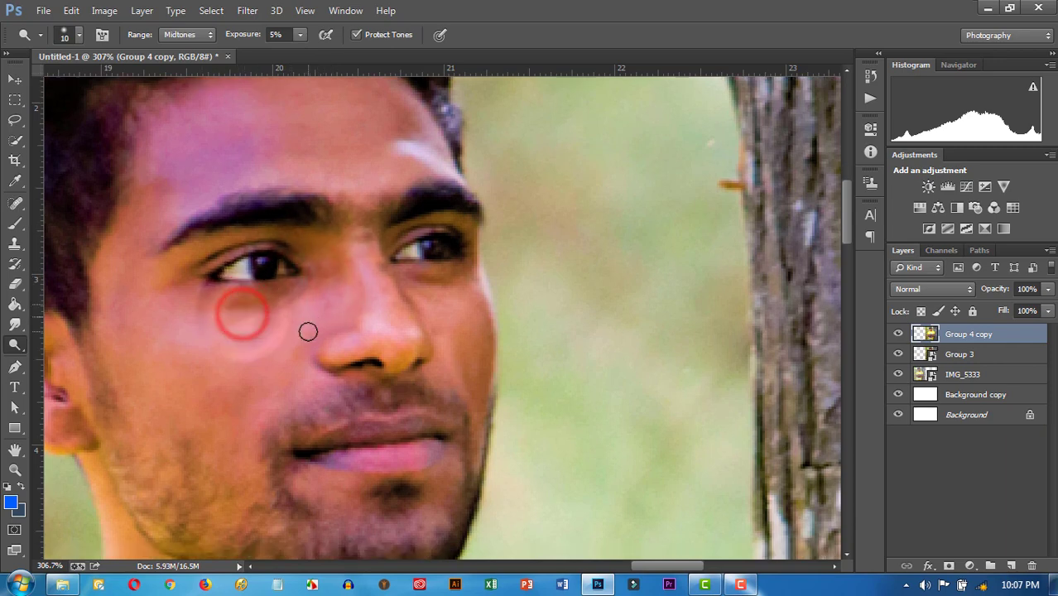
mouse_move(365, 231)
mouse_down()
mouse_move(366, 217)
mouse_move(380, 279)
mouse_move(399, 284)
mouse_move(321, 300)
mouse_move(302, 319)
mouse_move(200, 300)
mouse_up()
scroll(414, 393, down, 1)
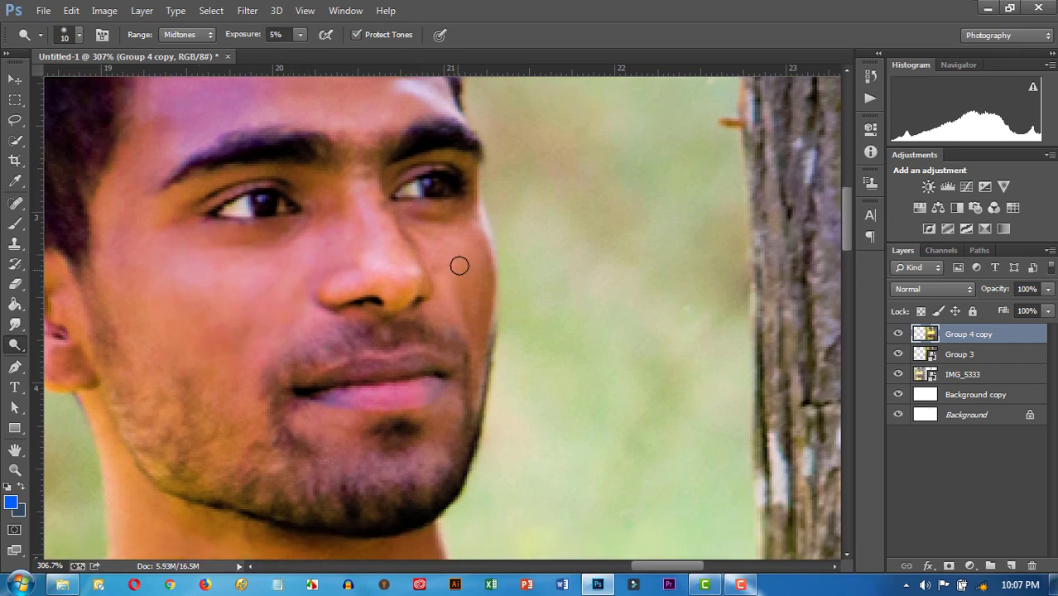
drag(461, 298, 475, 323)
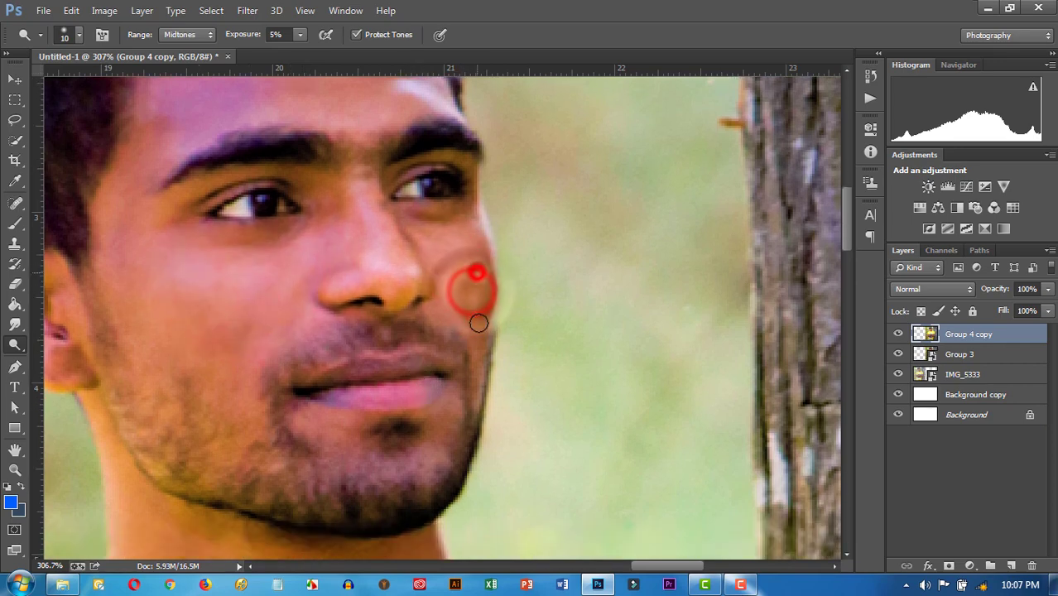
mouse_move(477, 274)
mouse_down()
mouse_move(486, 249)
mouse_move(476, 245)
mouse_move(437, 266)
mouse_move(461, 336)
mouse_up()
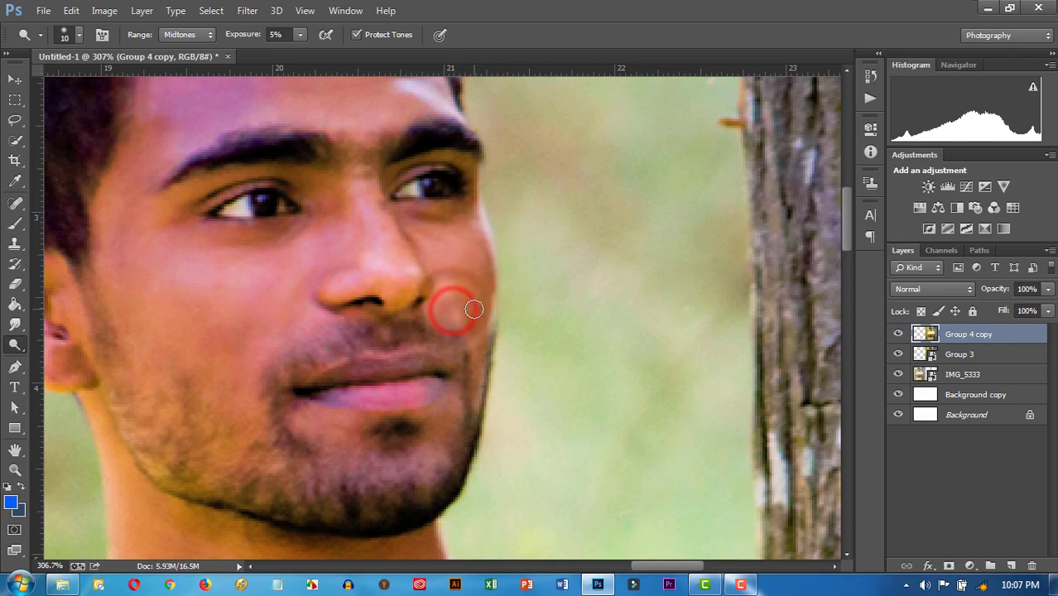
drag(468, 299, 470, 335)
Step: Burn the upper arms, elbows and crossed forearms to darken their tone
key(ctrl+1)
key(ctrl+0)
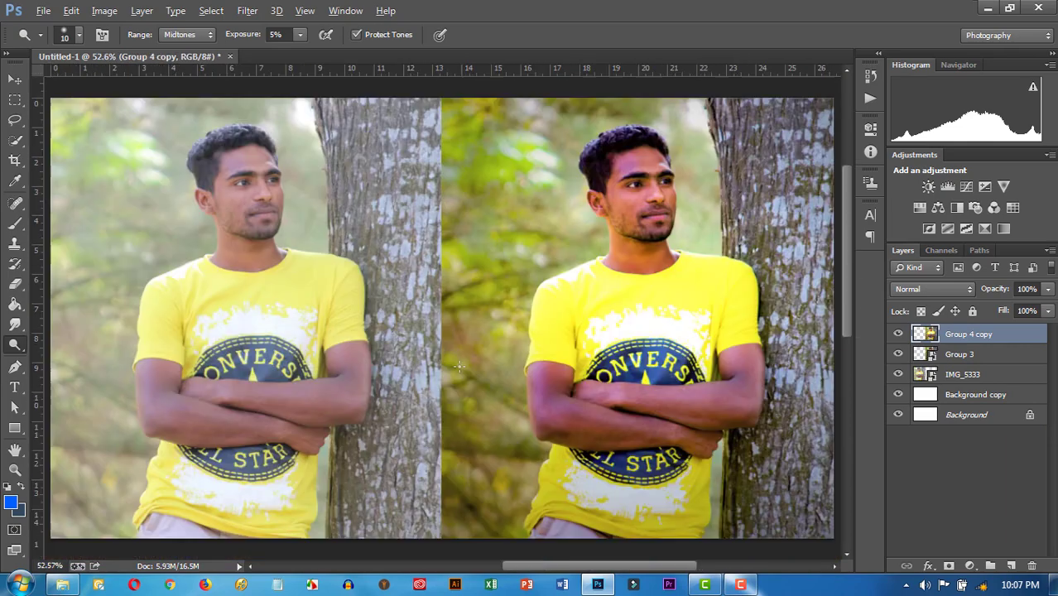
drag(565, 284, 806, 242)
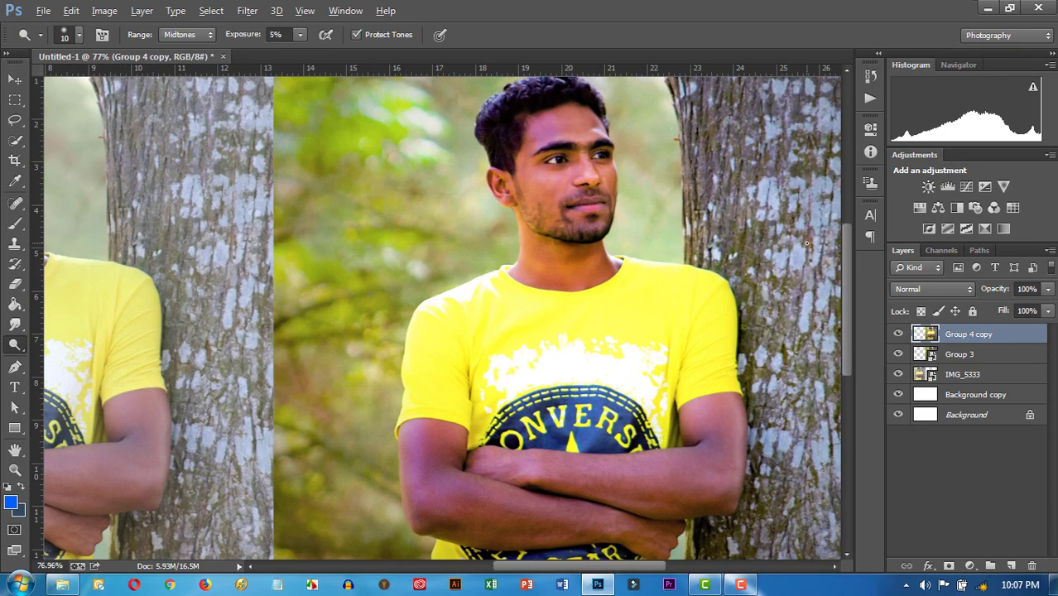
mouse_move(540, 258)
mouse_down()
mouse_move(615, 307)
mouse_move(513, 222)
mouse_up()
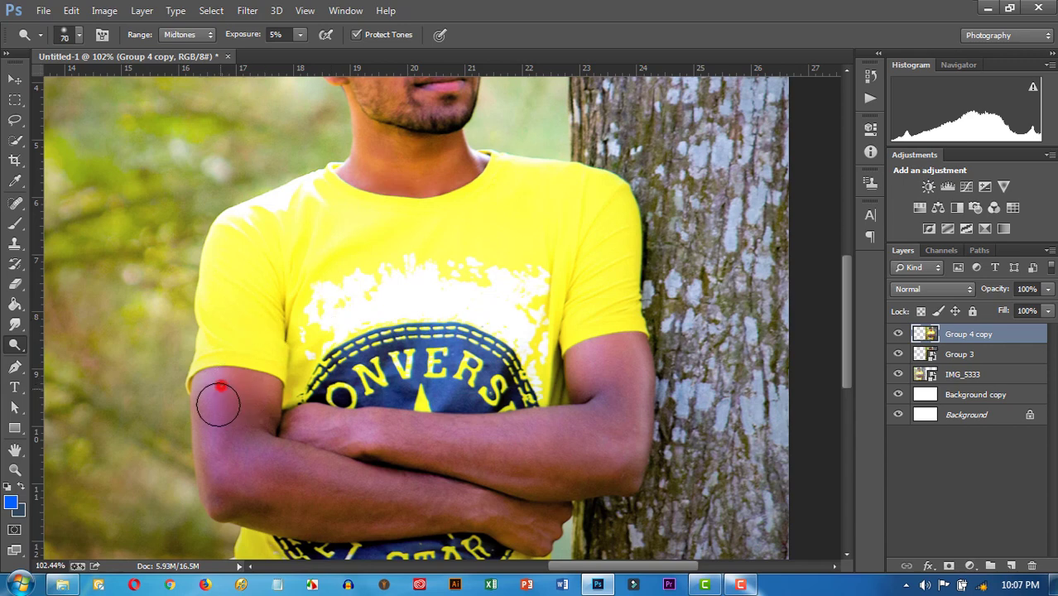
mouse_move(219, 406)
mouse_down()
mouse_move(236, 449)
mouse_move(239, 416)
mouse_up()
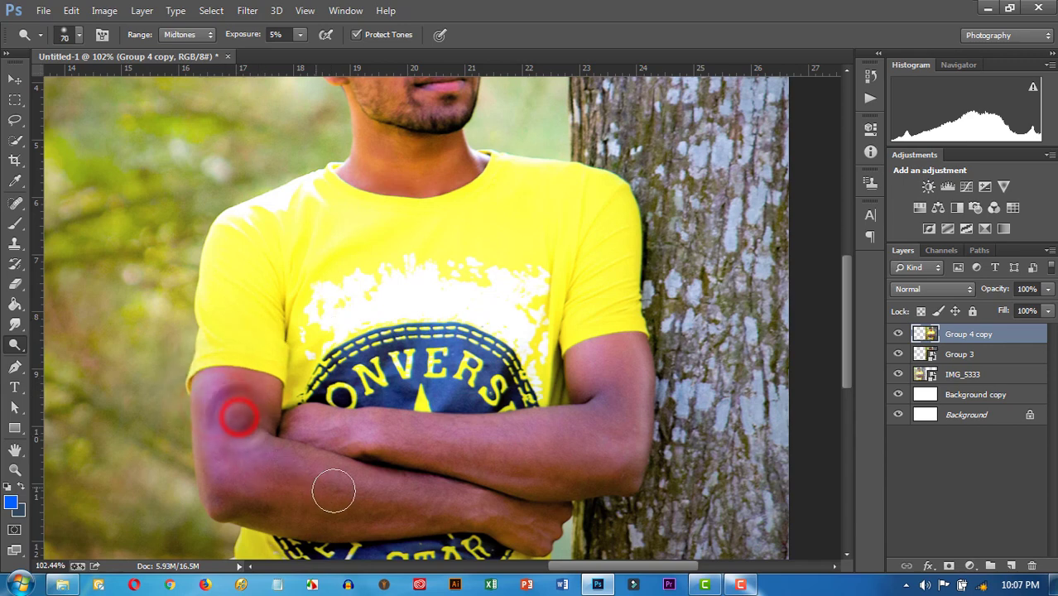
drag(518, 460, 318, 427)
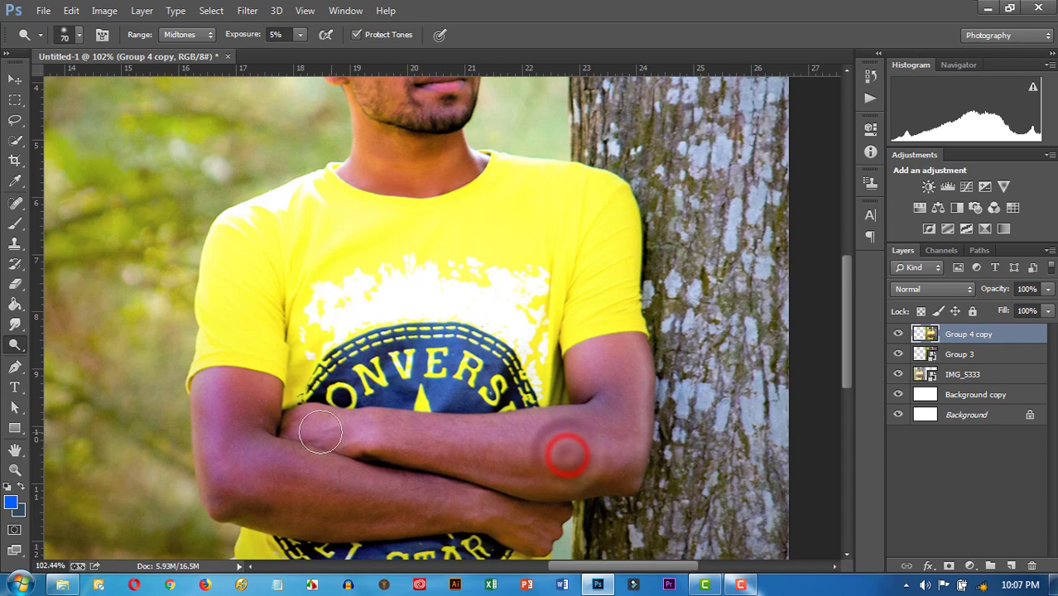
drag(611, 393, 629, 364)
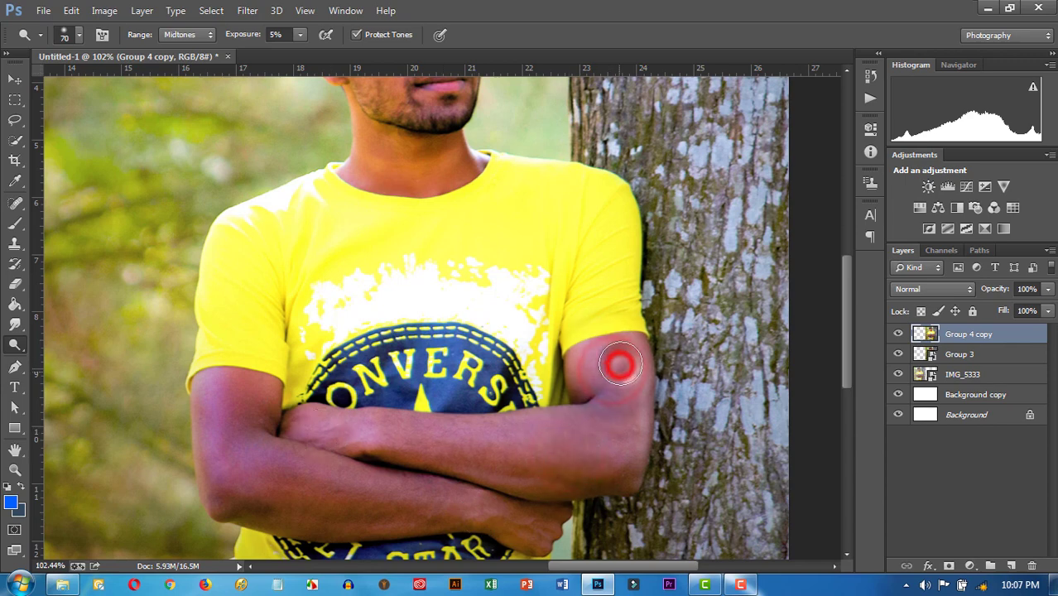
mouse_move(616, 403)
mouse_down()
mouse_move(600, 359)
mouse_move(579, 392)
mouse_move(598, 420)
mouse_move(593, 464)
mouse_move(456, 439)
mouse_up()
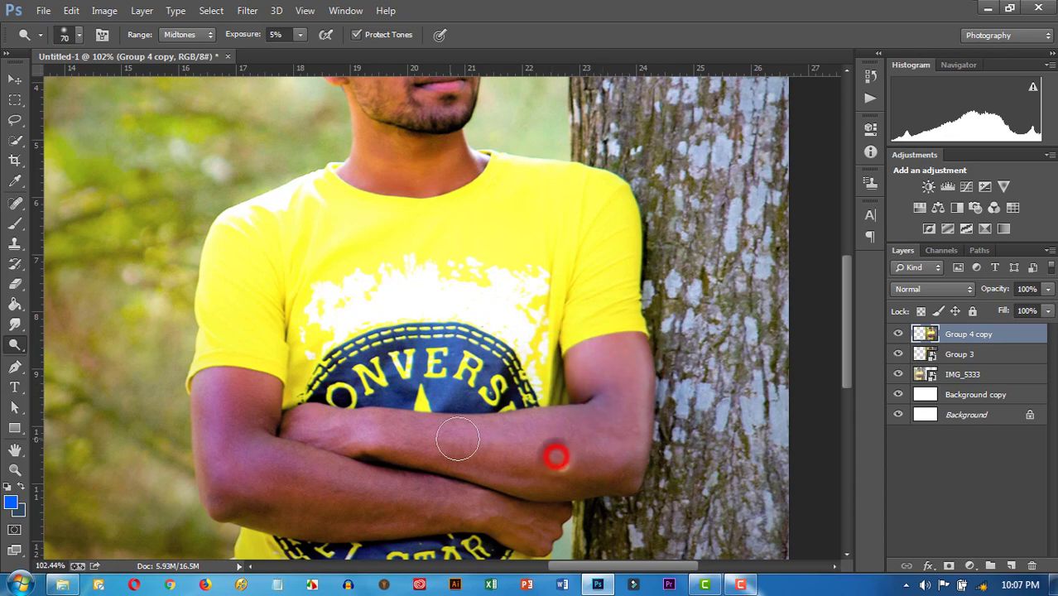
mouse_move(597, 451)
mouse_down()
mouse_move(623, 458)
mouse_move(561, 474)
mouse_move(600, 466)
mouse_move(553, 435)
mouse_move(609, 414)
mouse_up()
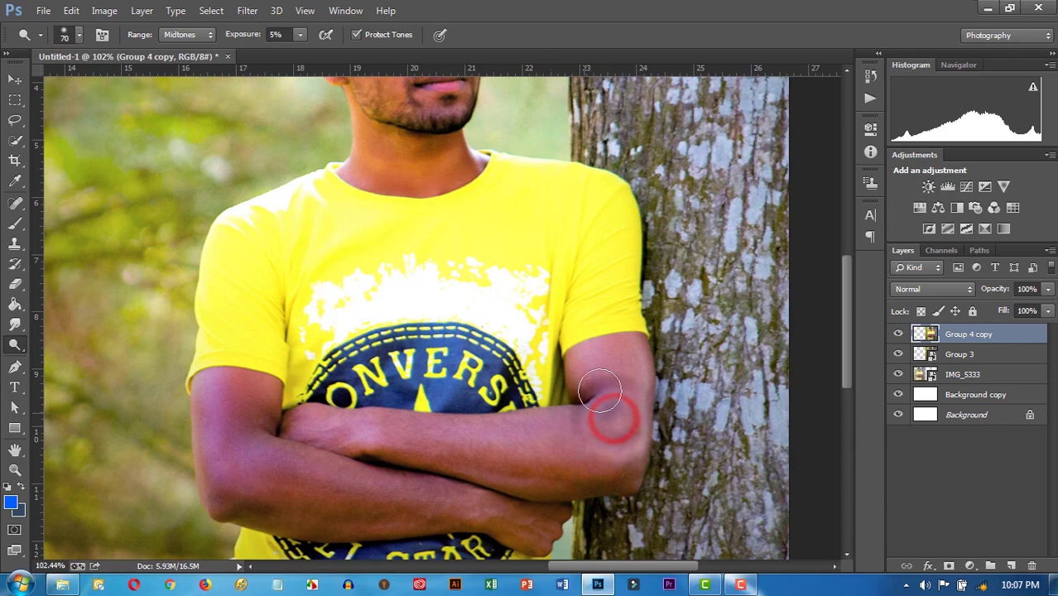
mouse_move(242, 450)
mouse_down()
mouse_move(236, 410)
mouse_move(224, 436)
mouse_move(248, 406)
mouse_move(281, 456)
mouse_move(456, 499)
mouse_move(333, 506)
mouse_move(267, 496)
mouse_move(462, 523)
mouse_move(538, 521)
mouse_move(353, 514)
mouse_up()
mouse_move(210, 466)
mouse_down()
mouse_move(307, 500)
mouse_move(484, 520)
mouse_move(605, 471)
mouse_up()
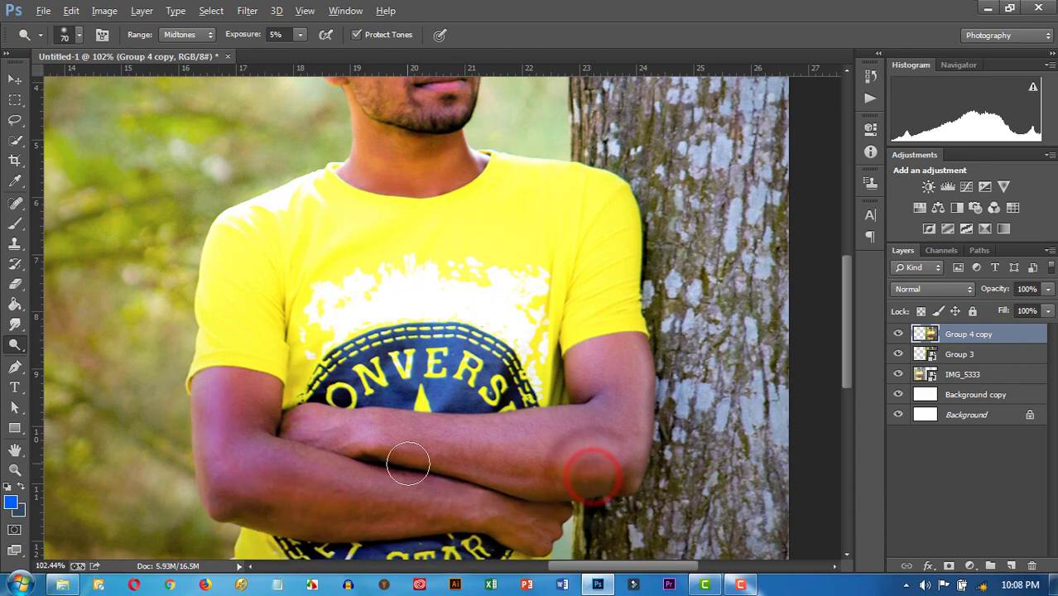
Step: Darken the right and left upper arms further, then zoom out to check
scroll(409, 466, down, 3)
scroll(575, 462, down, 2)
scroll(654, 427, up, 1)
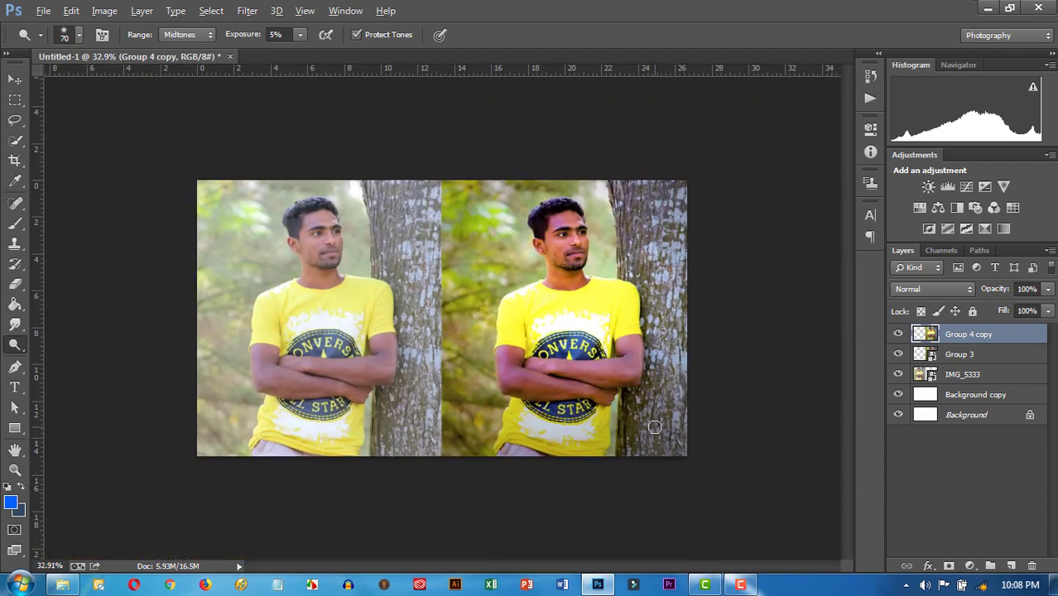
scroll(666, 421, up, 1)
scroll(681, 411, up, 1)
scroll(680, 410, up, 2)
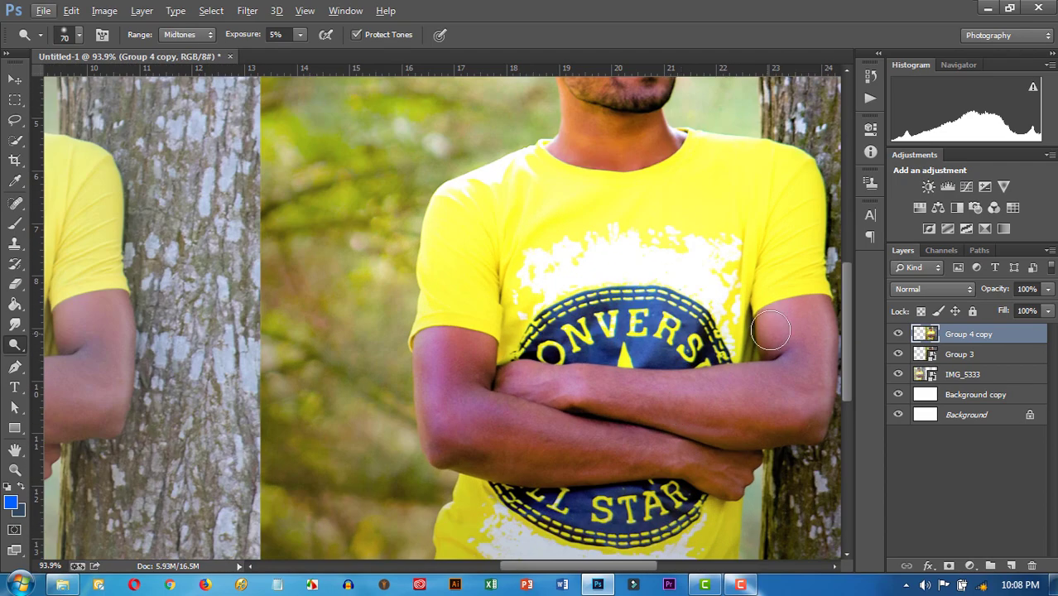
mouse_move(791, 317)
mouse_down()
mouse_move(796, 310)
mouse_move(790, 327)
mouse_up()
mouse_move(448, 354)
mouse_down()
mouse_move(456, 367)
mouse_move(463, 354)
mouse_move(444, 354)
mouse_up()
scroll(442, 347, down, 1)
scroll(443, 347, down, 2)
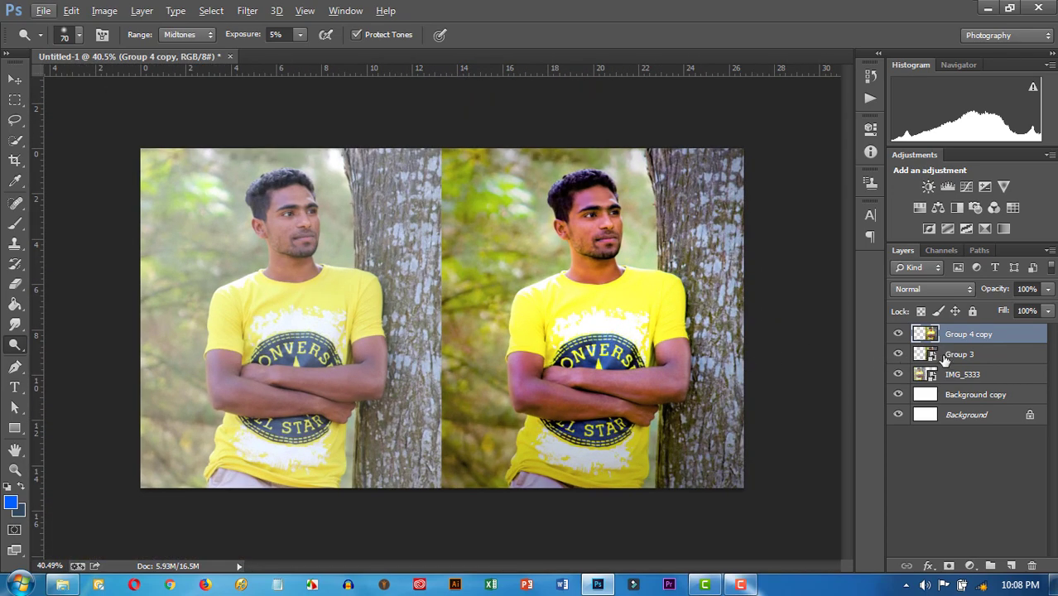
Step: Group the Group 4 copy and Group 3 layers together into one folder
shift+click(958, 354)
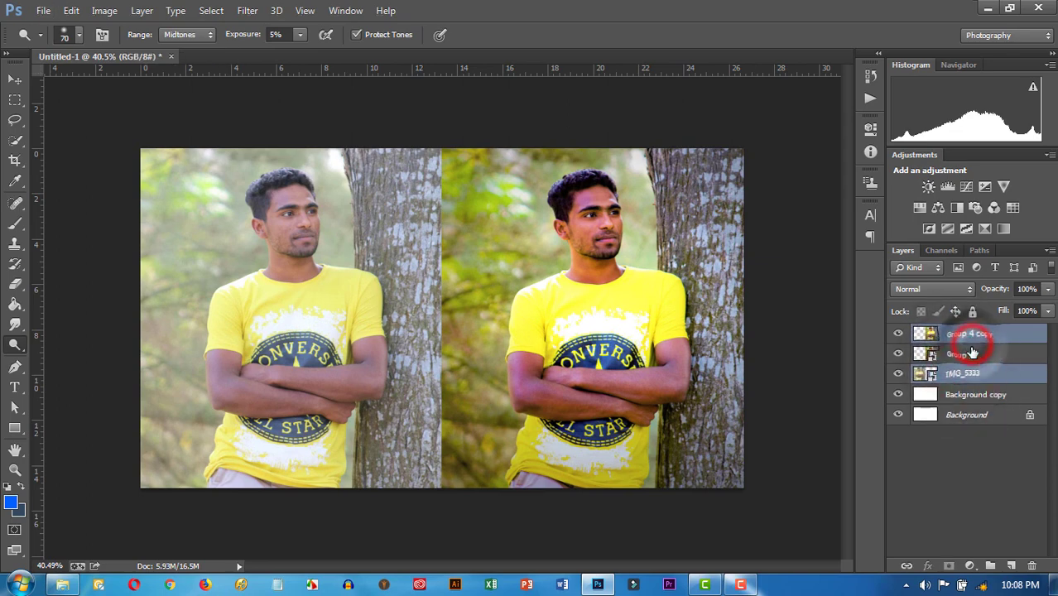
click(964, 354)
shift+click(983, 335)
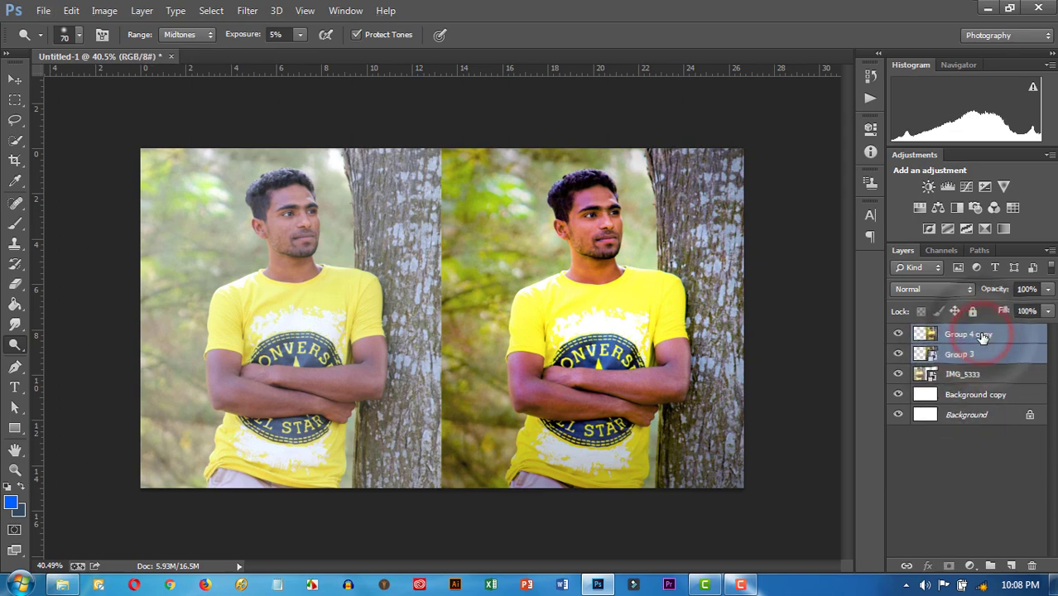
key(ctrl+g)
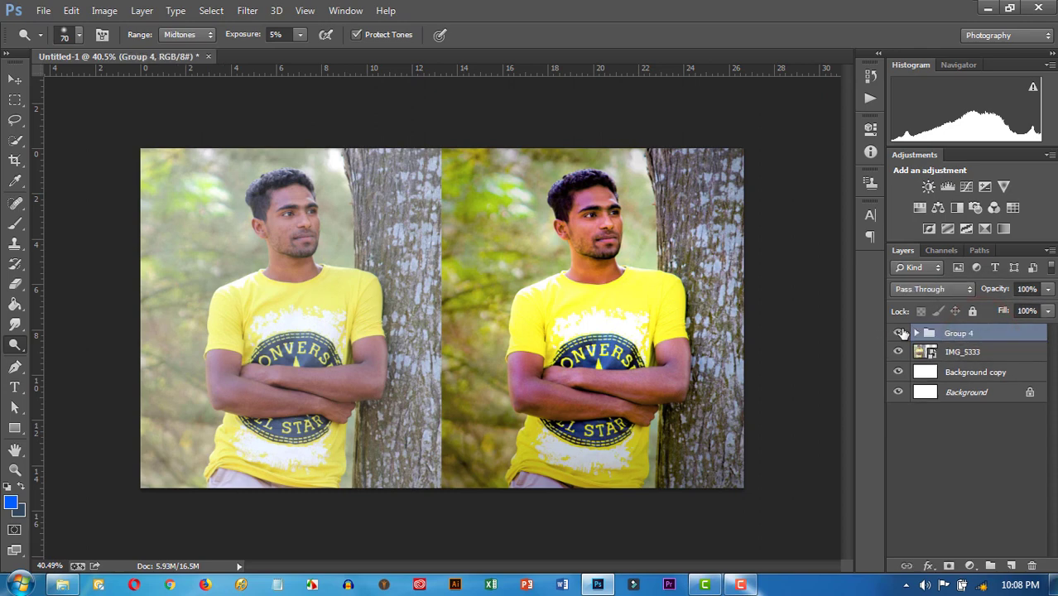
Step: Toggle the group's and IMG_5333's visibility to compare, then zoom around to review
click(898, 332)
click(898, 352)
click(898, 352)
click(507, 17)
scroll(510, 187, up, 1)
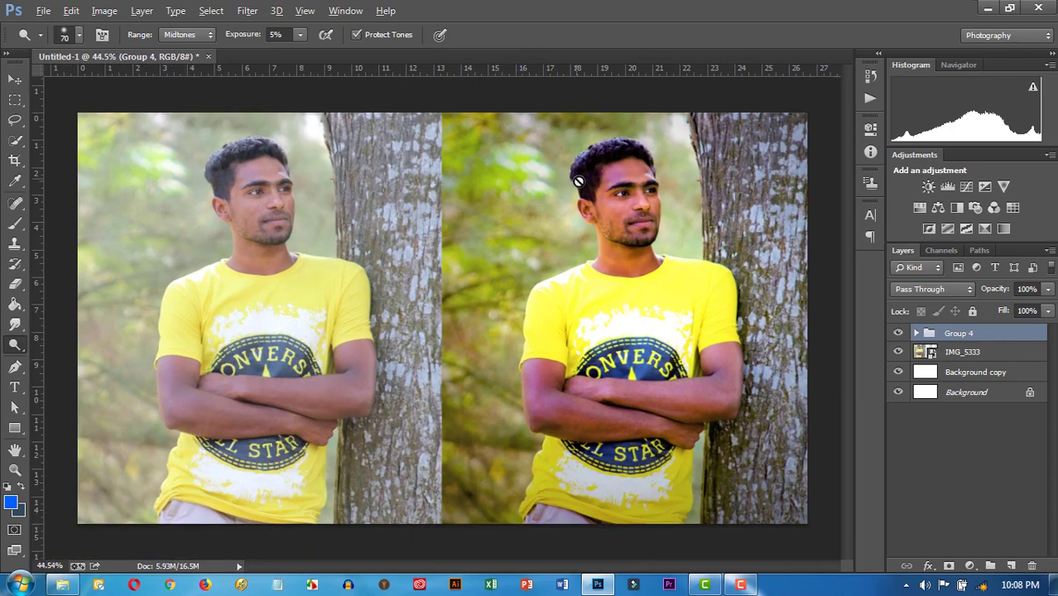
scroll(647, 228, up, 2)
scroll(665, 158, up, 2)
scroll(666, 158, up, 2)
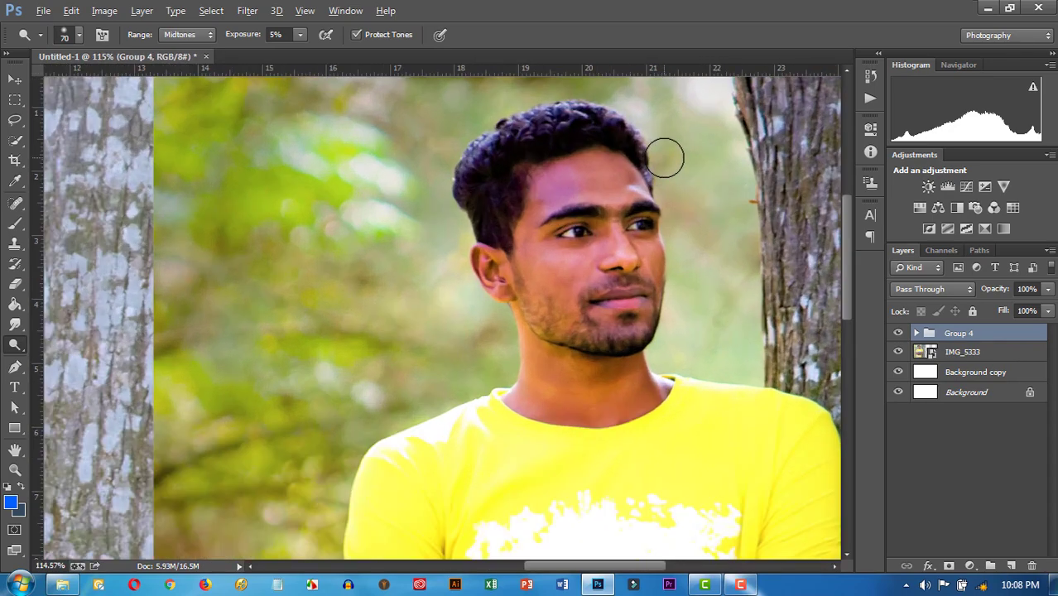
scroll(630, 190, down, 3)
scroll(658, 240, down, 2)
scroll(681, 290, down, 1)
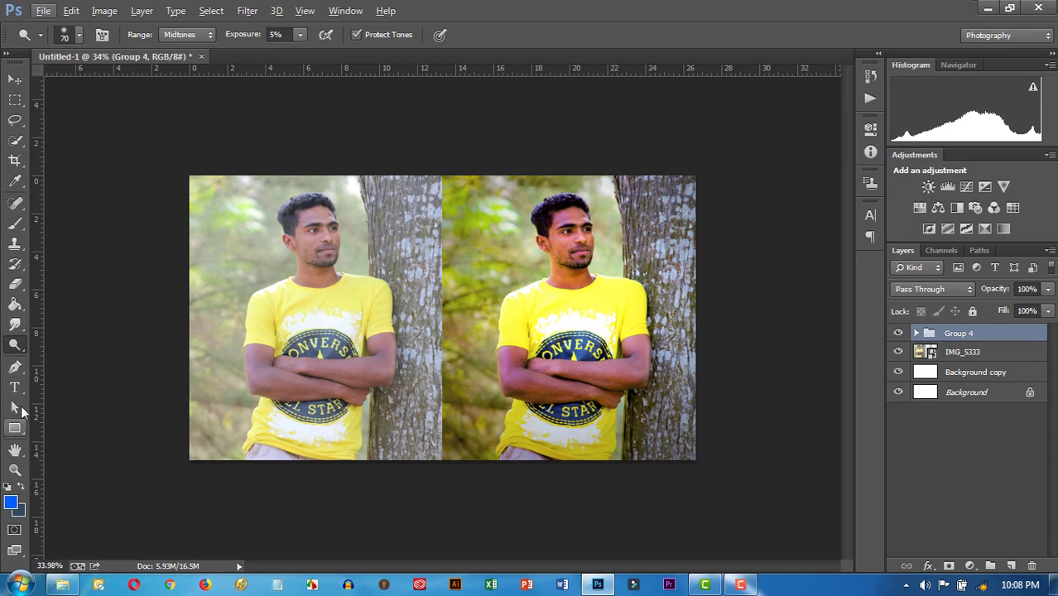
Step: Move the AFTER title over to the top of the right-hand photo
click(16, 389)
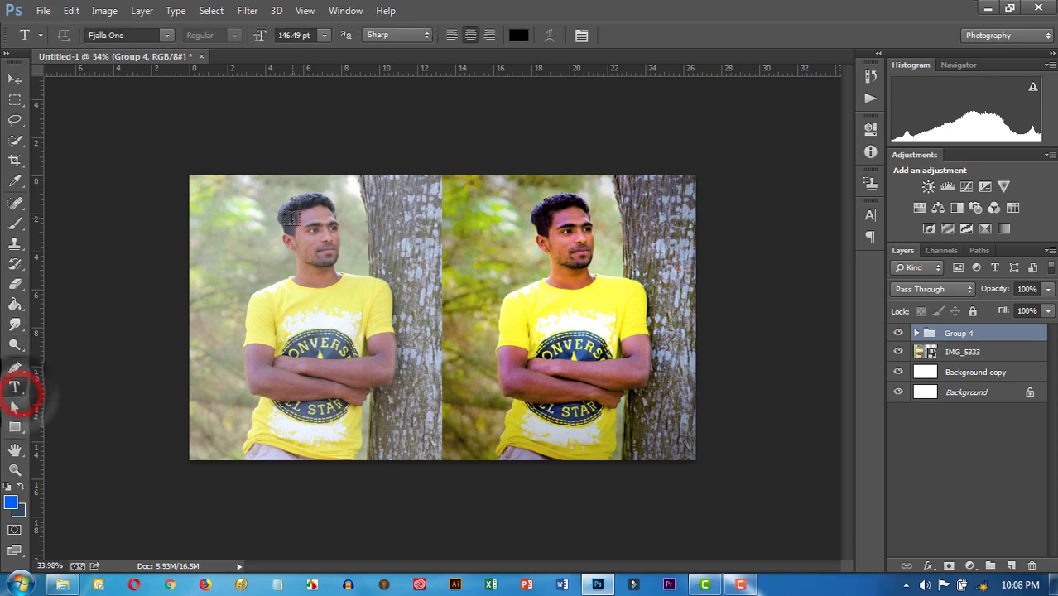
click(245, 239)
text(AFTER)
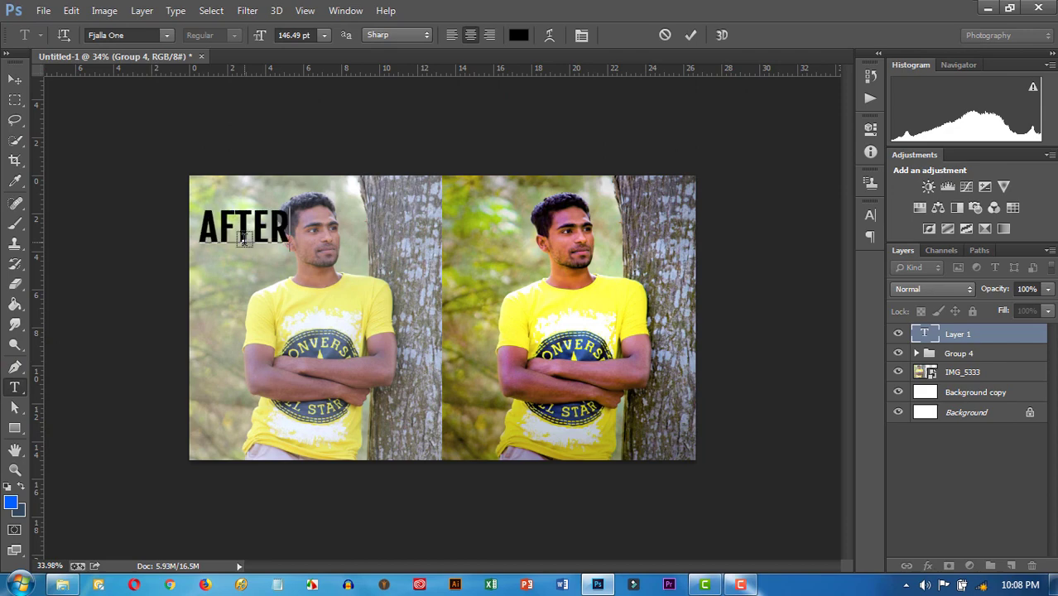
drag(278, 295, 465, 298)
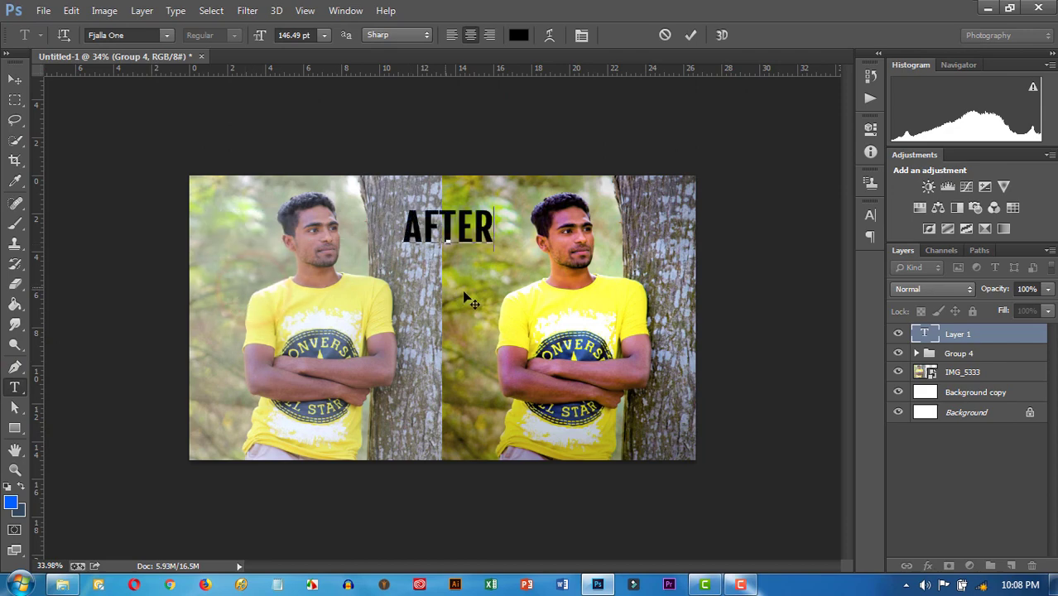
click(976, 354)
Step: Scale the After text layer down to about 73%
key(ctrl+t)
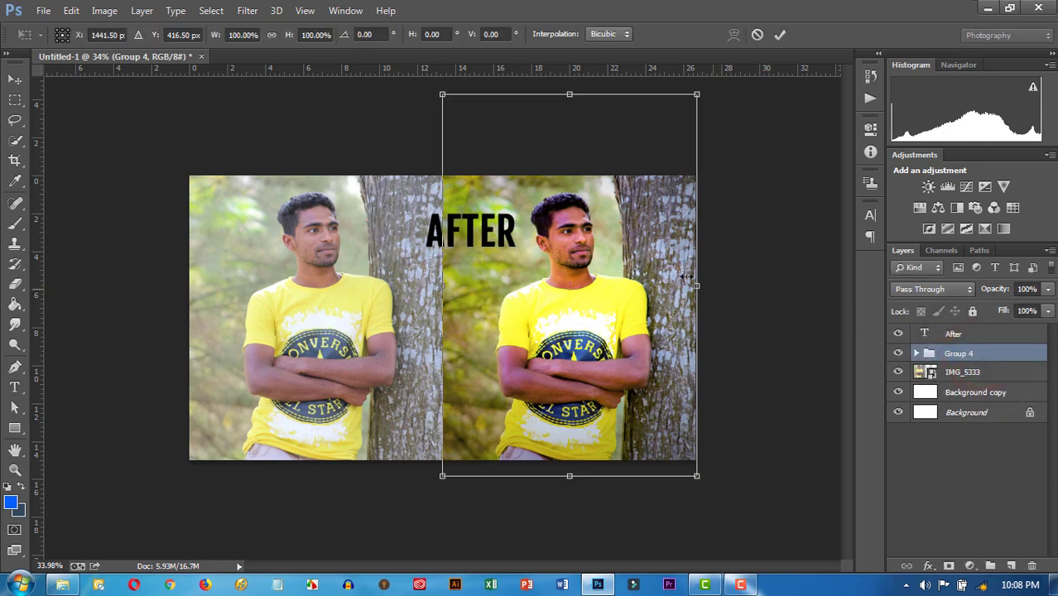
key(Return)
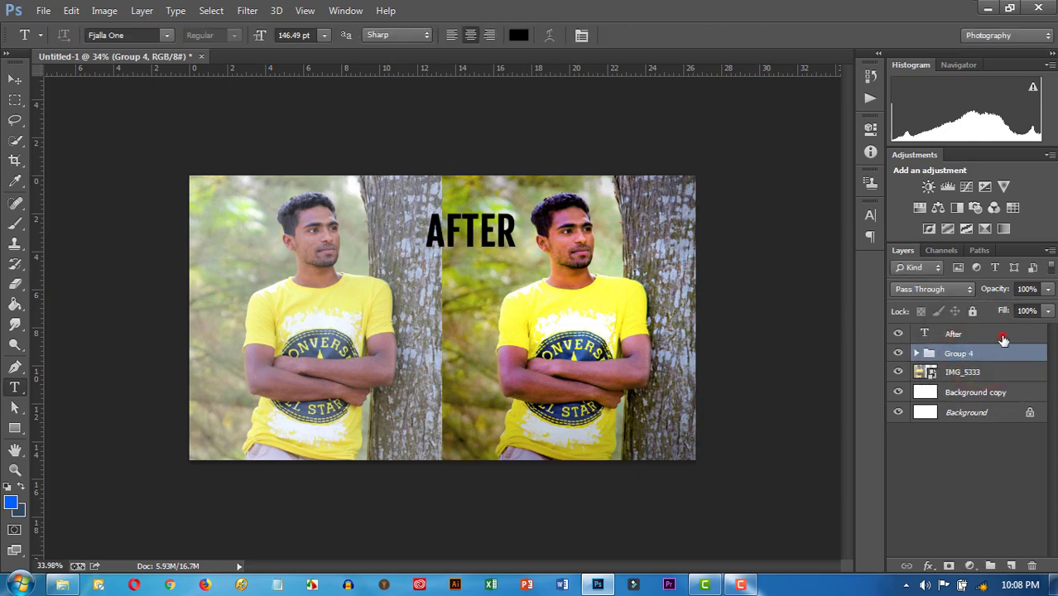
click(1002, 337)
key(ctrl+t)
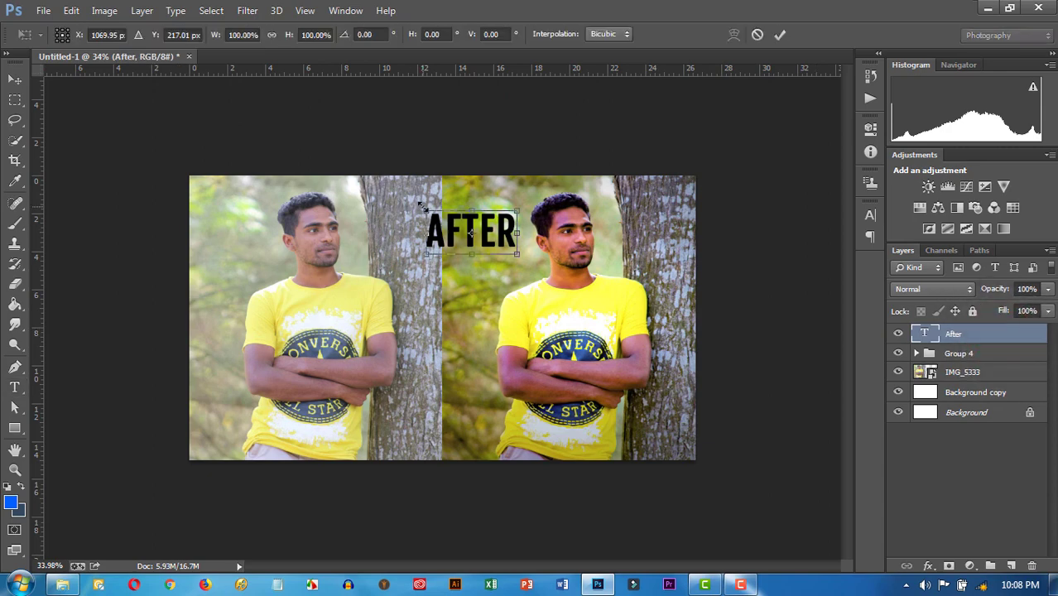
drag(422, 206, 445, 221)
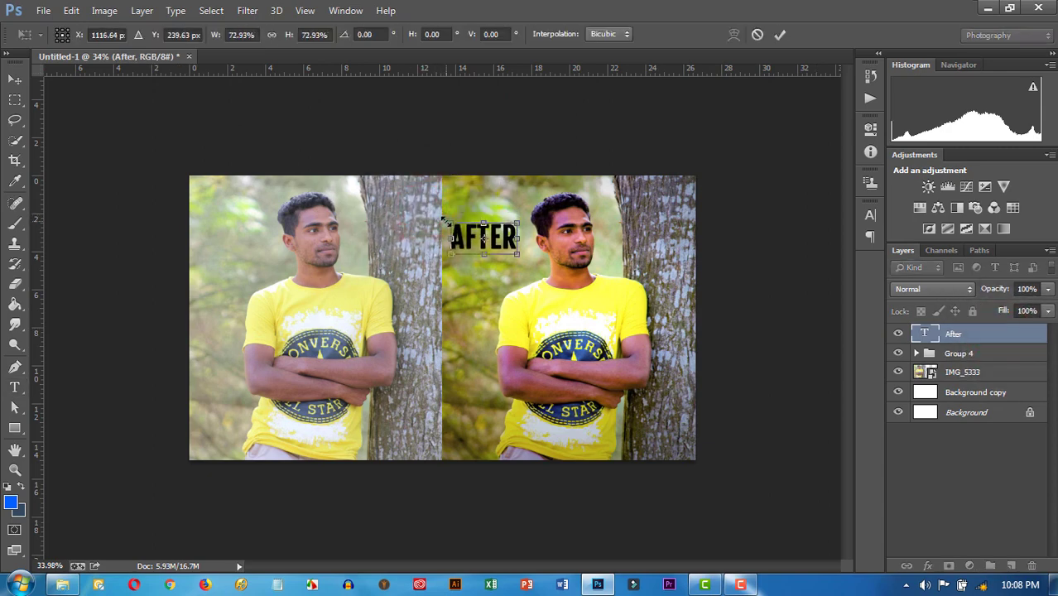
key(Return)
Step: Nudge AFTER up near the right photo's top and drag a copy onto the left photo
key(ctrl+0)
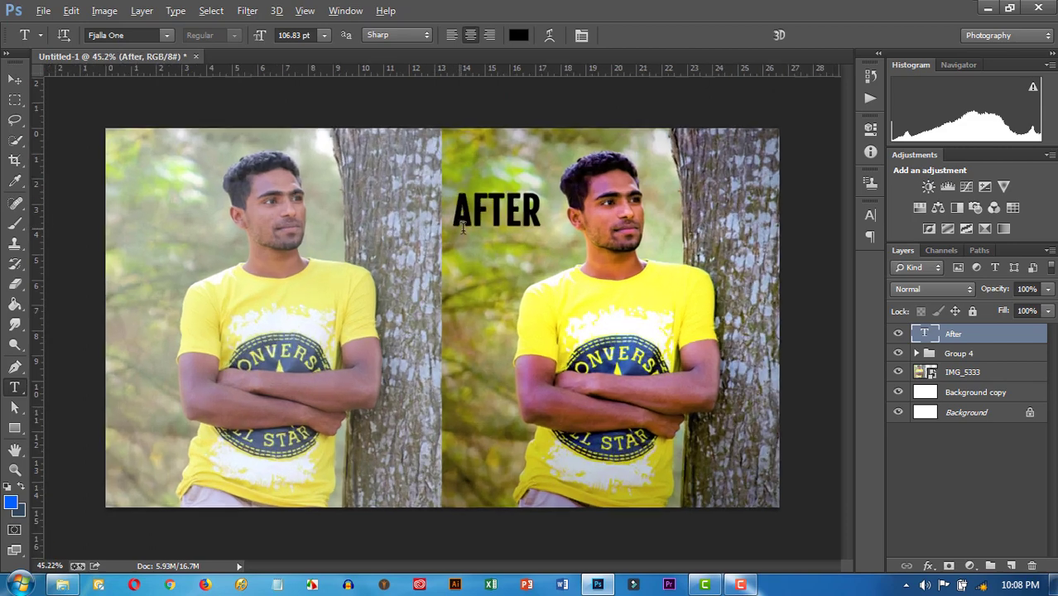
click(15, 80)
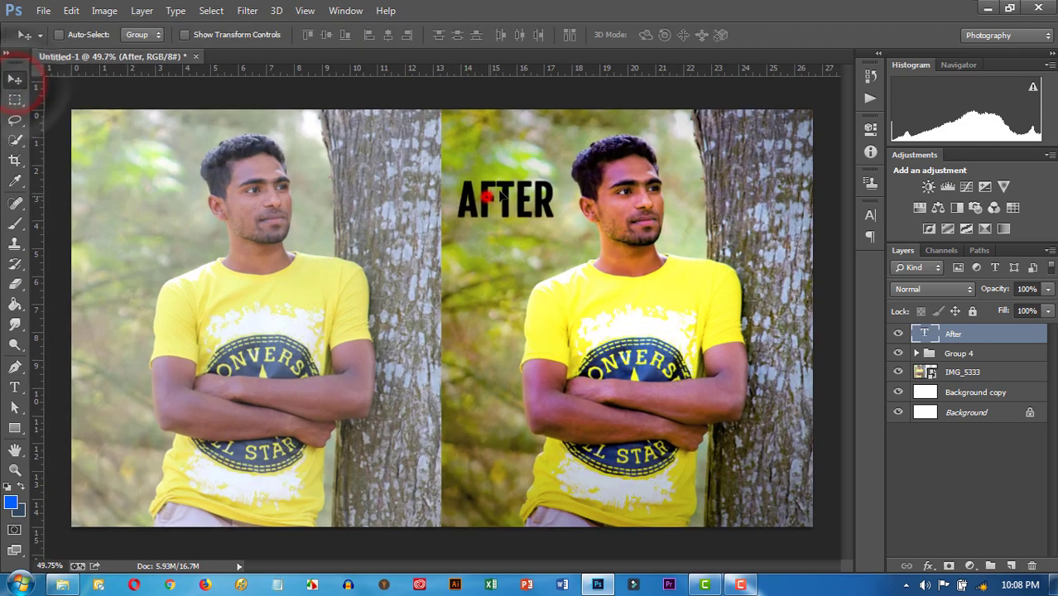
drag(486, 202, 489, 155)
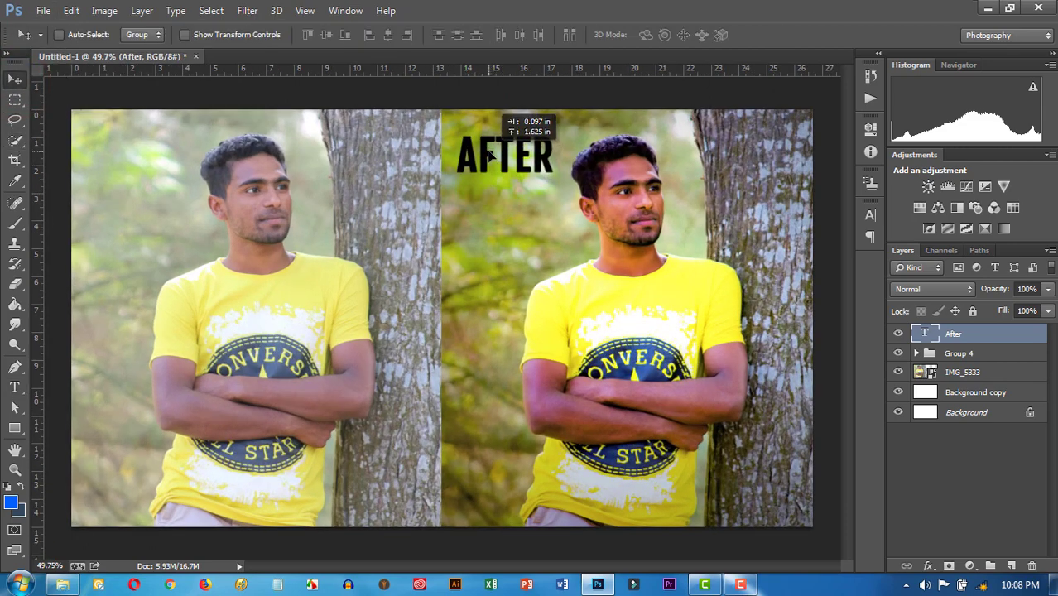
key(ctrl+minus)
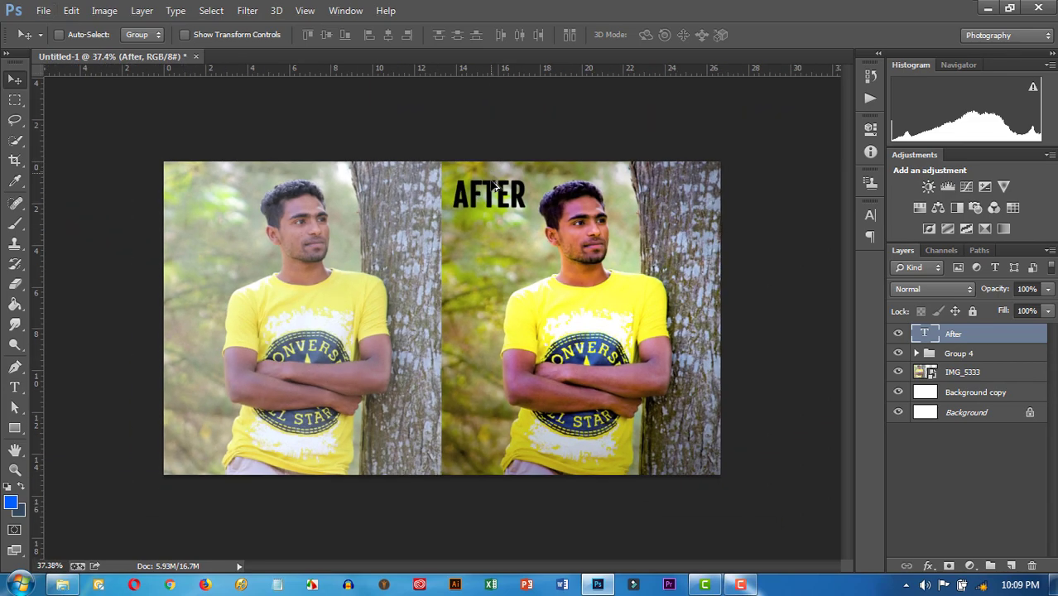
drag(450, 202, 214, 207)
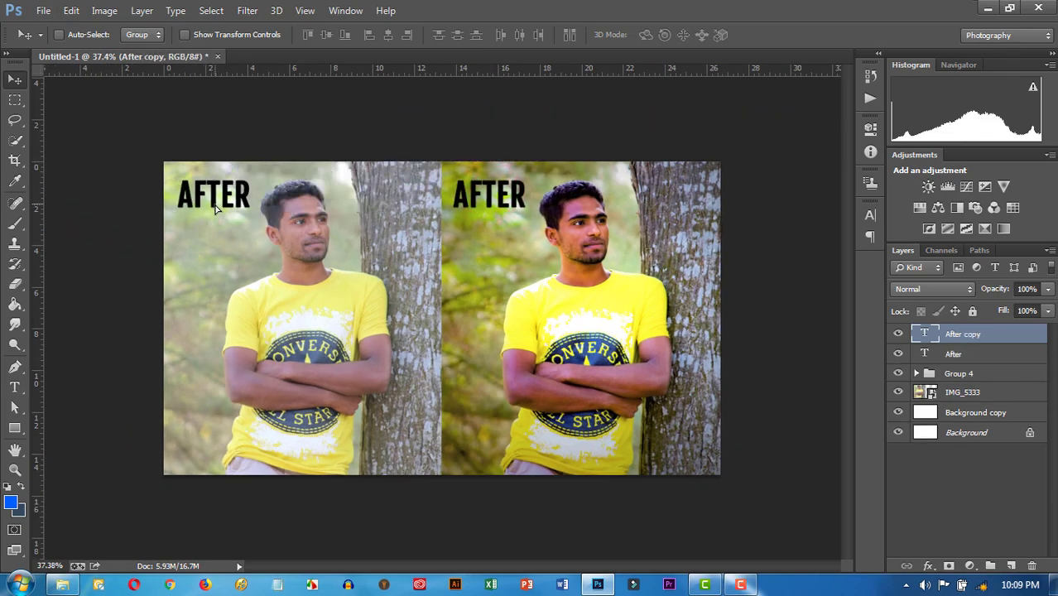
Step: Retype the copied left-side title so it reads BEFORE
scroll(194, 197, up, 1)
scroll(192, 194, up, 2)
scroll(193, 195, up, 2)
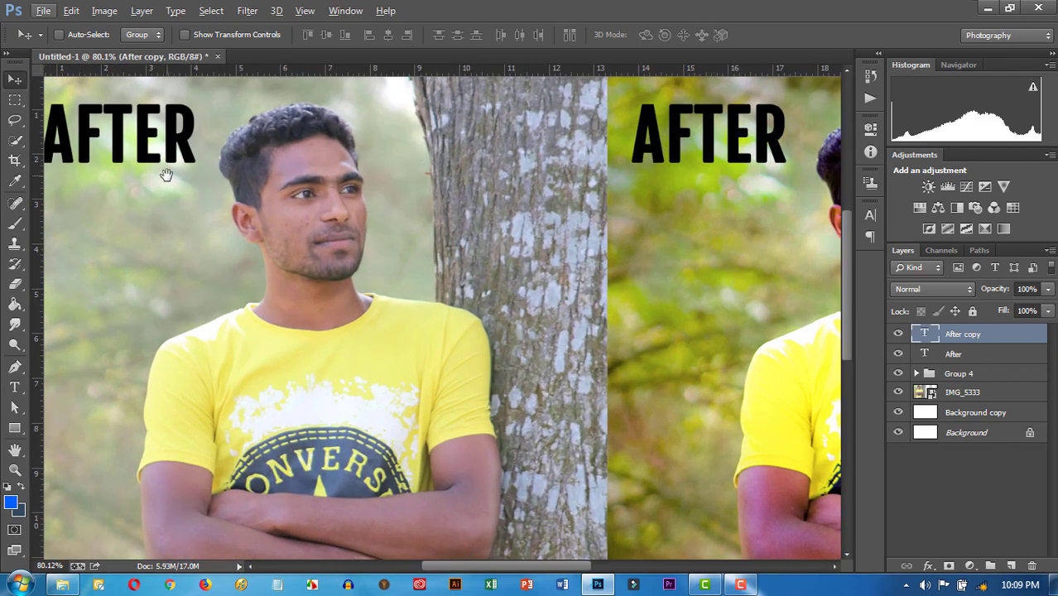
drag(165, 172, 211, 247)
click(13, 387)
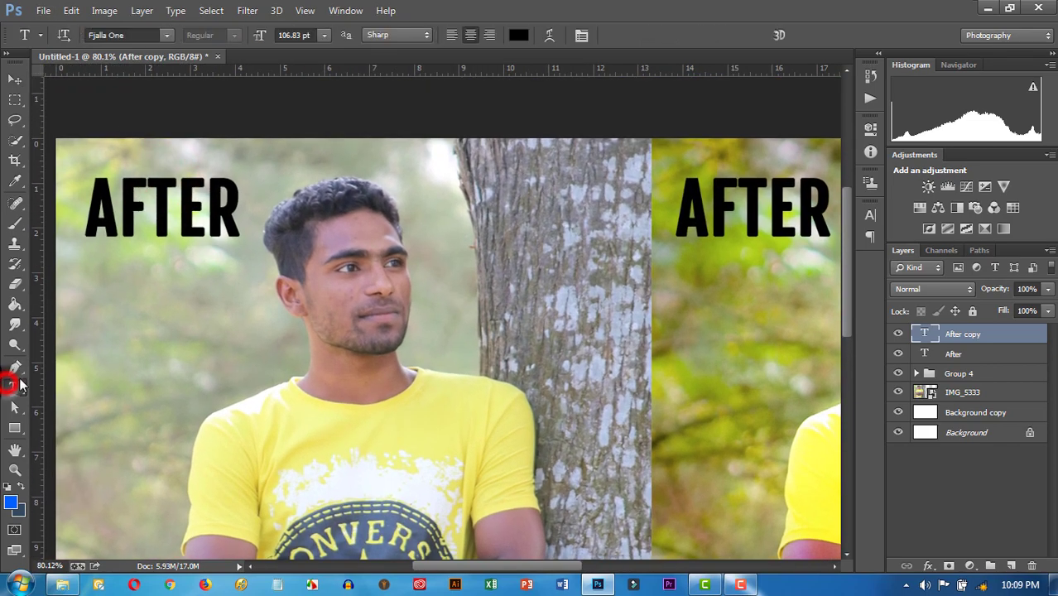
double_click(227, 210)
text(BE)
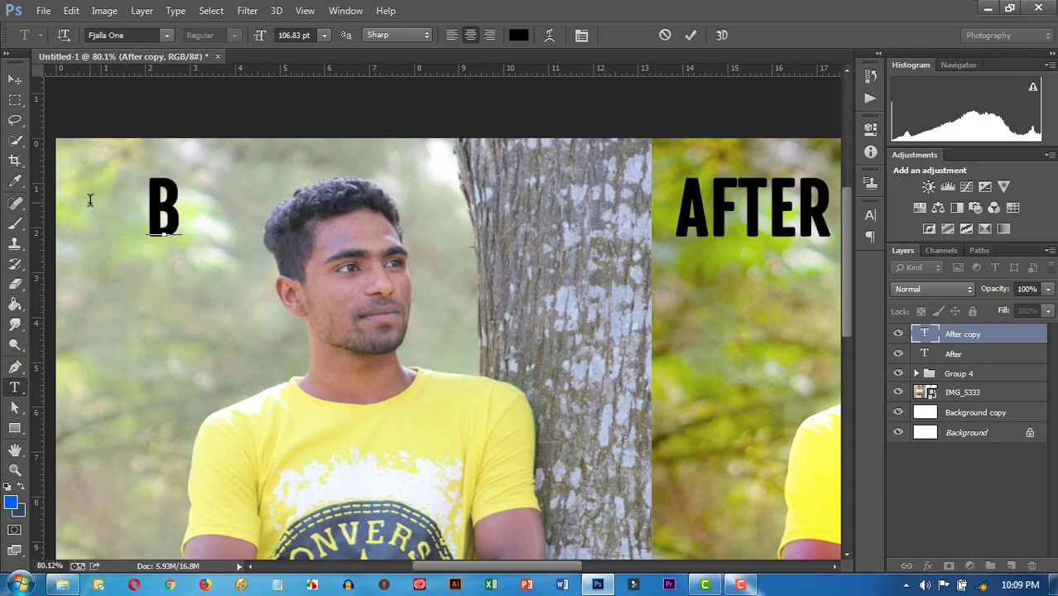
text(FORE)
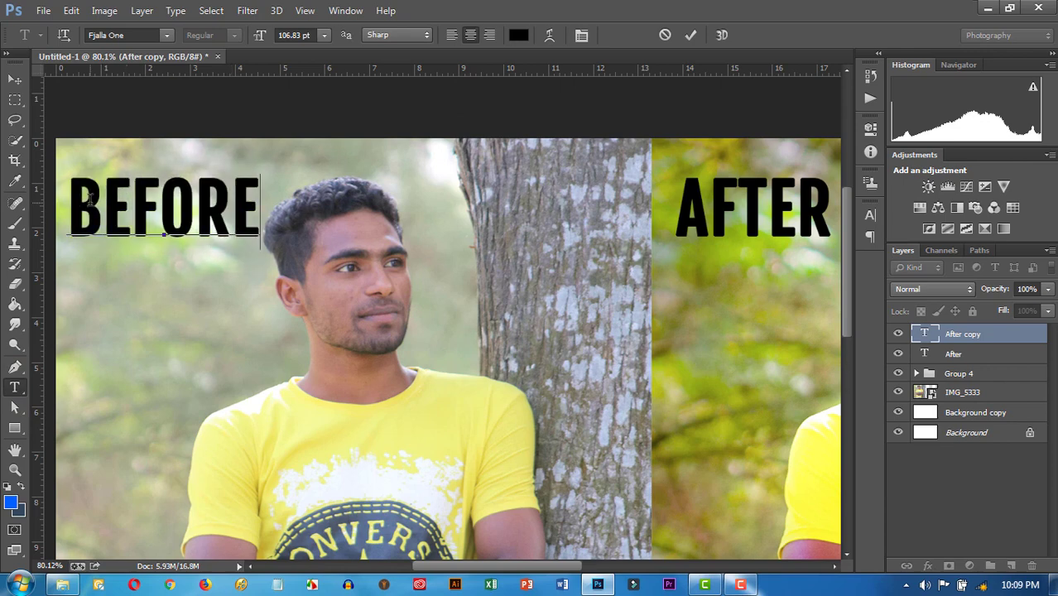
click(14, 80)
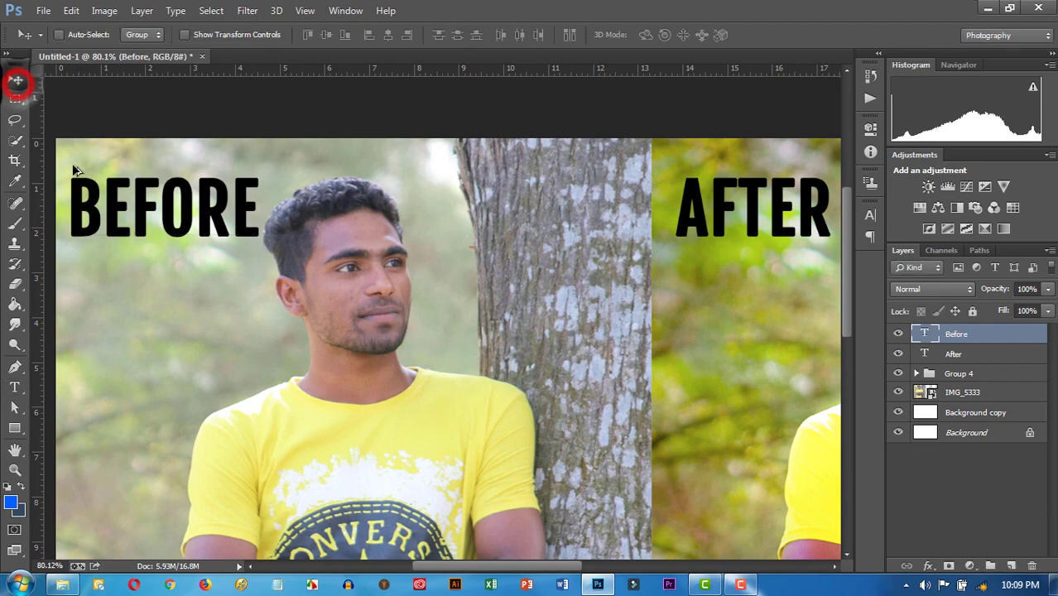
Step: Scale the BEFORE title down to about 89% above the left portrait's head
scroll(139, 192, down, 3)
scroll(139, 192, down, 2)
scroll(144, 200, down, 1)
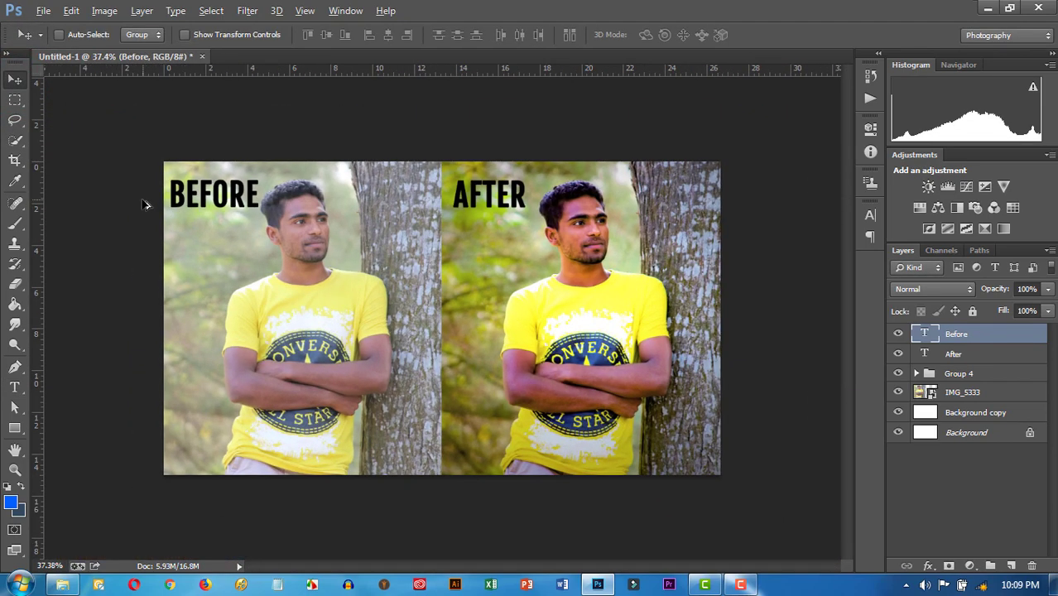
scroll(142, 204, up, 2)
key(ctrl+t)
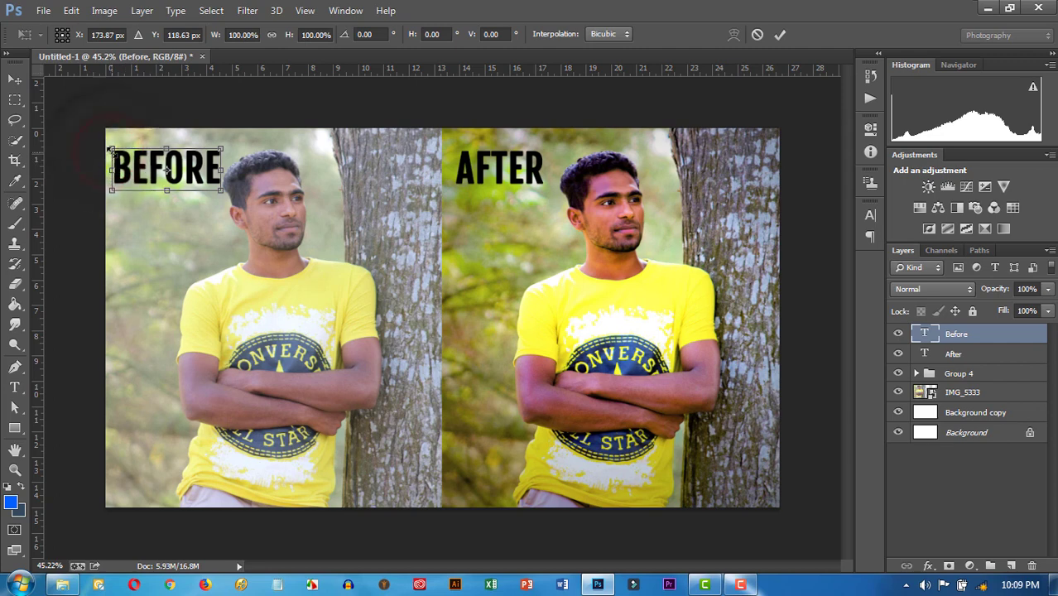
drag(110, 151, 115, 152)
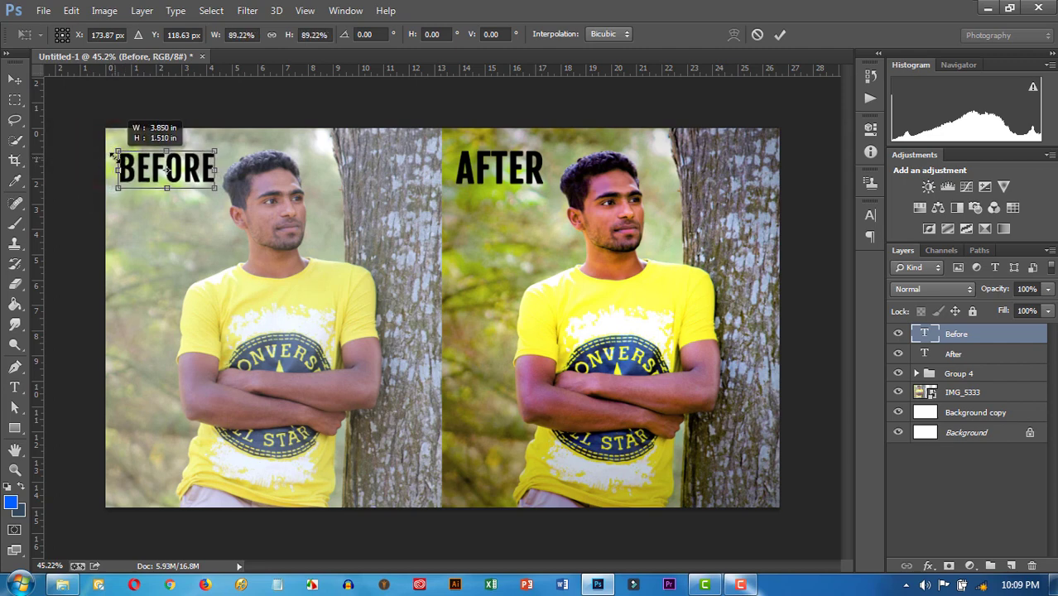
key(Return)
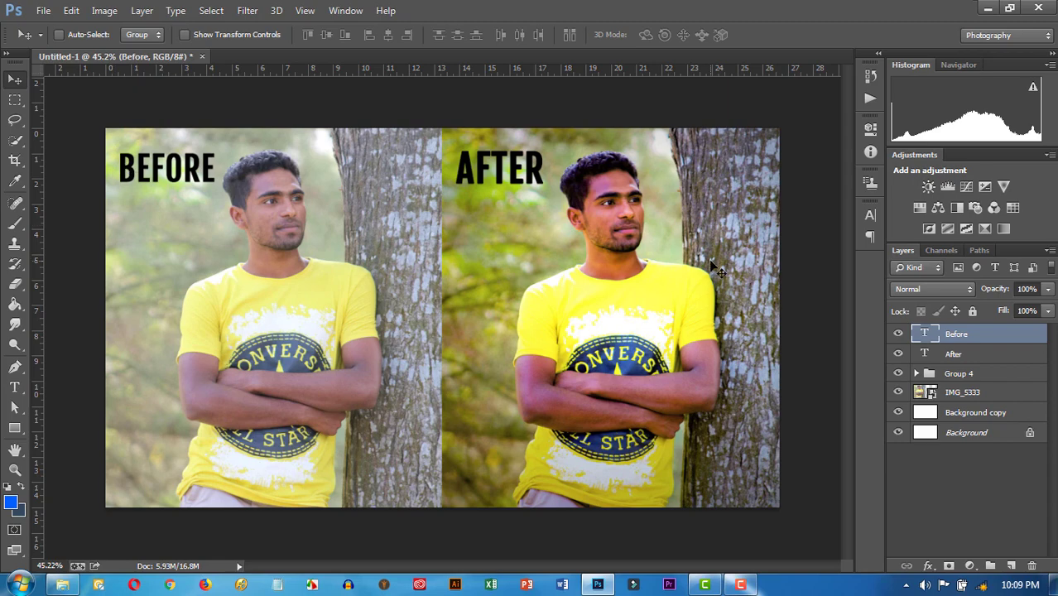
scroll(497, 275, down, 1)
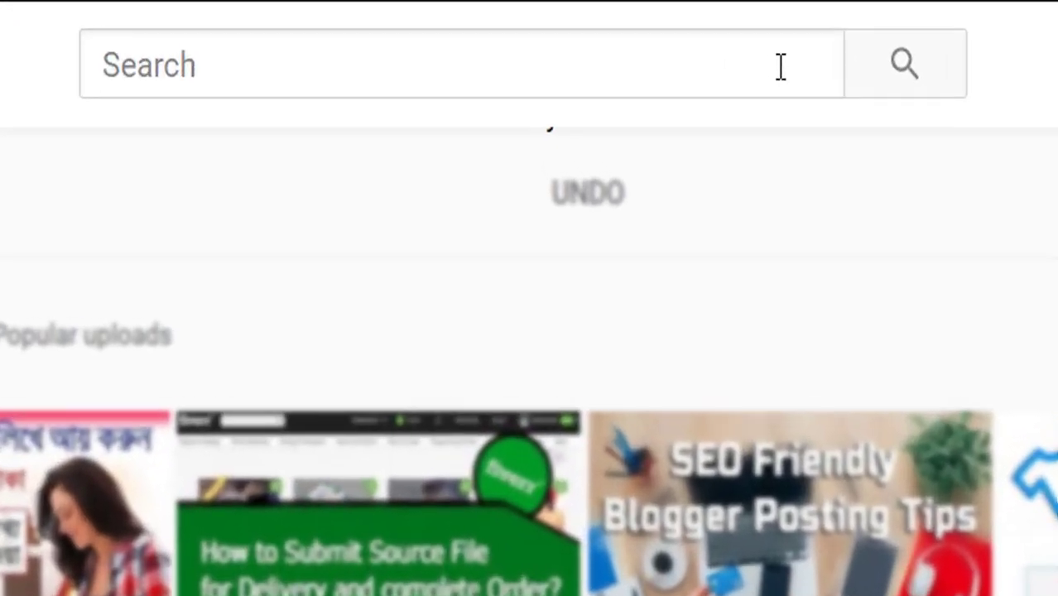
Step: Search YouTube for the tutorial author's channel and subscribe to it
click(780, 66)
text(KANA)
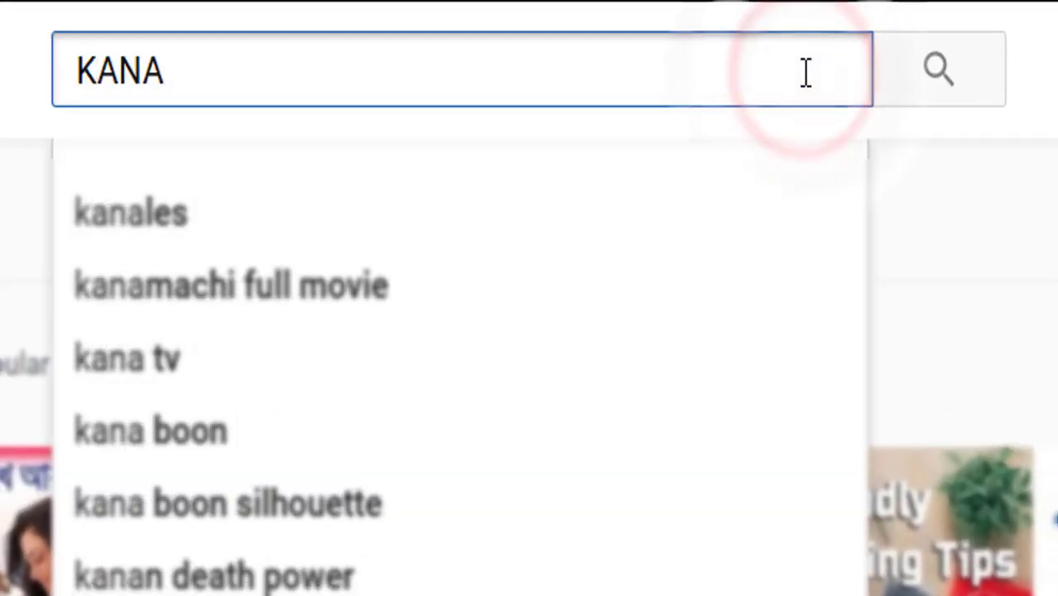
text(Y LAL)
click(939, 74)
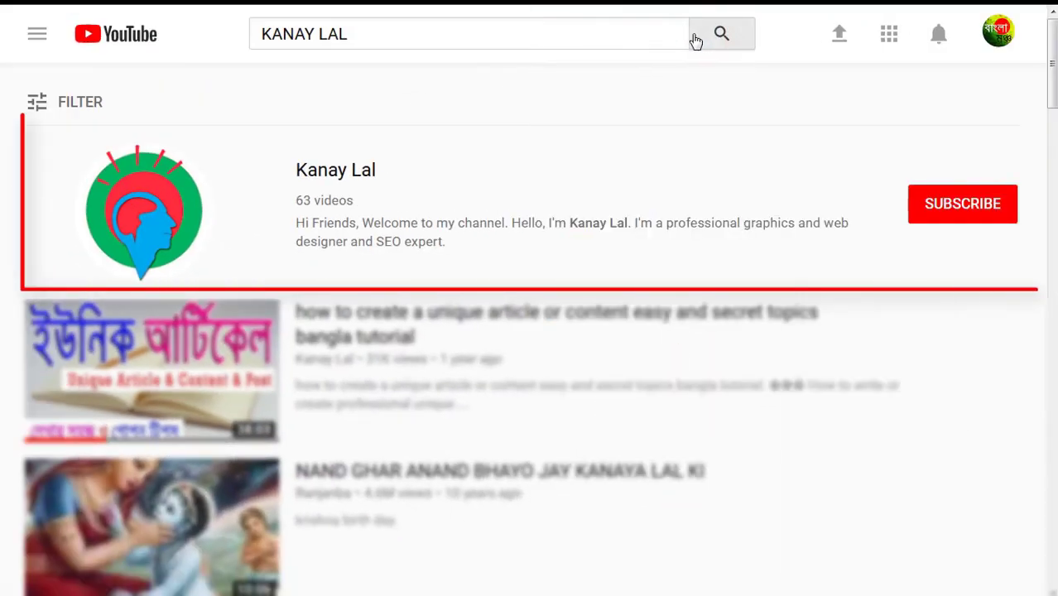
click(359, 180)
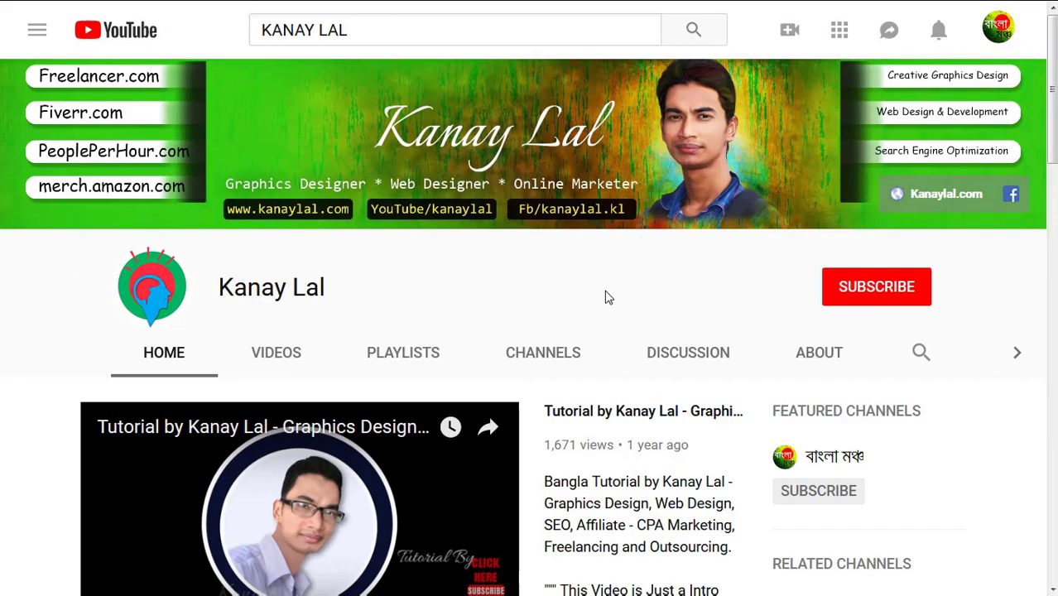
click(881, 287)
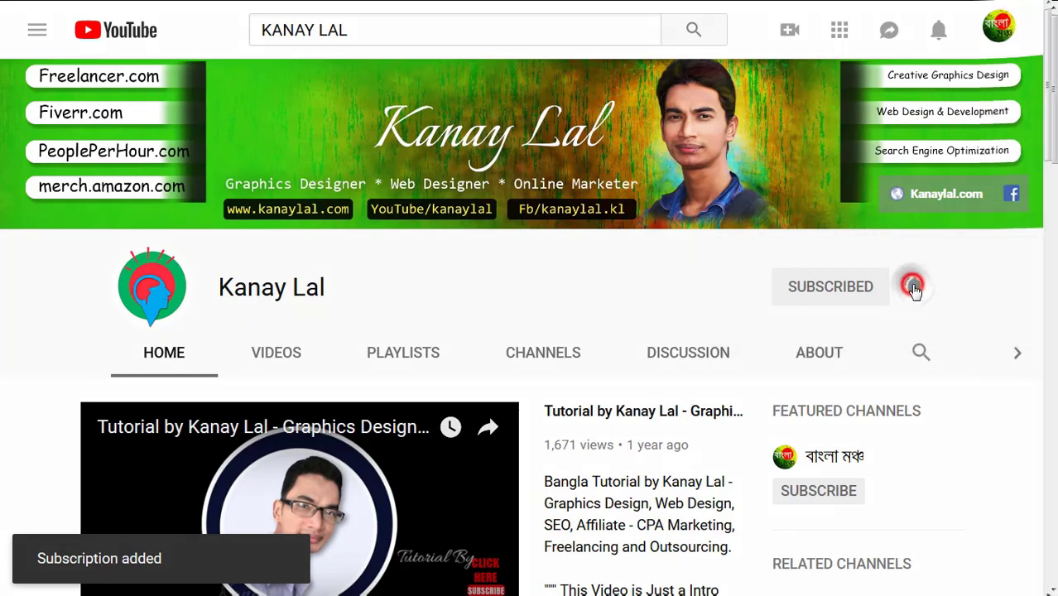
Step: Play the channel's 'How to earn money from online by Article Writing' video
click(280, 354)
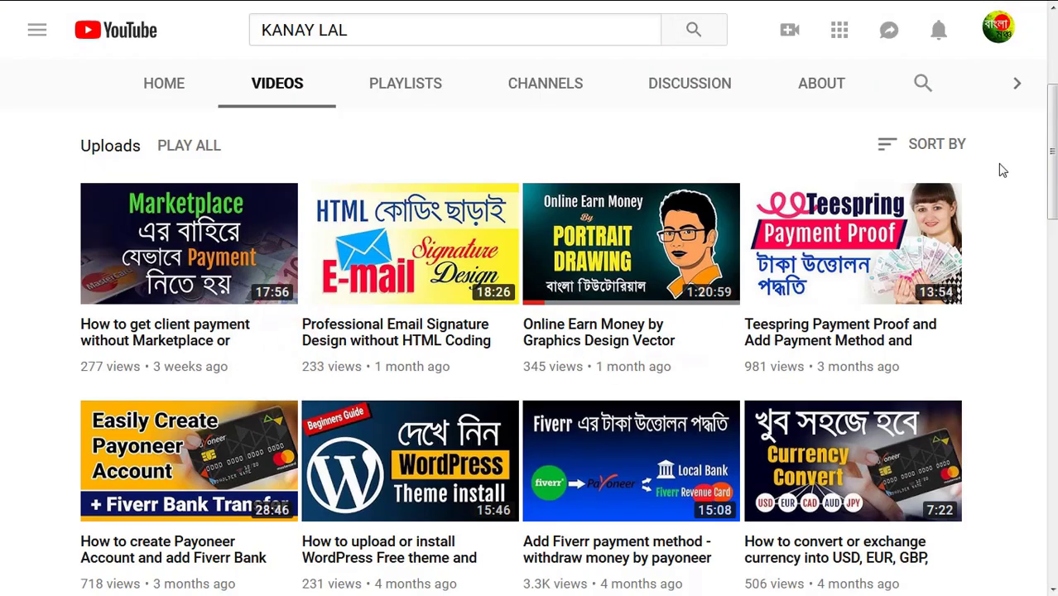
middle_click(998, 163)
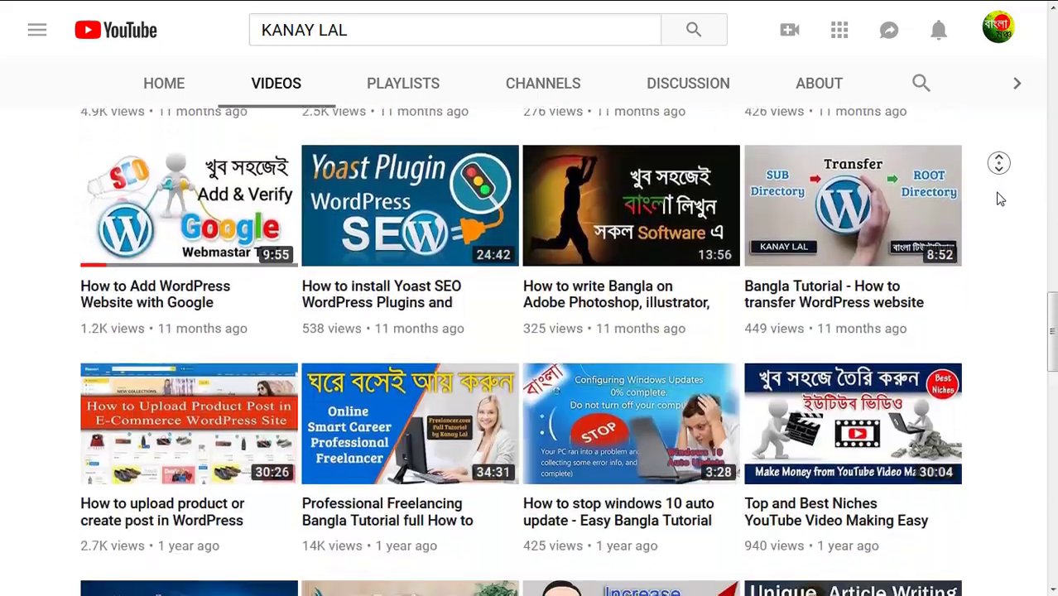
click(410, 294)
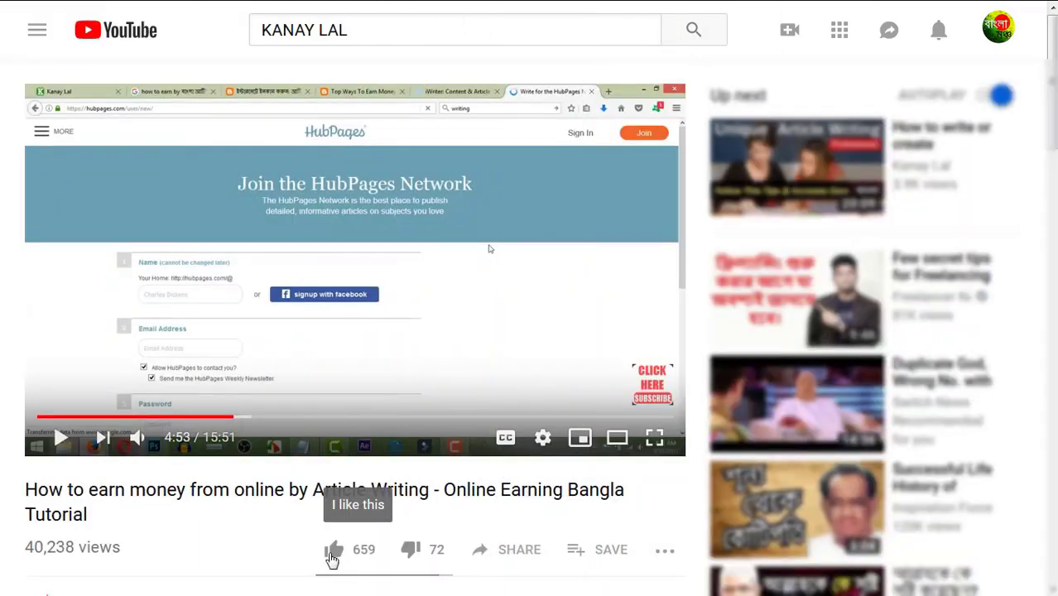